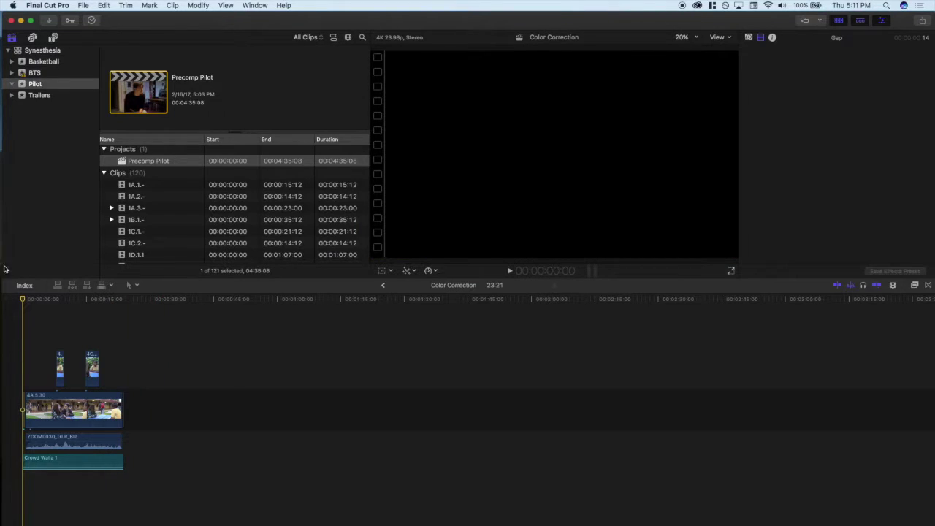
- Collapse the Clips and Projects groups in the Pilot event's clip list
{"action": "scroll", "coordinate": [34, 212], "scroll_direction": "down", "scroll_amount": 1}
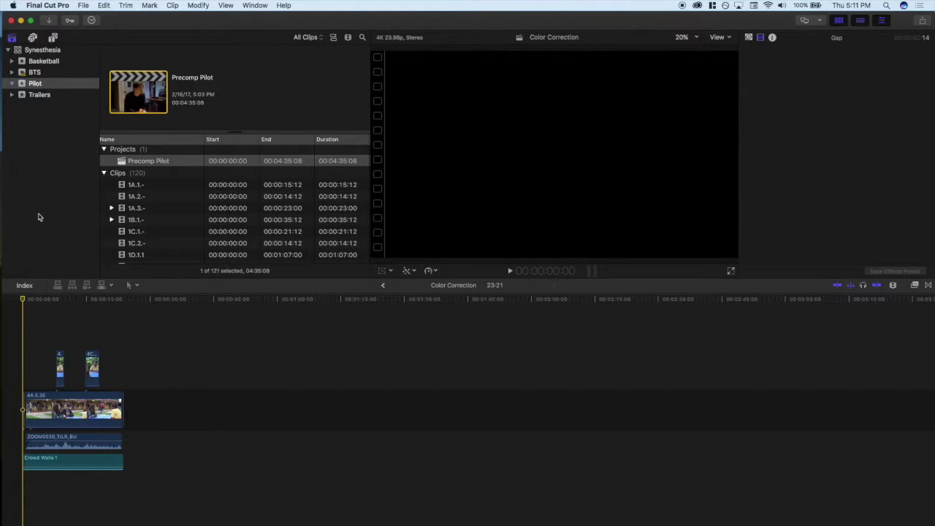
{"action": "scroll", "coordinate": [39, 217], "scroll_direction": "up", "scroll_amount": 1}
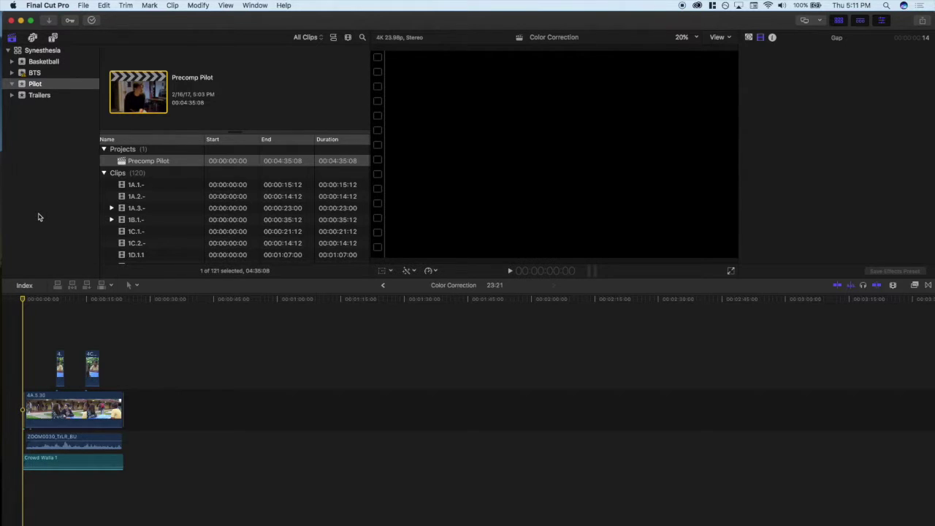
{"action": "scroll", "coordinate": [209, 187], "scroll_direction": "down", "scroll_amount": 3}
{"action": "scroll", "coordinate": [209, 188], "scroll_direction": "up", "scroll_amount": 3}
{"action": "left_click", "coordinate": [104, 175]}
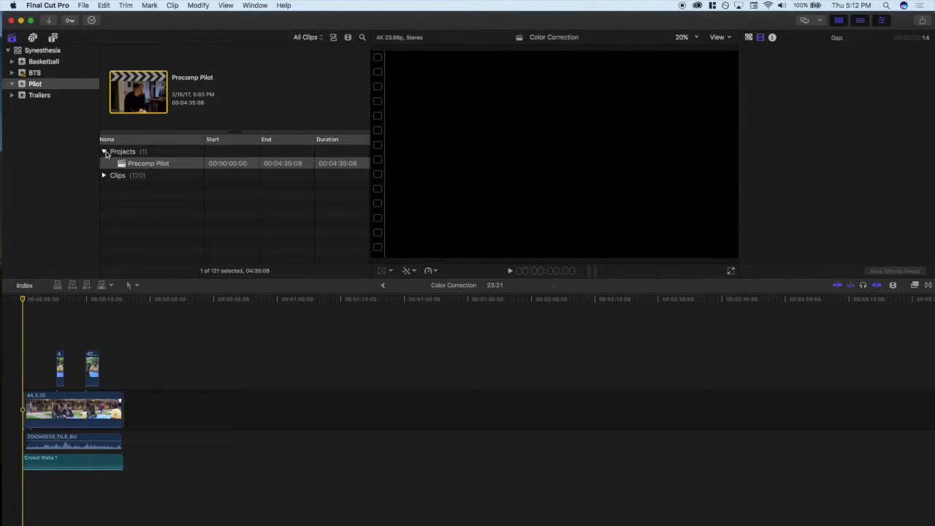
{"action": "left_click", "coordinate": [104, 152]}
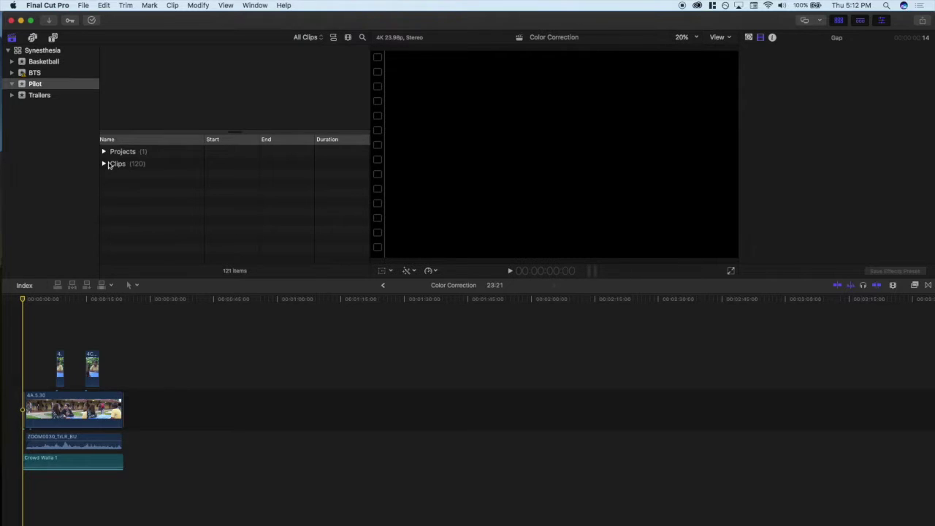
- Play the opening of the Color Correction timeline with its audio and return to the start
{"action": "key", "text": "space"}
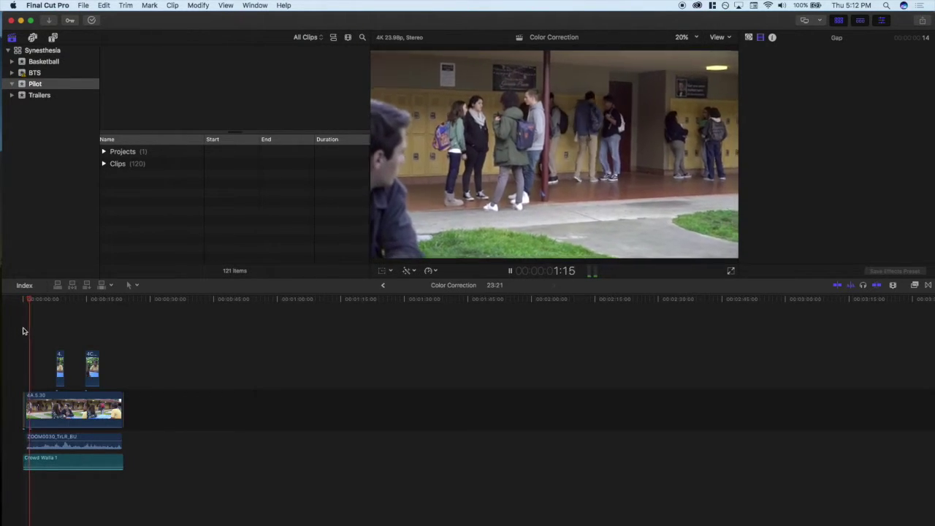
{"action": "key", "text": "space"}
{"action": "left_click", "coordinate": [47, 328]}
{"action": "left_click_drag", "start_coordinate": [48, 300], "coordinate": [39, 343]}
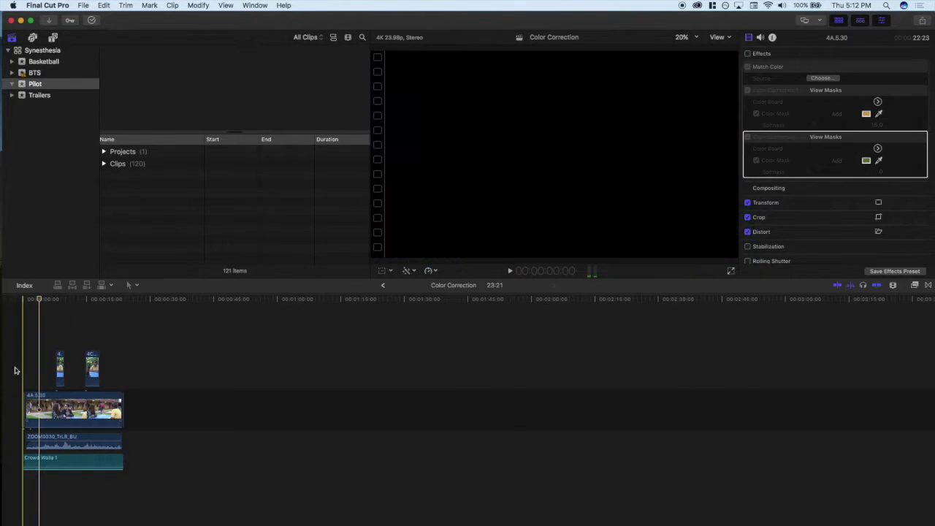
{"action": "left_click", "coordinate": [23, 344]}
{"action": "key", "text": "space"}
- Disable the ZOOM0030_TrLR_BU dialogue clip and the Crowd Walla 1 audio clip in the timeline
{"action": "left_click", "coordinate": [52, 442]}
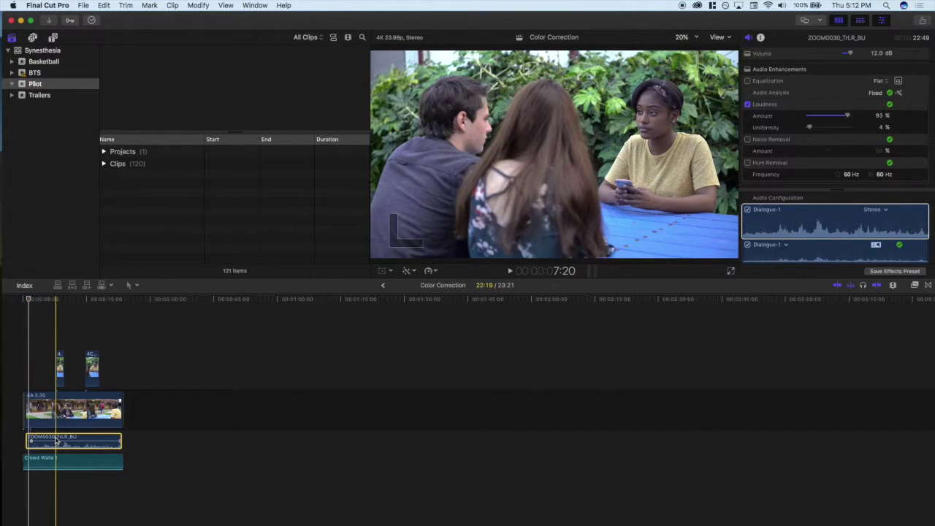
{"action": "key", "text": "v"}
{"action": "left_click", "coordinate": [33, 463]}
{"action": "key", "text": "v"}
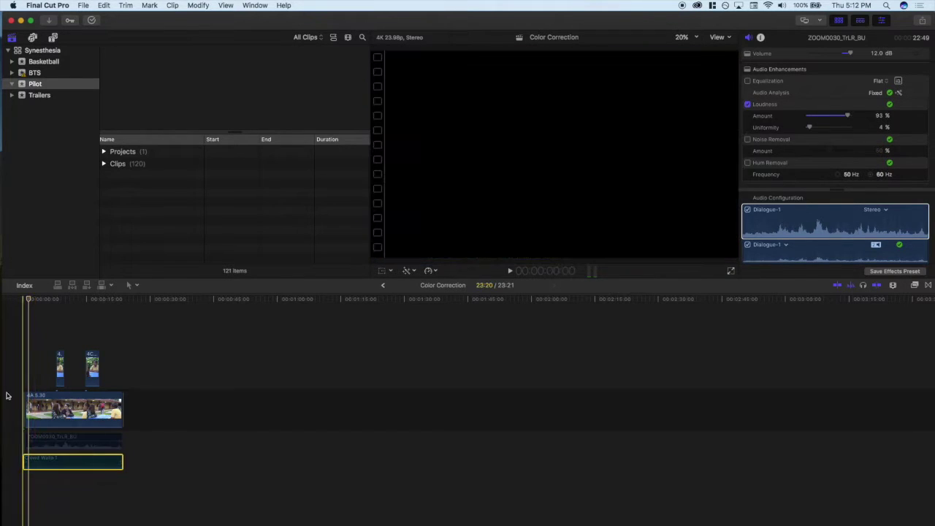
- Play the silenced sequence from the start through to the last shot to review the ungraded footage
{"action": "left_click", "coordinate": [3, 389]}
{"action": "key", "text": "space"}
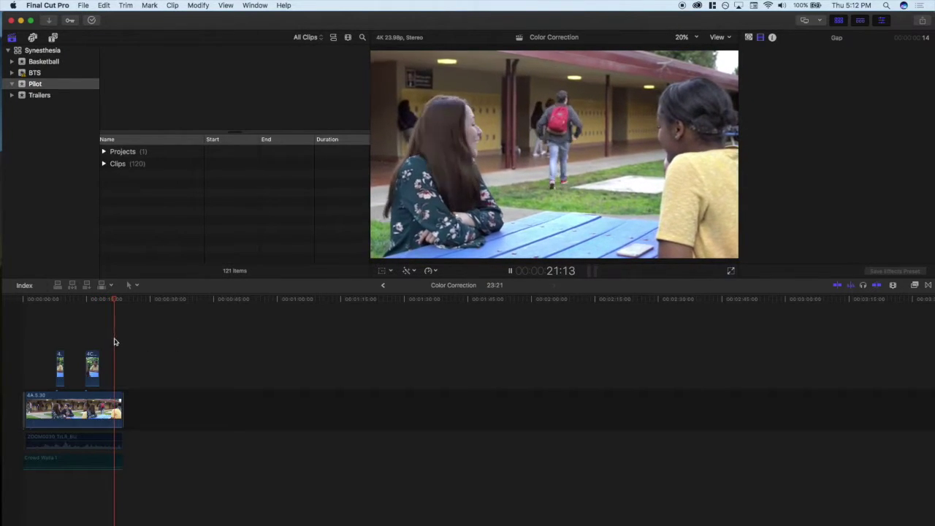
{"action": "key", "text": "space"}
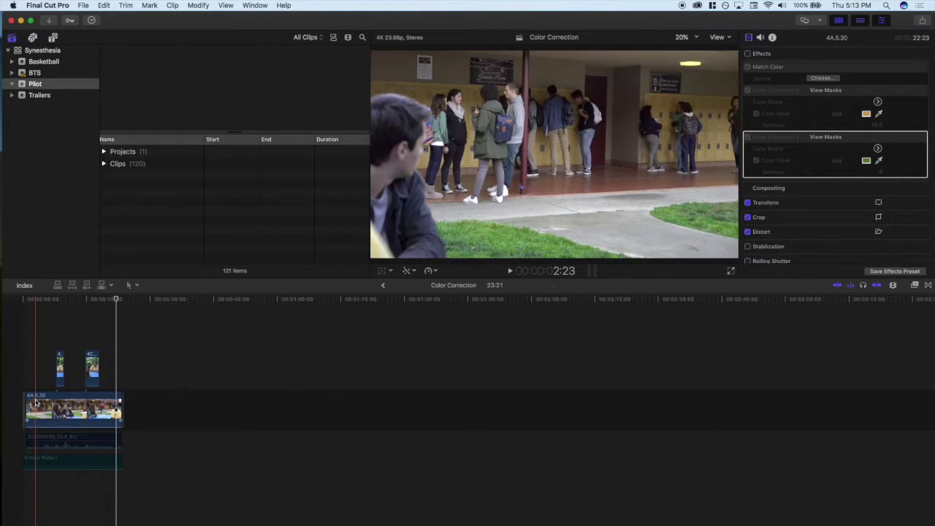
- Compare the colors of the 4A.5.30 shot with the two connected 4C.1.32 close-ups along the timeline
{"action": "left_click", "coordinate": [33, 406]}
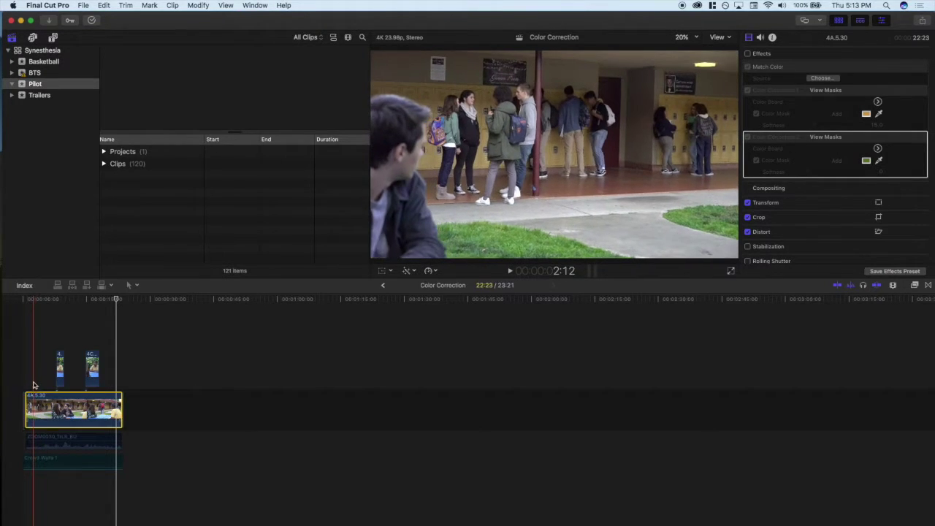
{"action": "left_click", "coordinate": [32, 334]}
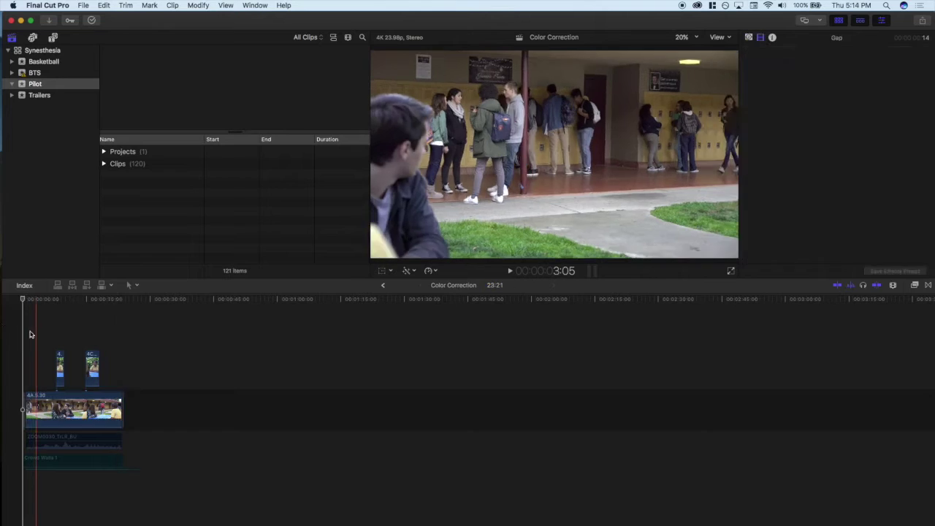
{"action": "left_click", "coordinate": [35, 326]}
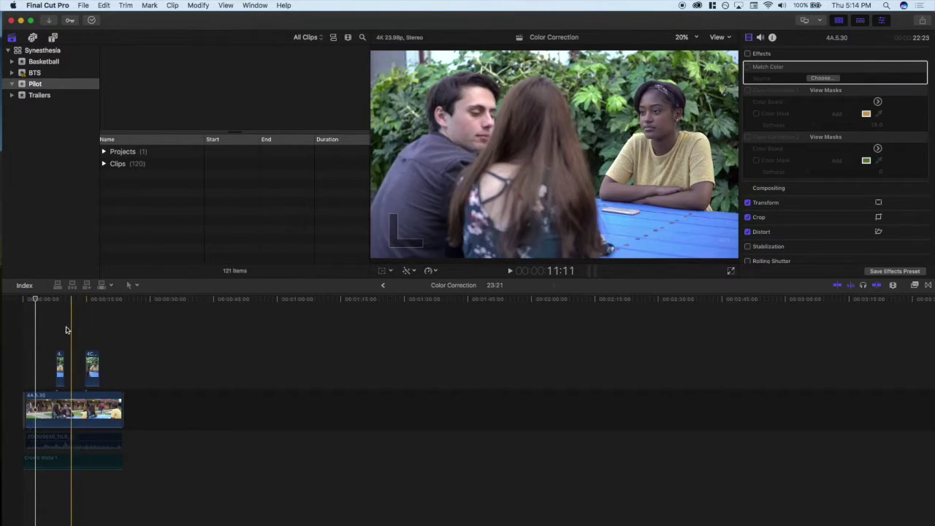
{"action": "left_click", "coordinate": [58, 357]}
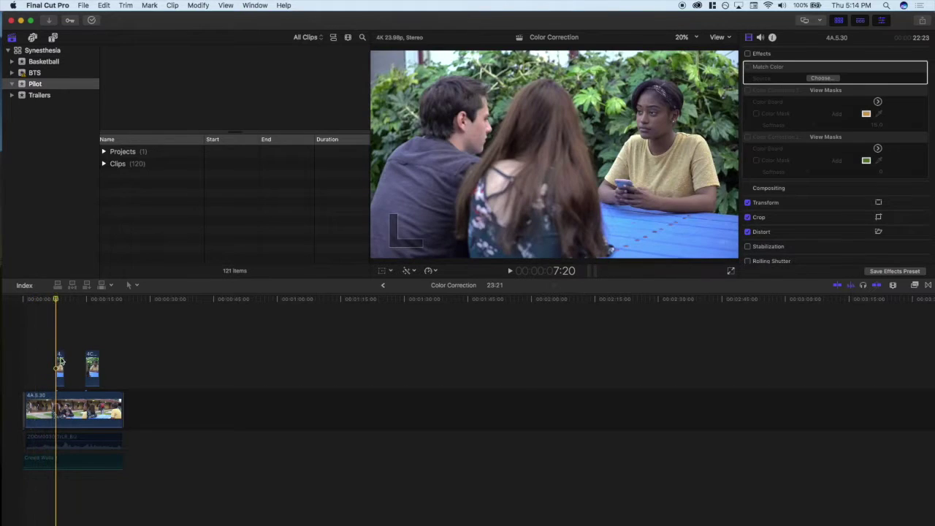
{"action": "left_click", "coordinate": [26, 348]}
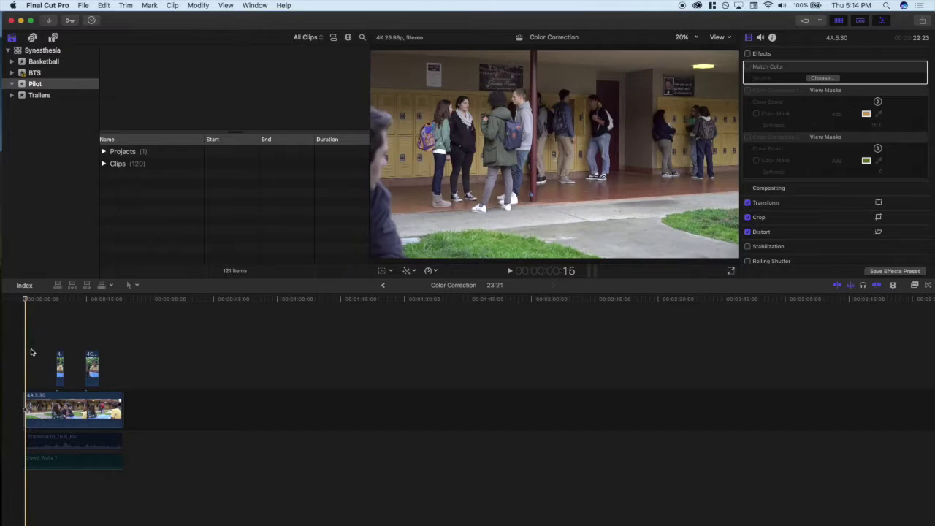
{"action": "left_click", "coordinate": [40, 349]}
{"action": "left_click", "coordinate": [25, 354]}
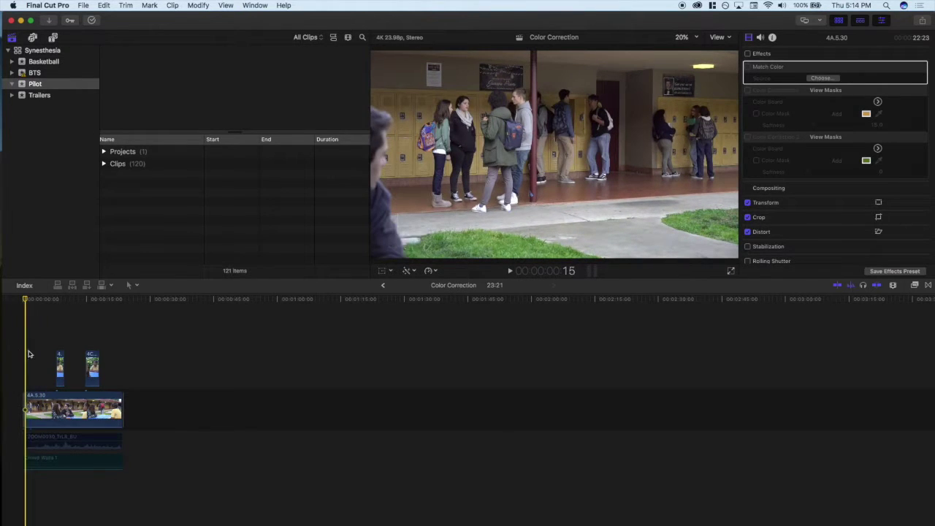
{"action": "left_click", "coordinate": [96, 362]}
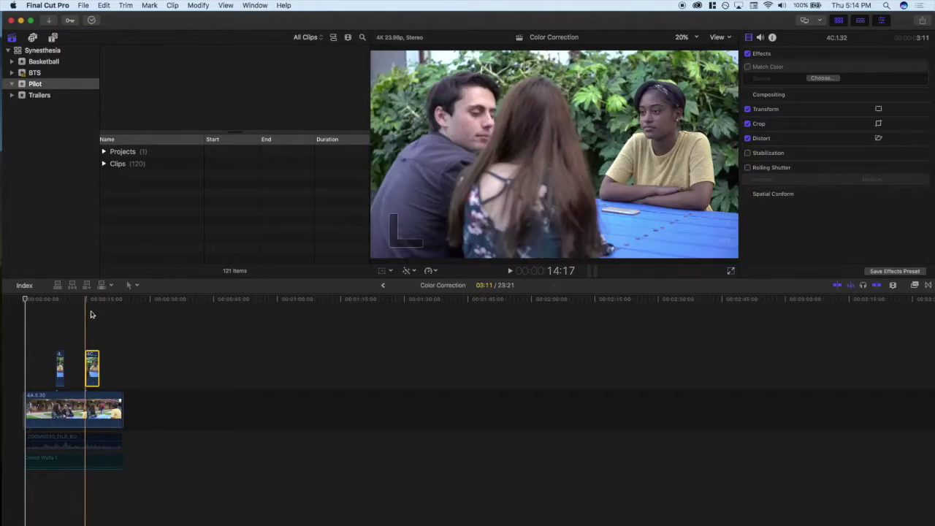
{"action": "left_click_drag", "start_coordinate": [94, 301], "coordinate": [59, 305]}
{"action": "left_click", "coordinate": [61, 365]}
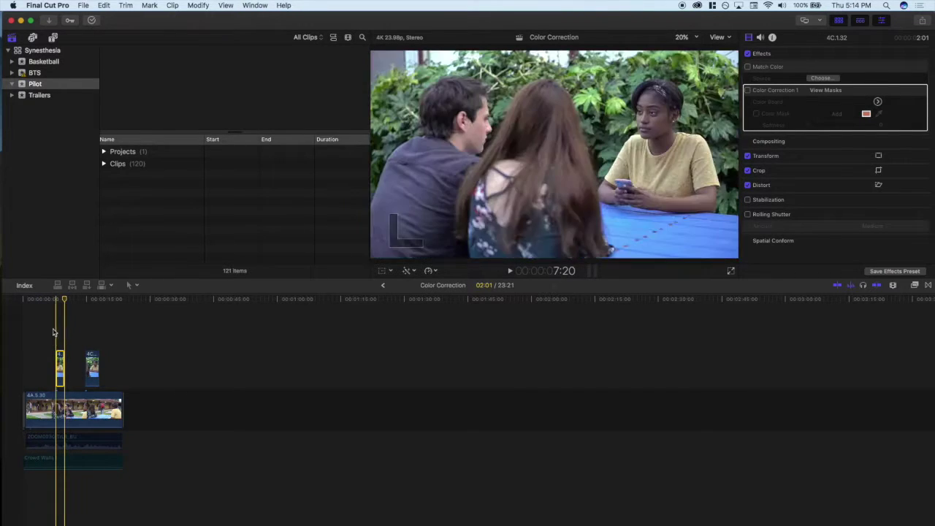
- Turn on effects and Match Color for clip 4A.5.30, leaving its two color corrections off
{"action": "left_click", "coordinate": [40, 359]}
{"action": "left_click", "coordinate": [41, 399]}
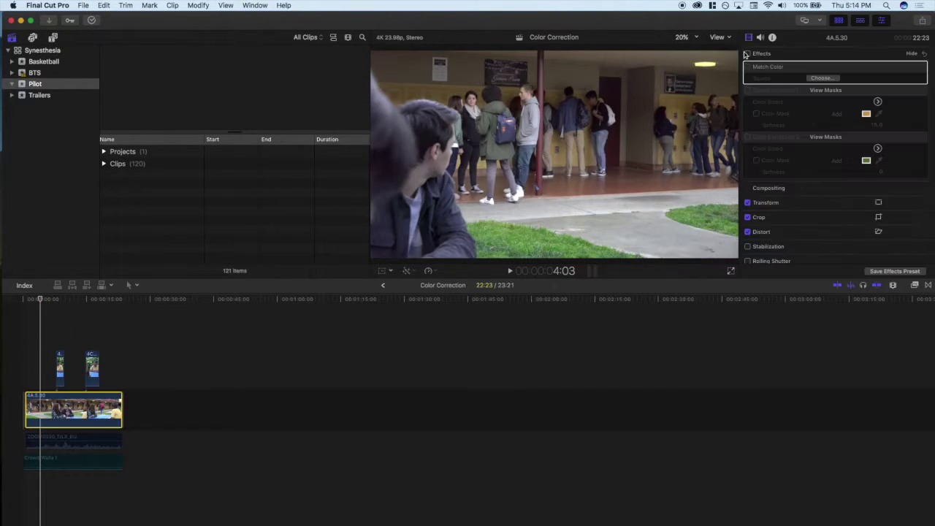
{"action": "left_click", "coordinate": [48, 352]}
{"action": "left_click", "coordinate": [60, 351]}
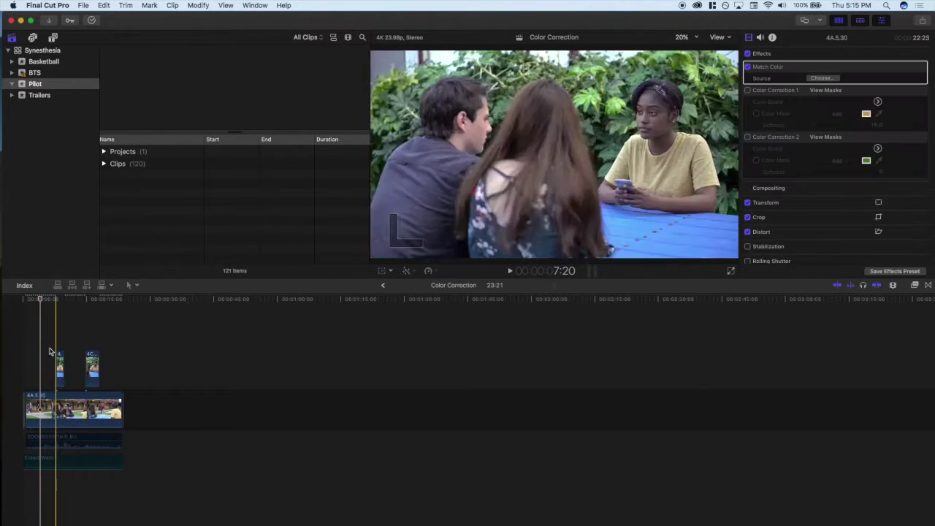
- Play the color-matched 4A.5.30 shot from near its start, skipping ahead past the first close-up
{"action": "left_click", "coordinate": [29, 324]}
{"action": "key", "text": "space"}
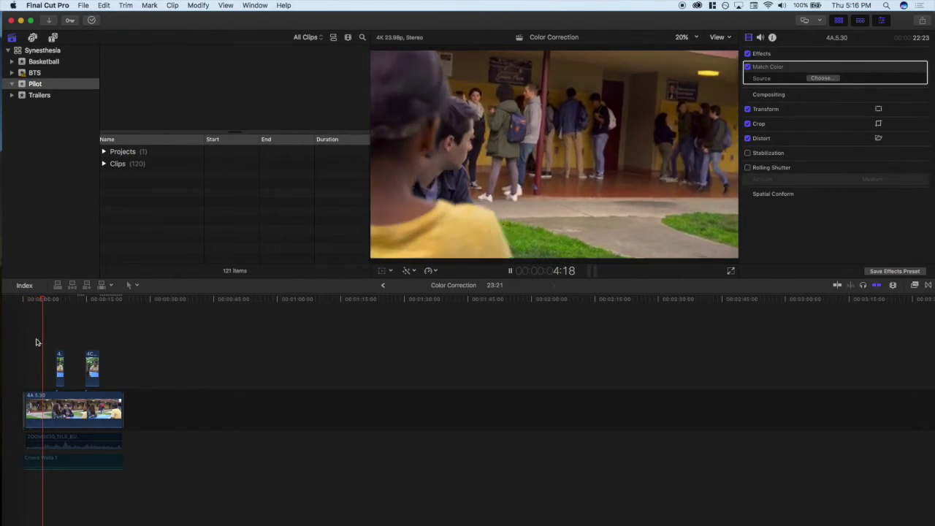
{"action": "key", "text": "c"}
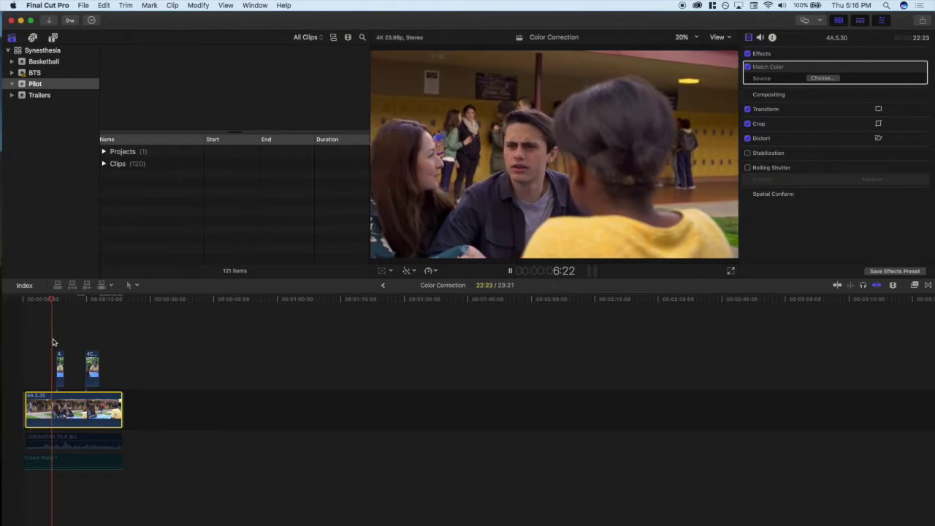
{"action": "left_click", "coordinate": [76, 331]}
{"action": "left_click", "coordinate": [76, 331]}
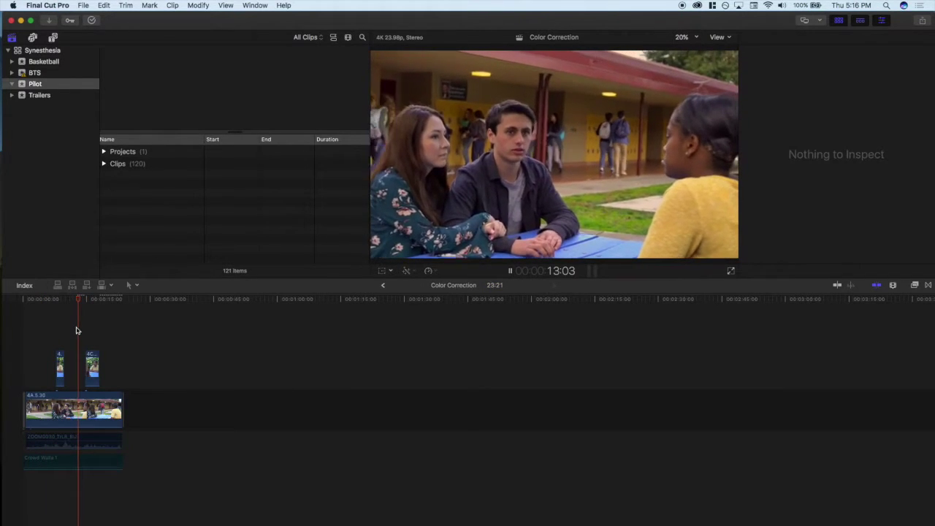
{"action": "key", "text": "space"}
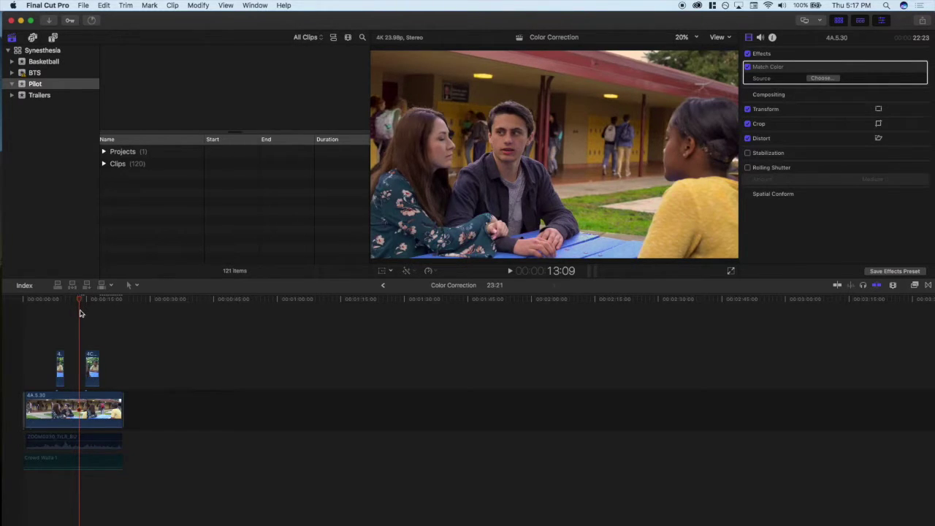
- Apply the Color Correction effect from the Color category to clip 4A.5.30 and close the effects browser
{"action": "left_click", "coordinate": [50, 413]}
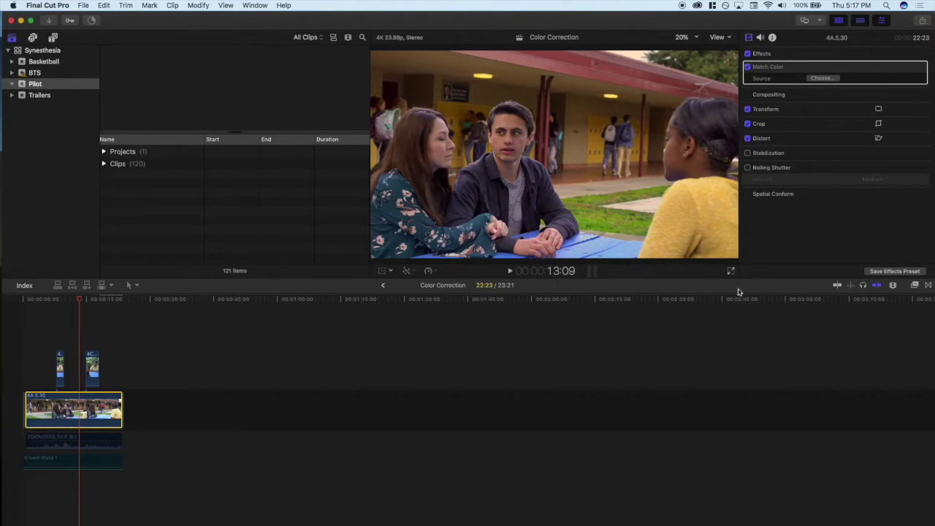
{"action": "left_click", "coordinate": [916, 286]}
{"action": "left_click_drag", "start_coordinate": [678, 334], "coordinate": [73, 419]}
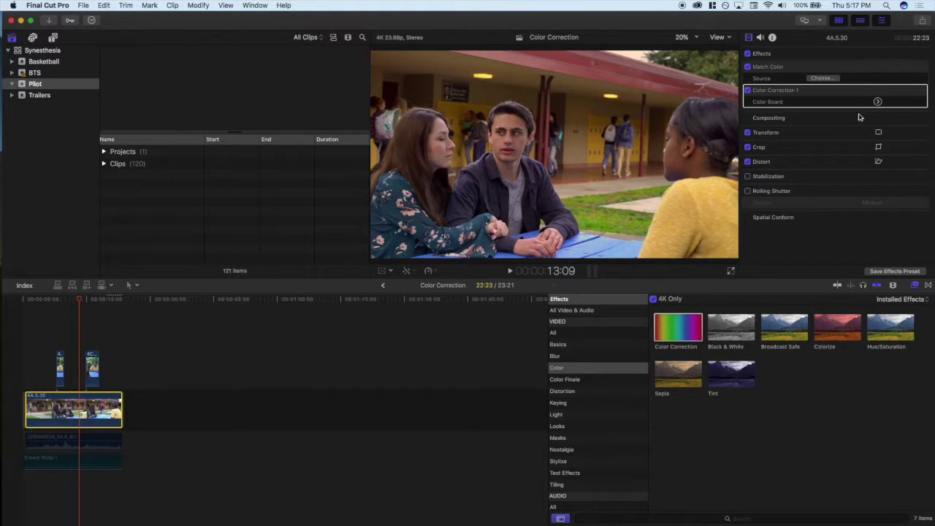
{"action": "left_click", "coordinate": [915, 285]}
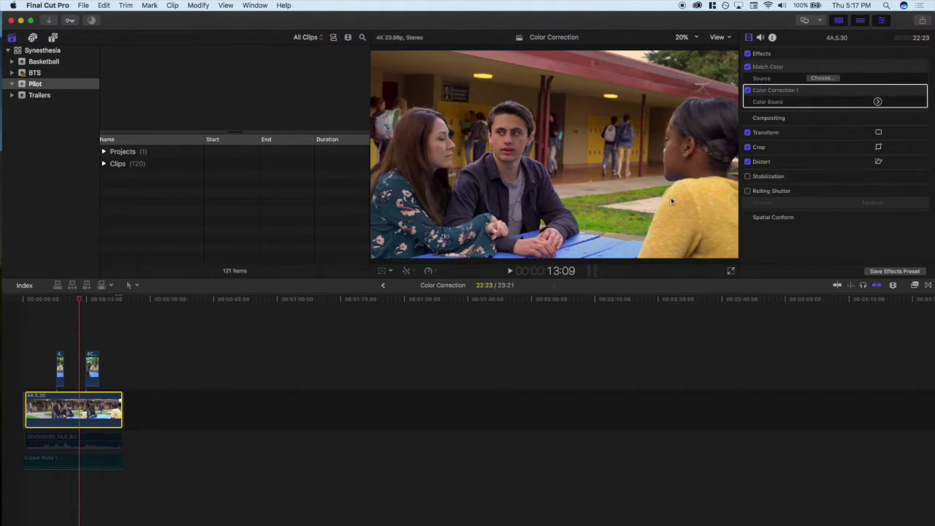
- Add a color mask to Color Correction 1, sampling the yellow shirt in the frame around 12:07
{"action": "left_click", "coordinate": [34, 334]}
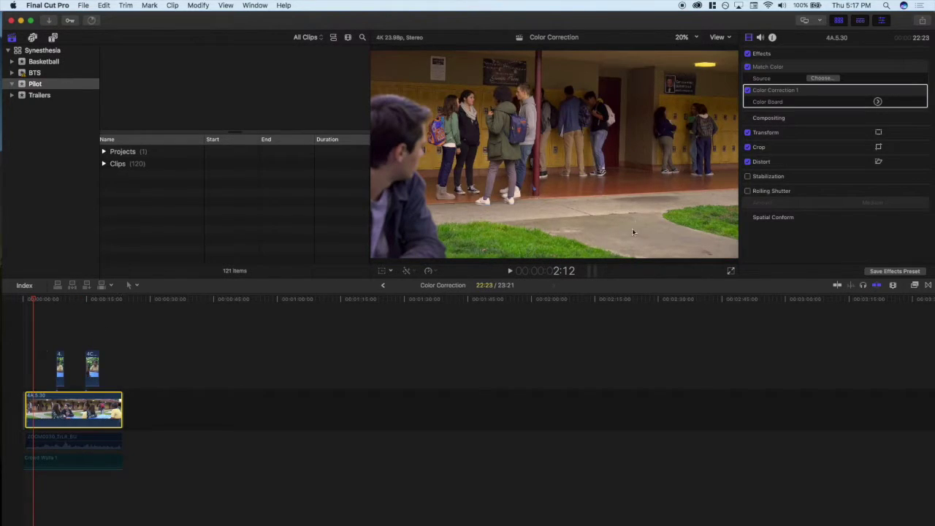
{"action": "left_click", "coordinate": [74, 301]}
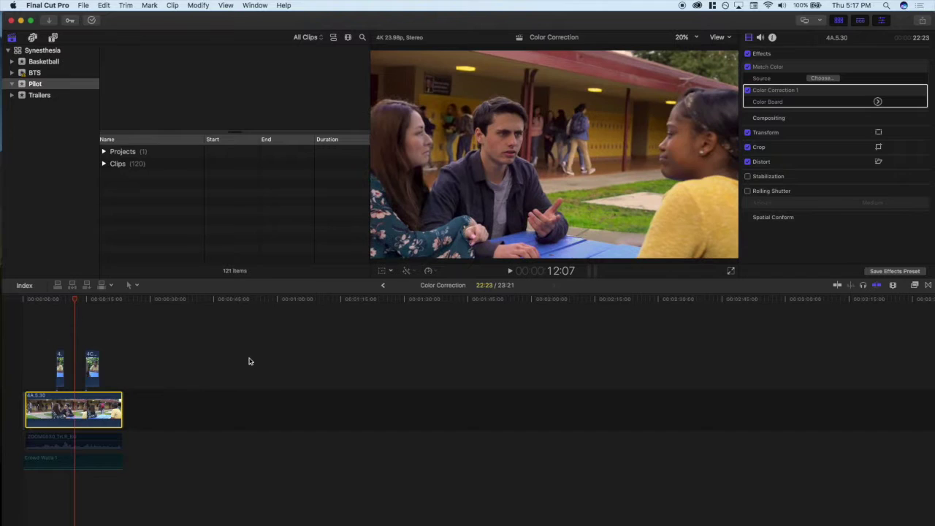
{"action": "left_click", "coordinate": [880, 91]}
{"action": "left_click", "coordinate": [847, 107]}
{"action": "left_click_drag", "start_coordinate": [691, 210], "coordinate": [711, 210]}
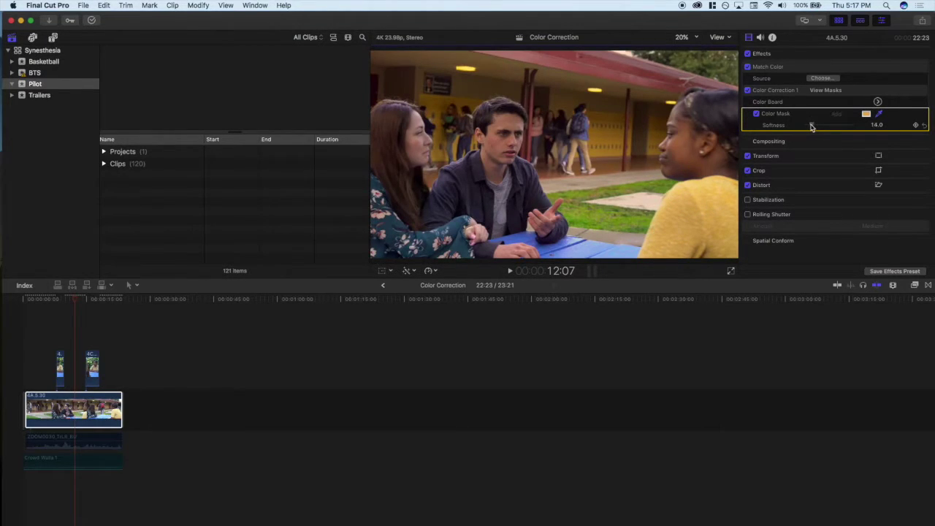
- Set the color mask's softness to 0 and check the isolated shirt in the mask view
{"action": "left_click_drag", "start_coordinate": [817, 125], "coordinate": [808, 127]}
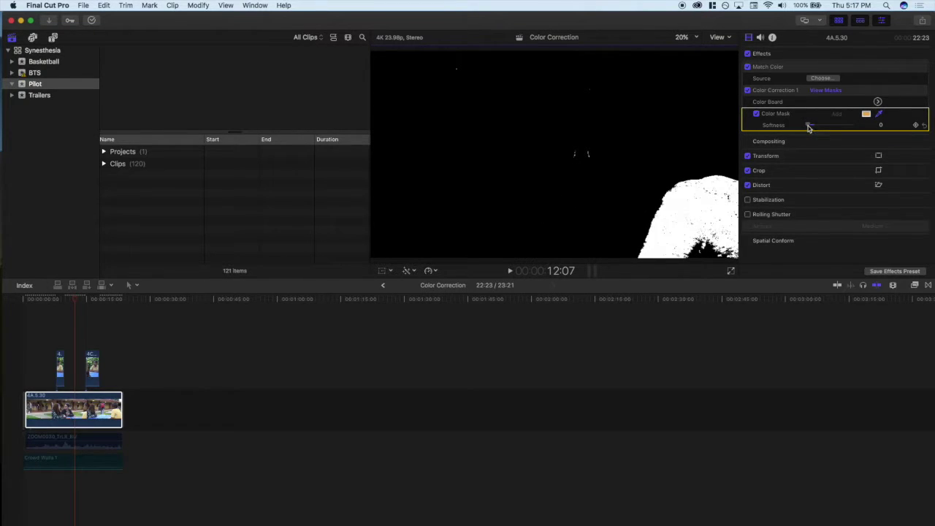
{"action": "left_click_drag", "start_coordinate": [809, 127], "coordinate": [805, 122]}
{"action": "left_click", "coordinate": [826, 90]}
{"action": "left_click", "coordinate": [825, 90]}
{"action": "left_click", "coordinate": [825, 90]}
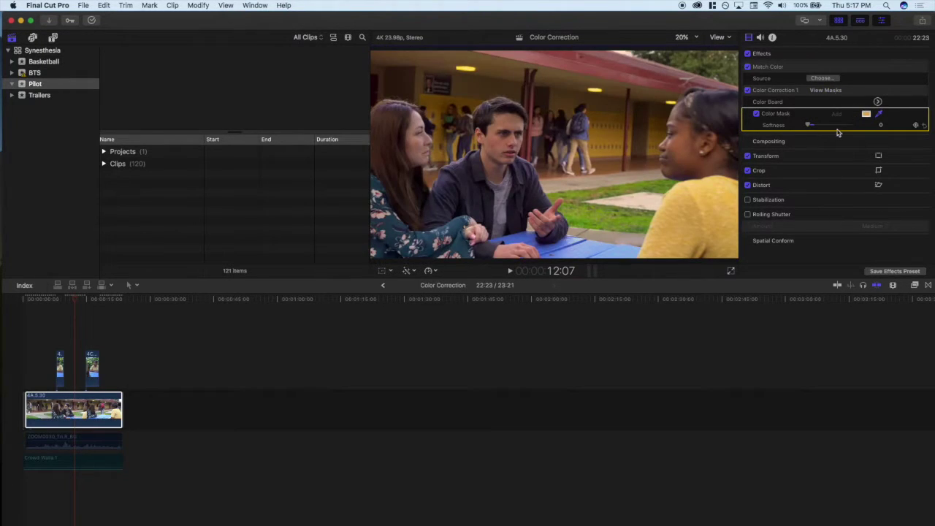
- Lower the global saturation slightly inside the shirt mask in Color Correction 1's Color Board
{"action": "left_click", "coordinate": [878, 102]}
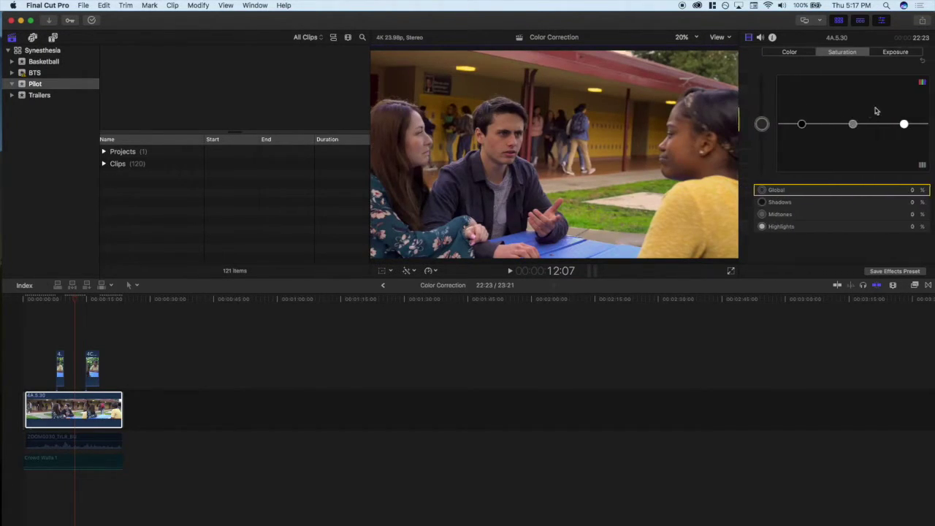
{"action": "left_click", "coordinate": [890, 52]}
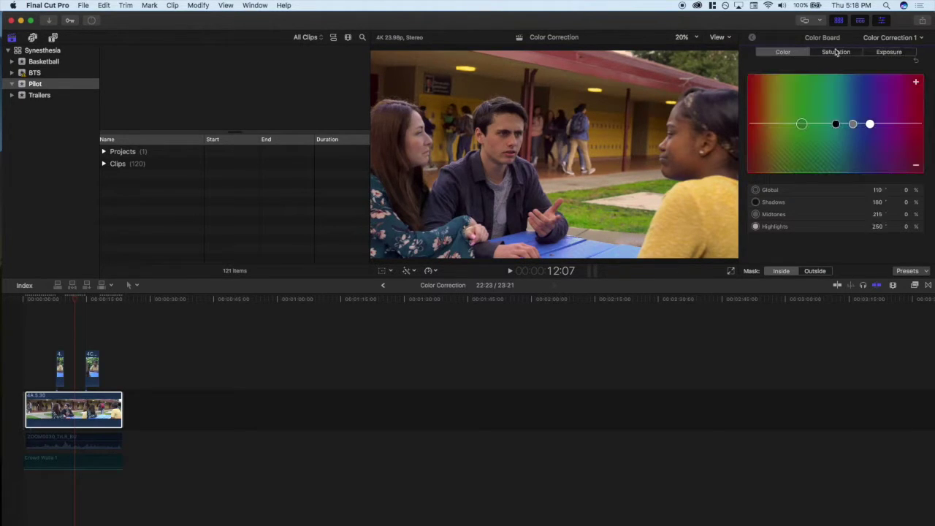
{"action": "left_click_drag", "start_coordinate": [803, 134], "coordinate": [774, 134]}
{"action": "left_click", "coordinate": [839, 60]}
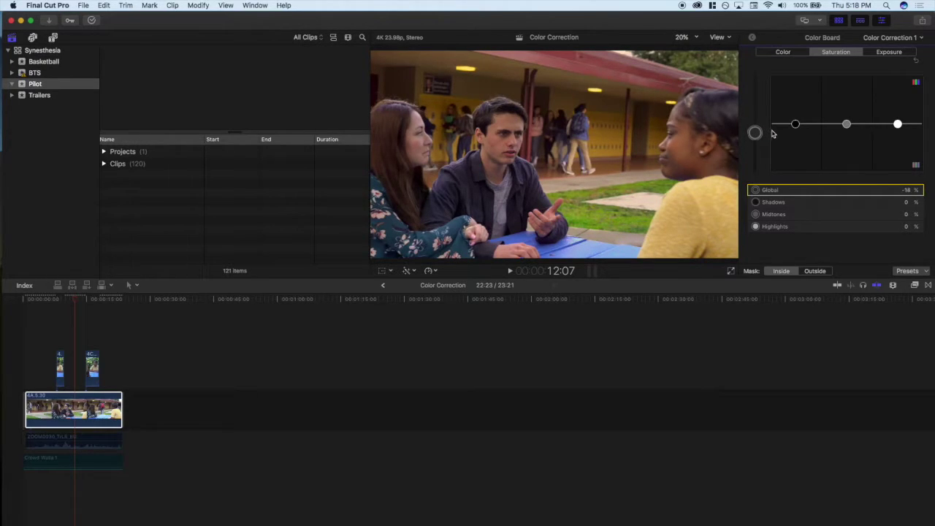
- Inside the shirt mask, set the saturation of the midtones to -3%, the shadows to -16% and the highlights to 2%
{"action": "left_click", "coordinate": [783, 217]}
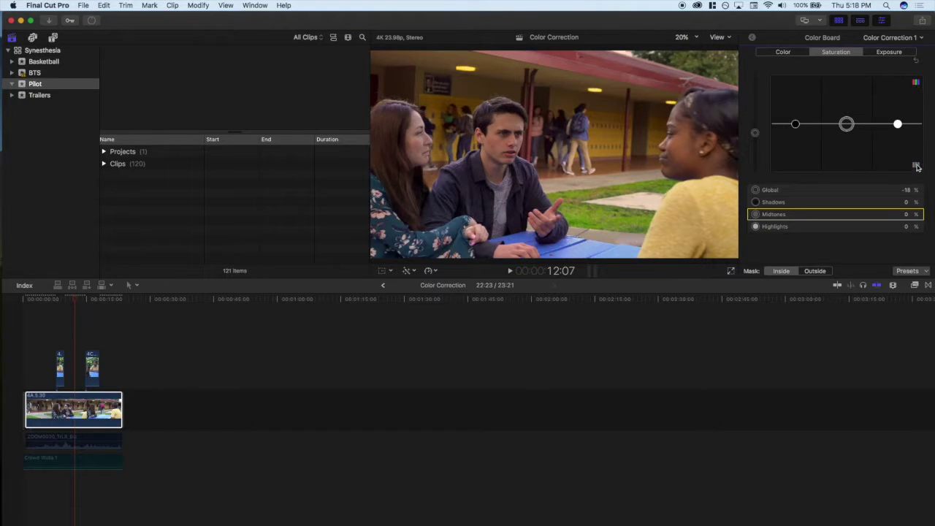
{"action": "left_click_drag", "start_coordinate": [848, 125], "coordinate": [867, 129]}
{"action": "left_click", "coordinate": [789, 201]}
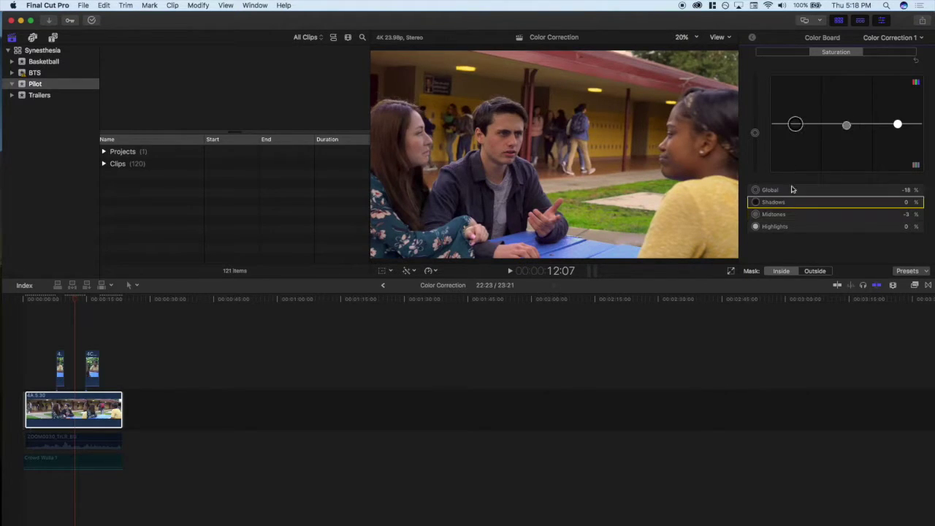
{"action": "left_click_drag", "start_coordinate": [796, 124], "coordinate": [807, 132]}
{"action": "mouse_move", "coordinate": [898, 125]}
{"action": "left_mouse_down"}
{"action": "mouse_move", "coordinate": [906, 134]}
{"action": "mouse_move", "coordinate": [910, 127]}
{"action": "left_mouse_up"}
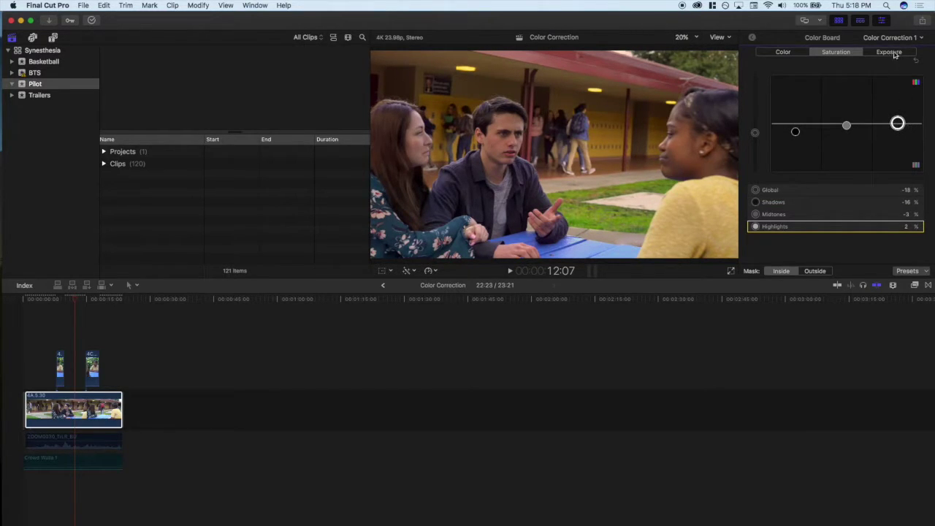
- Lower the global exposure inside the shirt mask to -5% and return to the clip's effect settings
{"action": "left_click", "coordinate": [889, 53]}
{"action": "left_click_drag", "start_coordinate": [755, 125], "coordinate": [766, 129]}
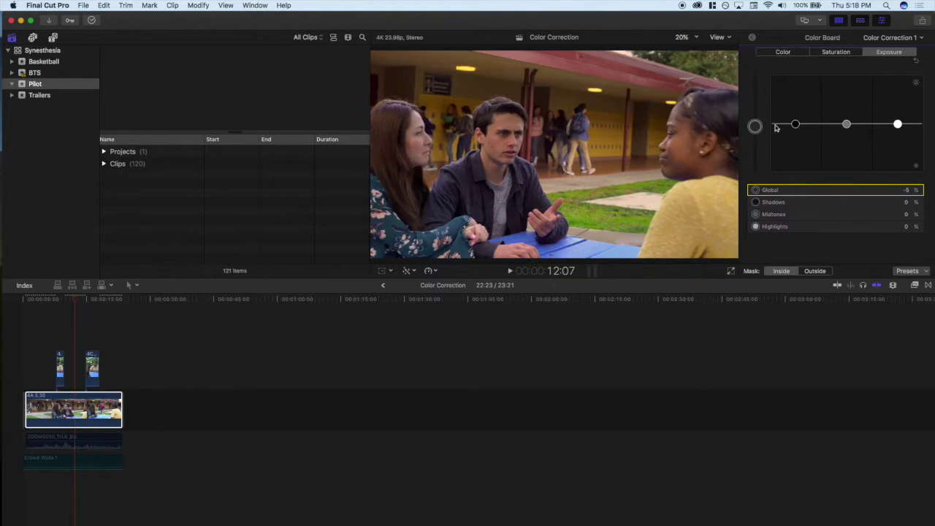
{"action": "left_click", "coordinate": [752, 37]}
- Switch Color Correction 1 off and on to compare the shirt with and without the correction
{"action": "left_click", "coordinate": [747, 90]}
{"action": "left_click", "coordinate": [747, 90]}
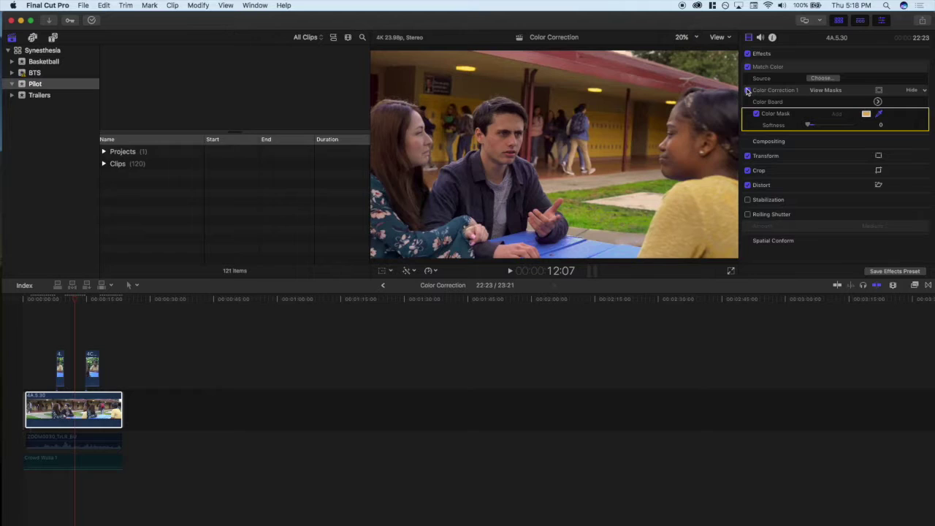
{"action": "left_click", "coordinate": [747, 90]}
{"action": "left_click", "coordinate": [748, 90]}
{"action": "left_click", "coordinate": [747, 90]}
- Play back clip 4A.5.30 from its early part and stop at 12:21 to review the shirt correction
{"action": "left_click", "coordinate": [40, 333]}
{"action": "key", "text": "space"}
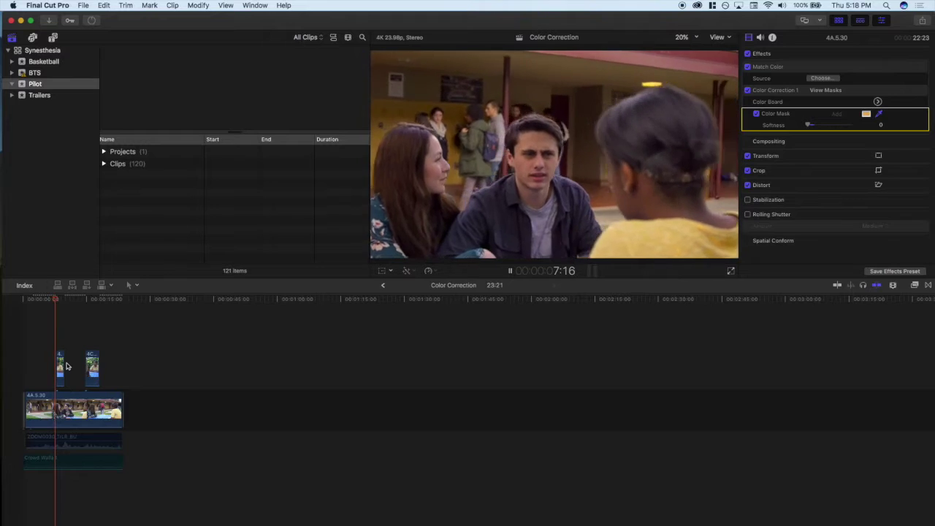
{"action": "key", "text": "space"}
{"action": "left_click", "coordinate": [37, 362]}
{"action": "left_click", "coordinate": [42, 408]}
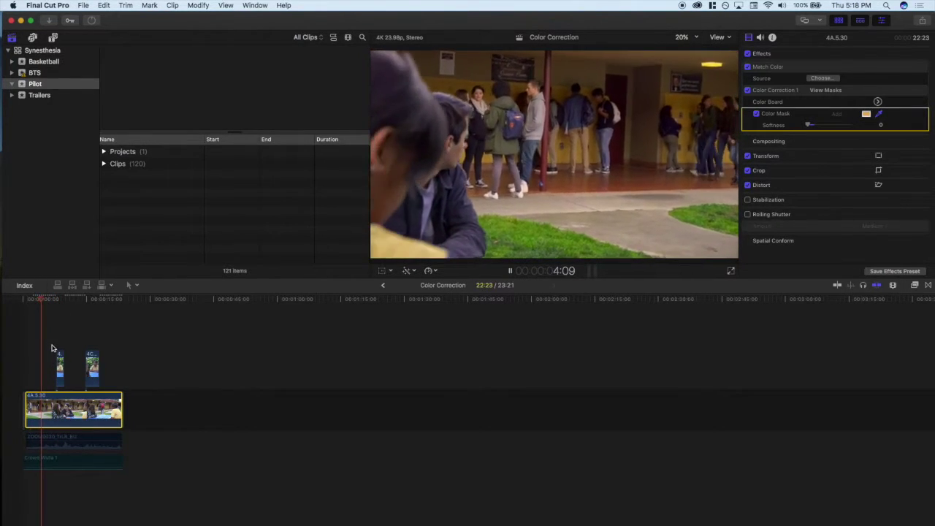
{"action": "left_click", "coordinate": [71, 374]}
{"action": "left_click", "coordinate": [73, 410]}
{"action": "key", "text": "space"}
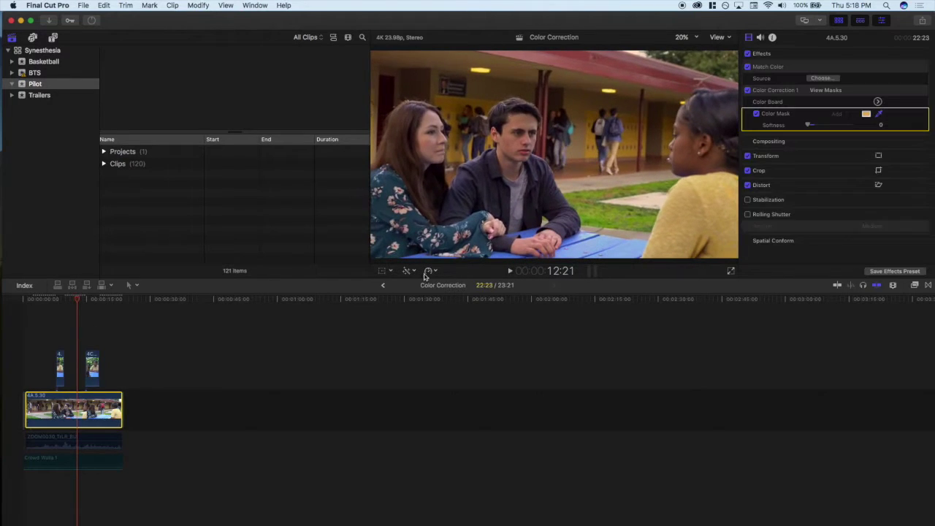
{"action": "left_click_drag", "start_coordinate": [723, 247], "coordinate": [729, 270]}
{"action": "left_click_drag", "start_coordinate": [715, 212], "coordinate": [727, 234]}
{"action": "left_click", "coordinate": [727, 219]}
{"action": "left_click_drag", "start_coordinate": [708, 199], "coordinate": [722, 219]}
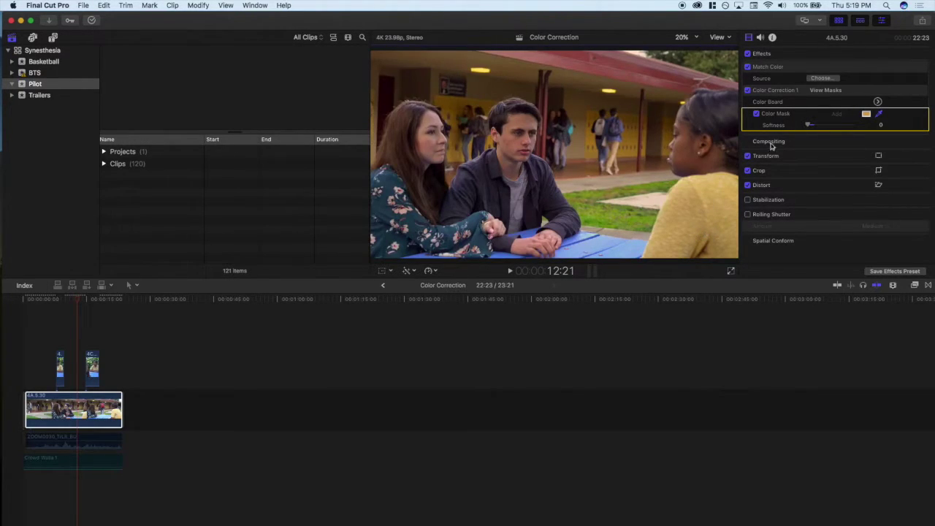
- Add a shape mask to Color Correction 1 and place it over the yellow shirt in the frame at 12:21
{"action": "left_click", "coordinate": [879, 90]}
{"action": "left_click", "coordinate": [723, 220]}
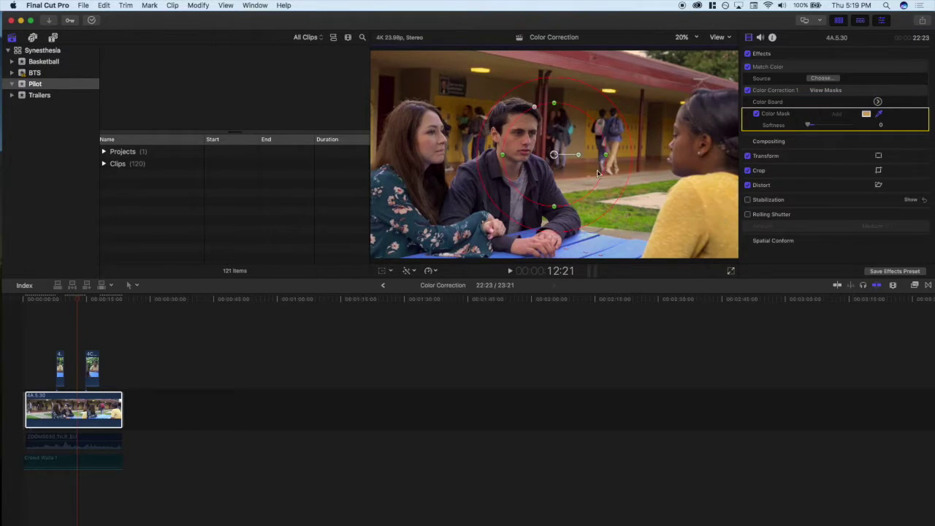
{"action": "left_click_drag", "start_coordinate": [554, 155], "coordinate": [706, 220]}
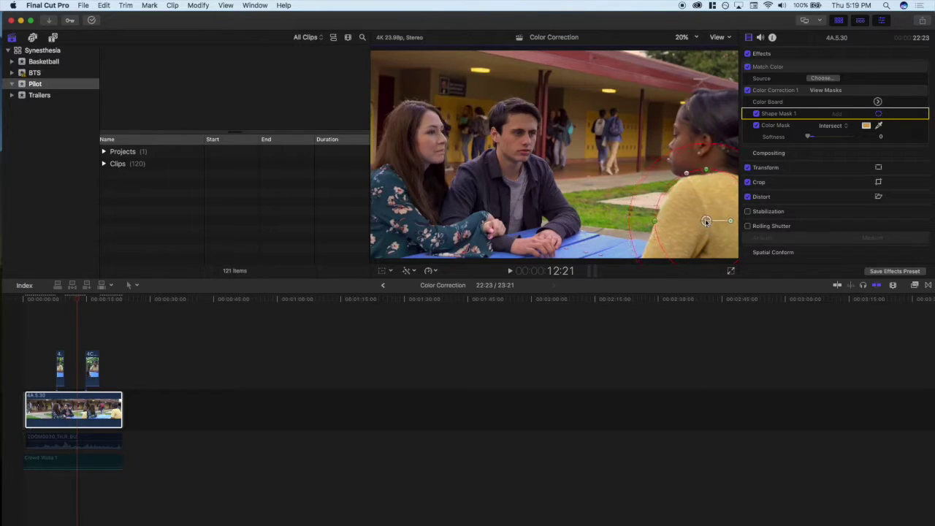
{"action": "mouse_move", "coordinate": [707, 170]}
{"action": "left_mouse_down"}
{"action": "mouse_move", "coordinate": [707, 181]}
{"action": "mouse_move", "coordinate": [707, 173]}
{"action": "left_mouse_up"}
{"action": "mouse_move", "coordinate": [706, 220]}
{"action": "left_mouse_down"}
{"action": "mouse_move", "coordinate": [561, 179]}
{"action": "mouse_move", "coordinate": [547, 225]}
{"action": "mouse_move", "coordinate": [550, 138]}
{"action": "mouse_move", "coordinate": [450, 122]}
{"action": "mouse_move", "coordinate": [460, 143]}
{"action": "mouse_move", "coordinate": [698, 237]}
{"action": "mouse_move", "coordinate": [712, 220]}
{"action": "left_mouse_up"}
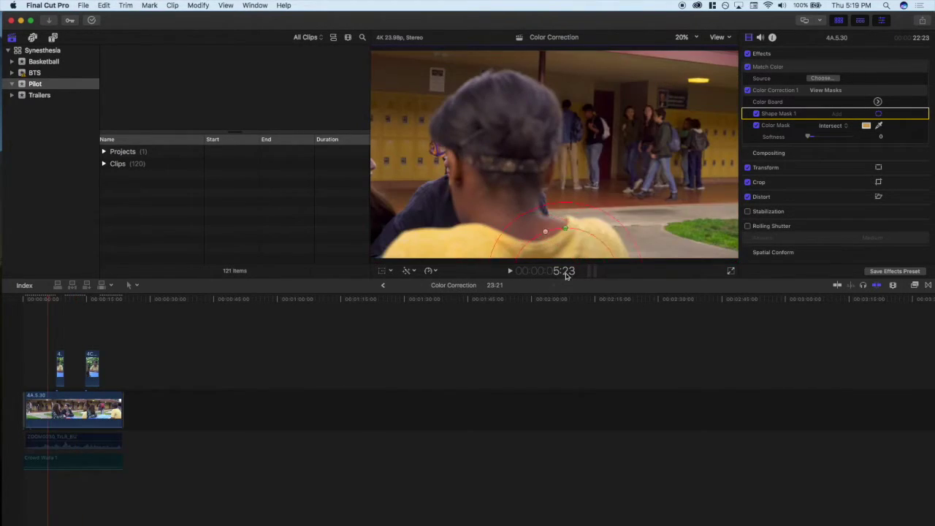
- At 5:23, widen the shape mask and move it to cover the whole lower part of the frame around the yellow shirt
{"action": "left_click_drag", "start_coordinate": [585, 241], "coordinate": [714, 241]}
{"action": "left_click_drag", "start_coordinate": [431, 249], "coordinate": [509, 232]}
{"action": "left_click_drag", "start_coordinate": [511, 188], "coordinate": [509, 174]}
{"action": "left_click_drag", "start_coordinate": [519, 236], "coordinate": [534, 228]}
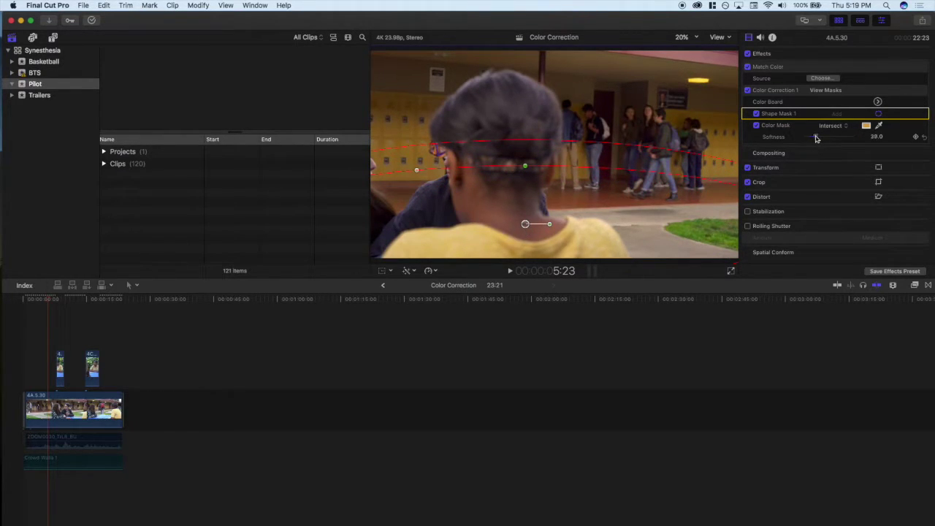
- Set the color mask's softness to 66 and play clip 4A.5.30 from the start to check it
{"action": "left_click", "coordinate": [47, 407]}
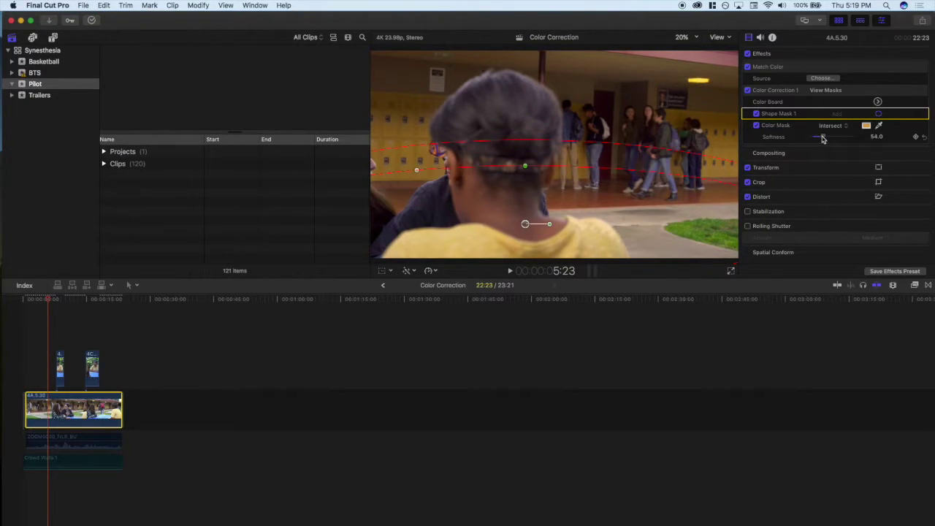
{"action": "left_click", "coordinate": [26, 301]}
{"action": "key", "text": "space"}
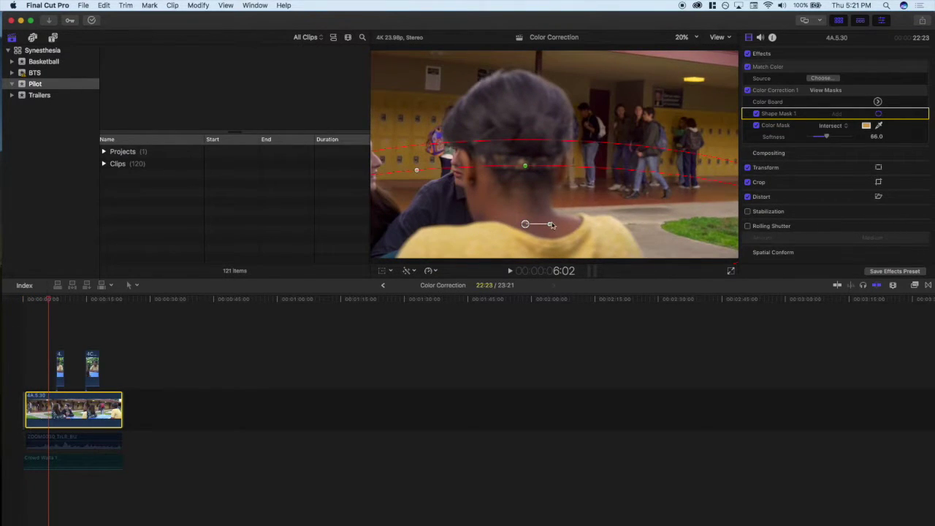
- Nudge the shape mask slightly down and toward the shirt's center at 6:02, and play the sequence to check it
{"action": "left_click_drag", "start_coordinate": [528, 229], "coordinate": [535, 230]}
{"action": "left_click", "coordinate": [38, 314]}
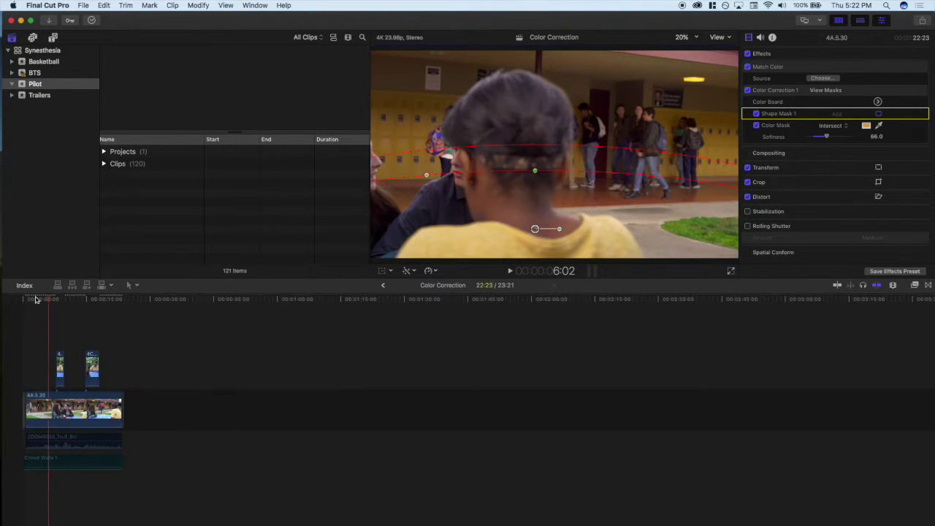
{"action": "key", "text": "space"}
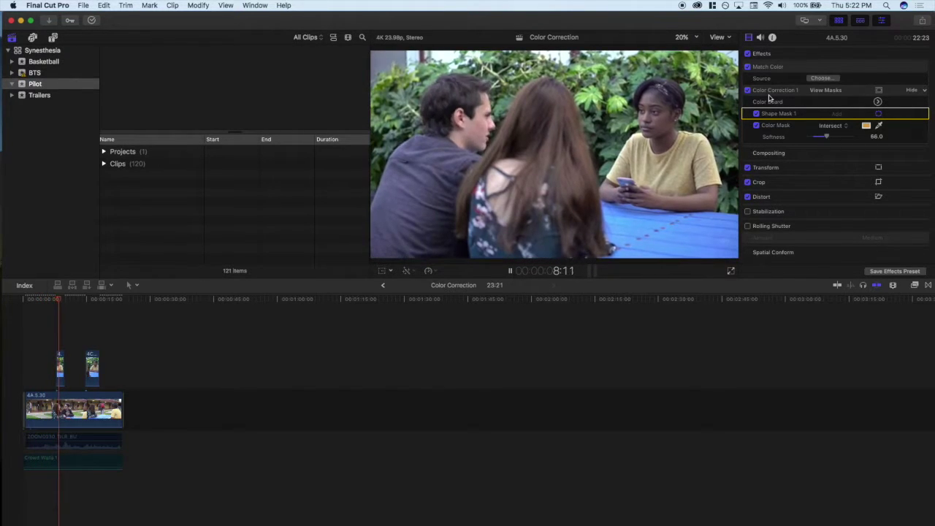
{"action": "key", "text": "space"}
- Disable the two connected clips above 4A.5.30 and play the underlying shot
{"action": "left_click_drag", "start_coordinate": [35, 336], "coordinate": [153, 365]}
{"action": "left_click", "coordinate": [56, 341]}
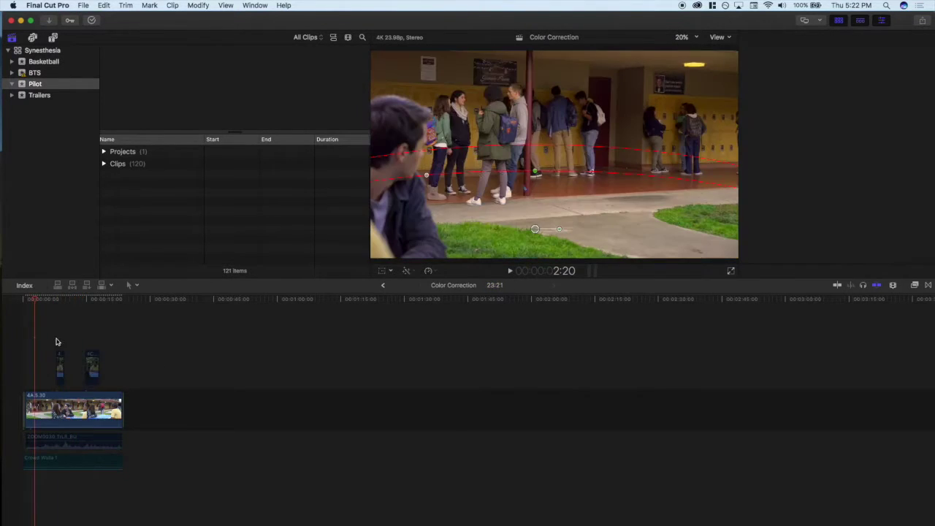
{"action": "key", "text": "space"}
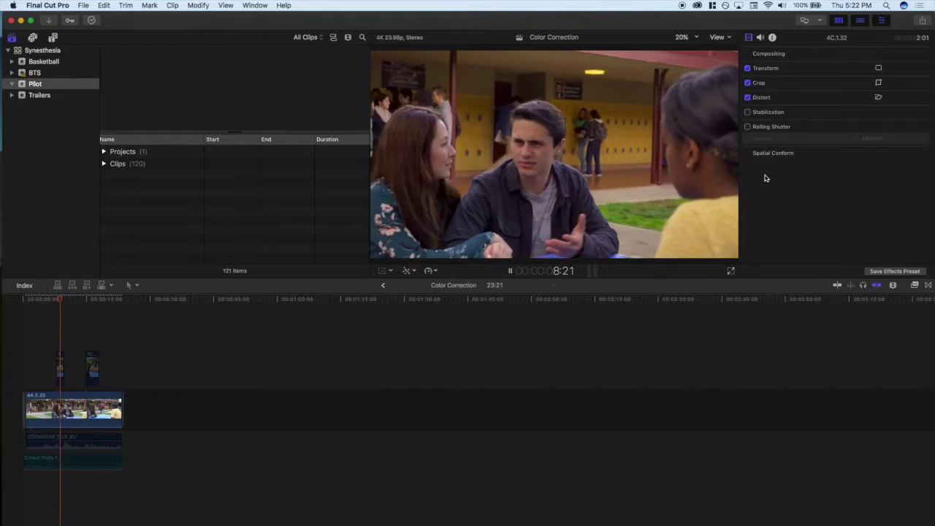
{"action": "key", "text": "space"}
- Play clip 4A.5.30 with Color Correction 1 switched off and on to compare the shirt in motion
{"action": "left_click", "coordinate": [100, 407]}
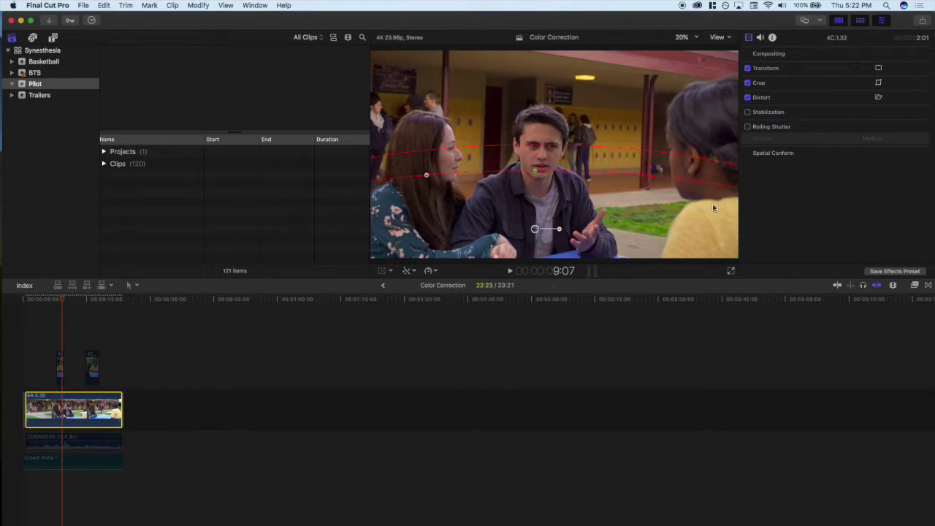
{"action": "left_click", "coordinate": [747, 91]}
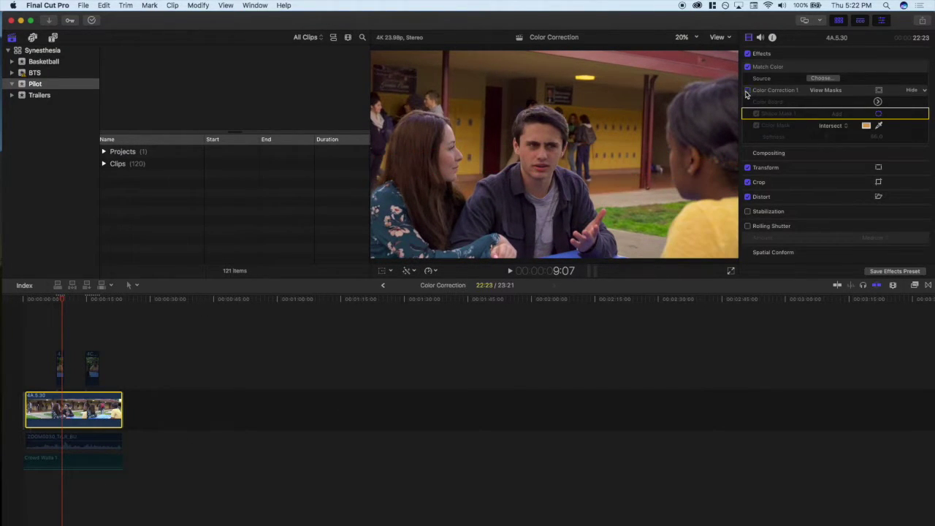
{"action": "left_click", "coordinate": [44, 341]}
{"action": "left_click", "coordinate": [59, 395]}
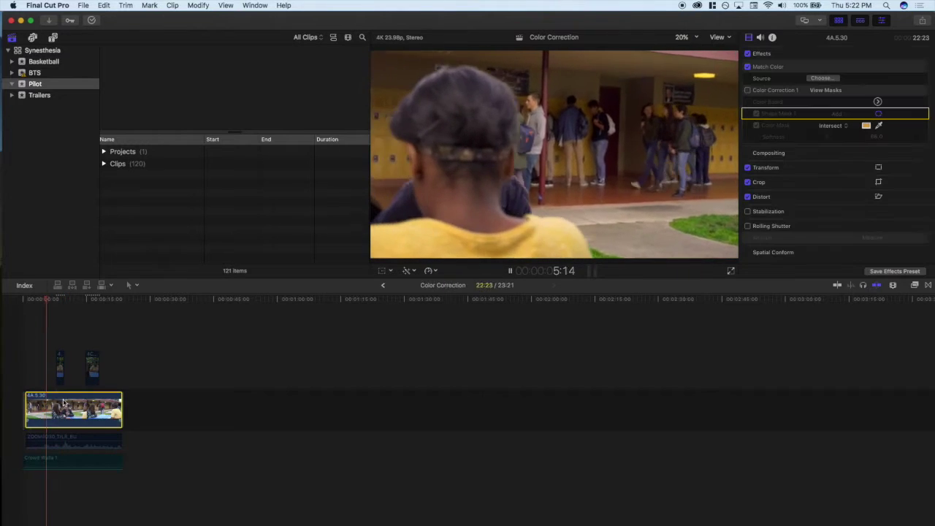
{"action": "left_click", "coordinate": [747, 91]}
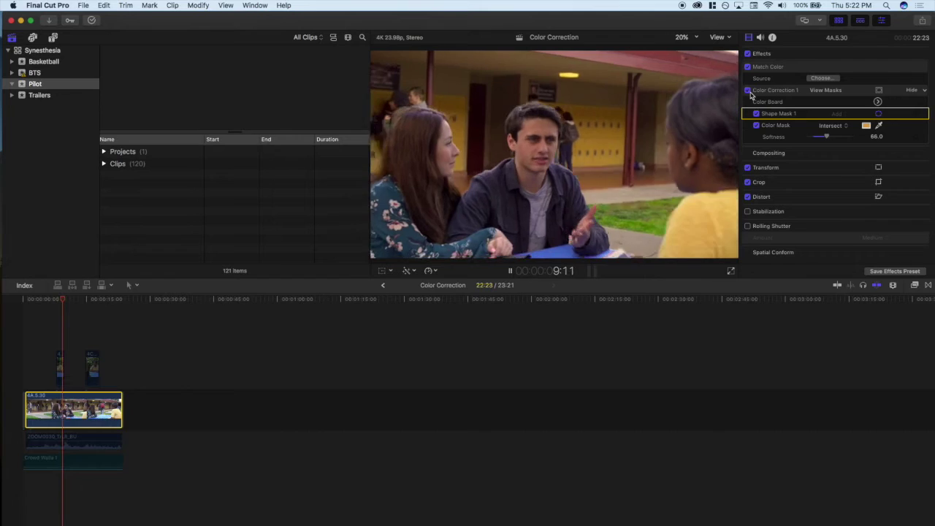
{"action": "key", "text": "space"}
{"action": "left_click", "coordinate": [748, 96]}
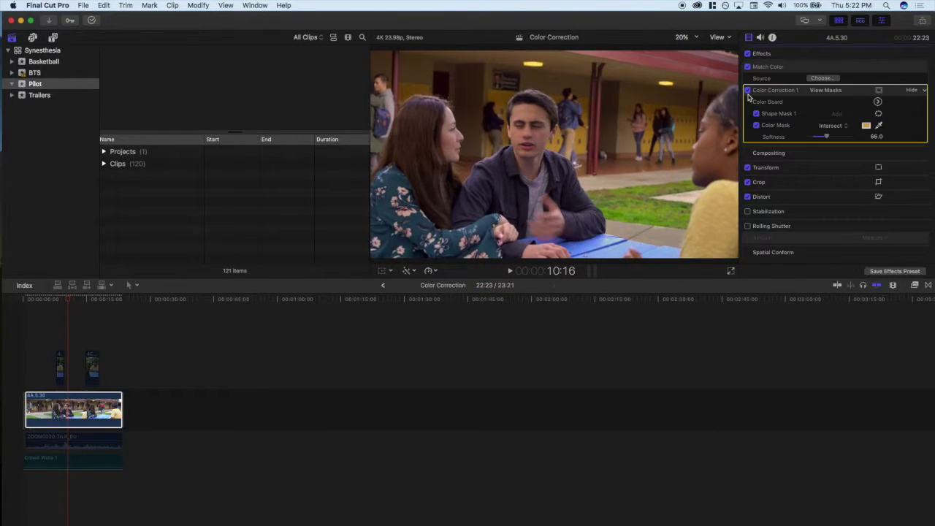
- Try tinting the masked shirt with a global color of 336° at 37% in the Color Board, and undo the tint
{"action": "left_click", "coordinate": [45, 409]}
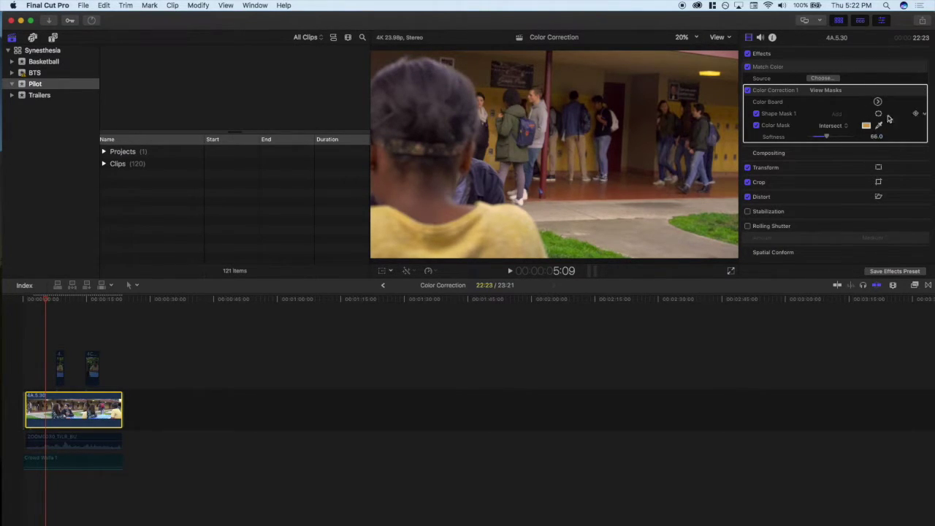
{"action": "left_click", "coordinate": [878, 102]}
{"action": "left_click", "coordinate": [824, 55]}
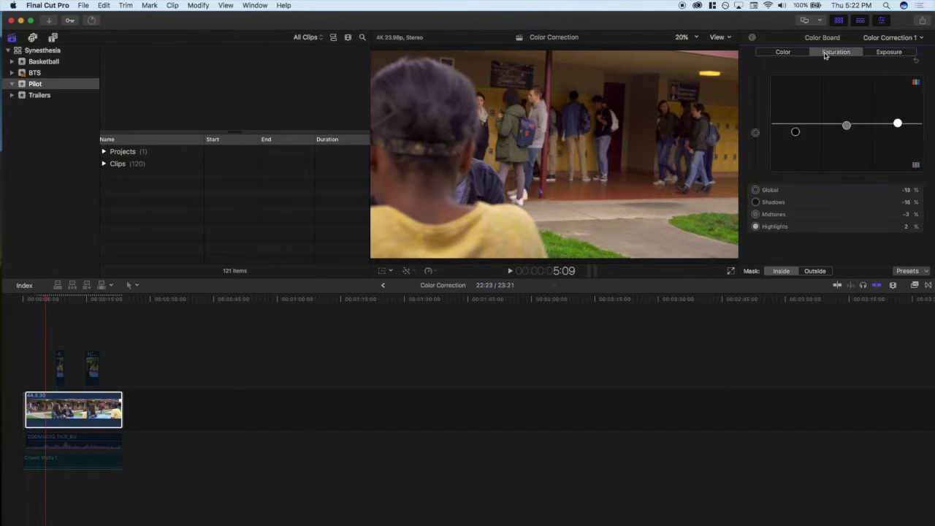
{"action": "left_click", "coordinate": [786, 56]}
{"action": "left_click_drag", "start_coordinate": [794, 125], "coordinate": [893, 122]}
{"action": "key", "text": "super+z"}
{"action": "key", "text": "super+z"}
{"action": "key", "text": "super+z"}
{"action": "key", "text": "super+z"}
{"action": "left_click_drag", "start_coordinate": [795, 124], "coordinate": [911, 107]}
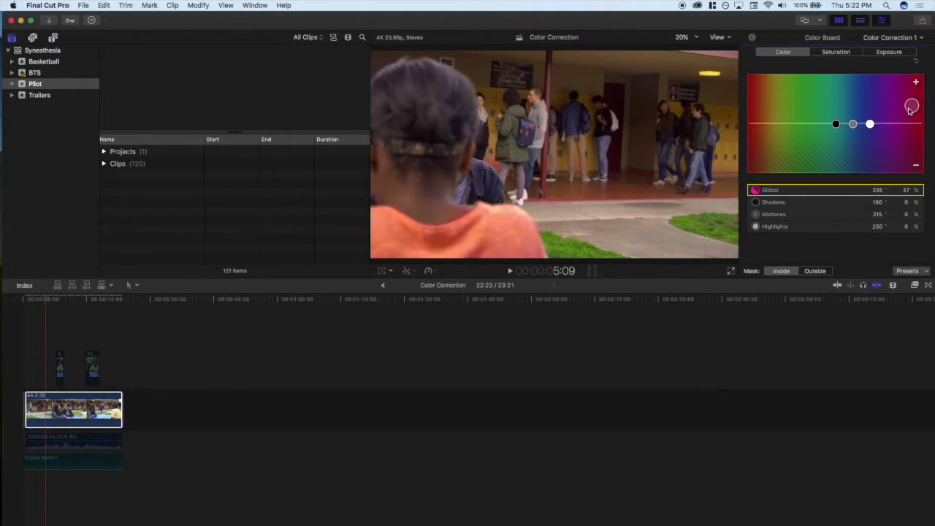
{"action": "key", "text": "super+z"}
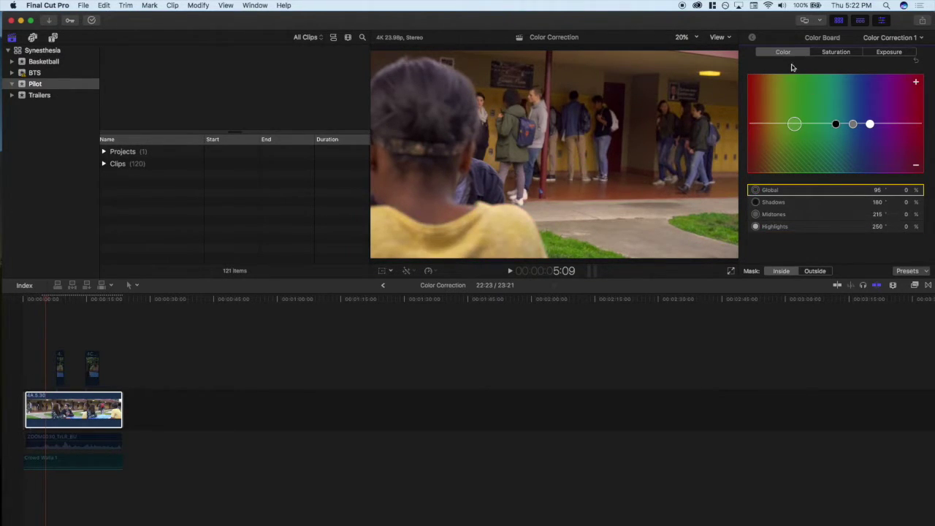
{"action": "left_click", "coordinate": [753, 40]}
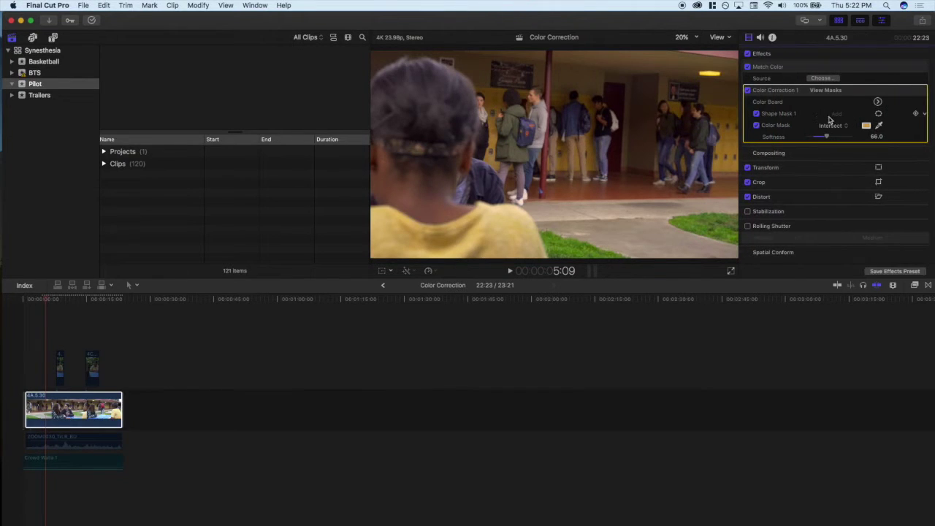
- Go to 12:23 in clip 4A.5.30 and switch Color Correction 1 off and on to compare the shirt
{"action": "left_click", "coordinate": [37, 342]}
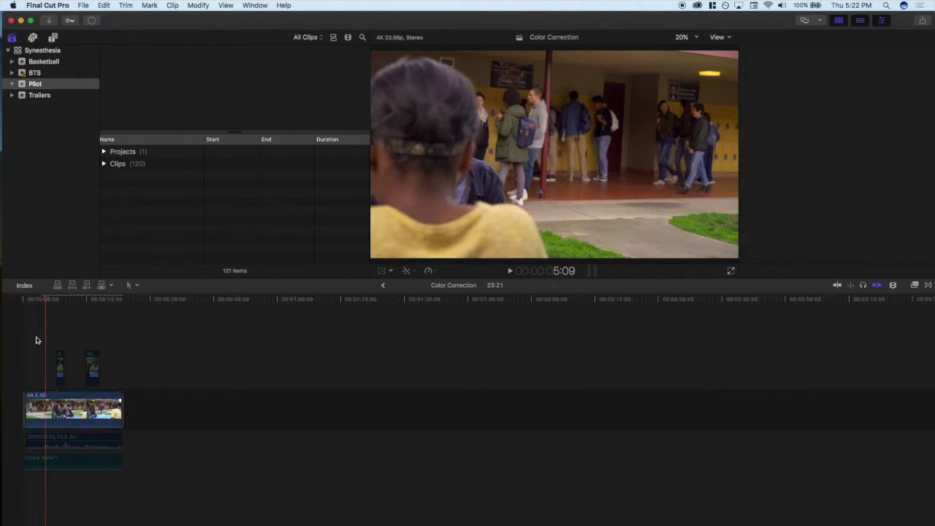
{"action": "left_click", "coordinate": [83, 328]}
{"action": "left_click", "coordinate": [78, 327]}
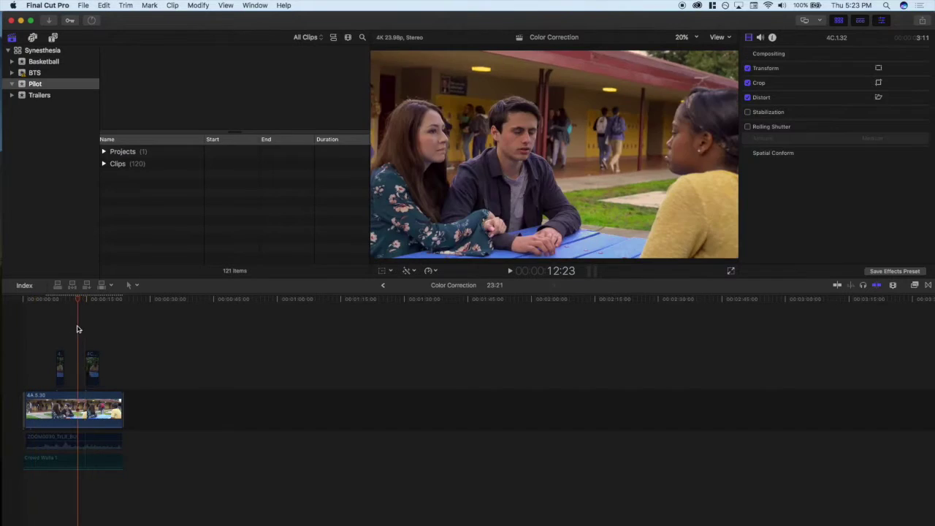
{"action": "left_click", "coordinate": [84, 414]}
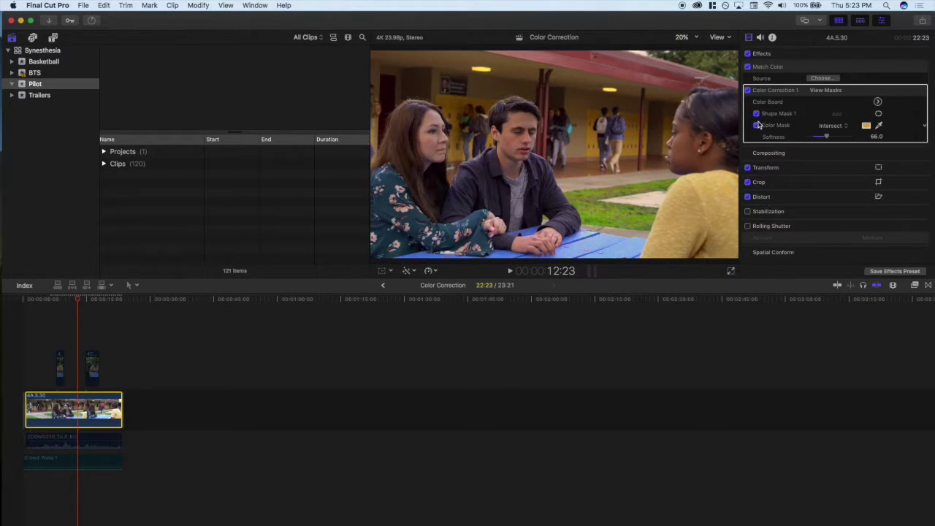
{"action": "left_click", "coordinate": [749, 91]}
{"action": "left_click", "coordinate": [748, 90]}
{"action": "left_click", "coordinate": [748, 90]}
{"action": "left_click", "coordinate": [748, 90]}
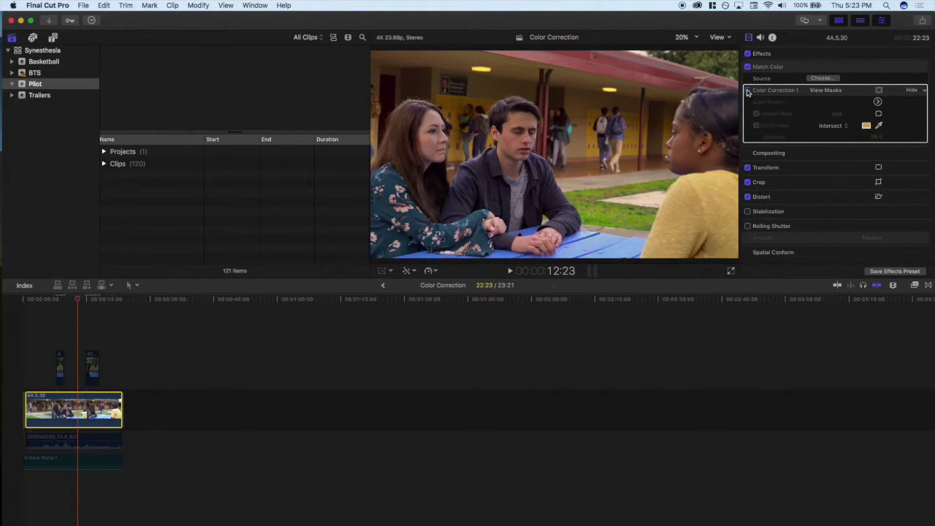
- Move the playhead back to 2:15 and select clip 4A.5.30
{"action": "left_click", "coordinate": [63, 329]}
{"action": "left_click", "coordinate": [35, 332]}
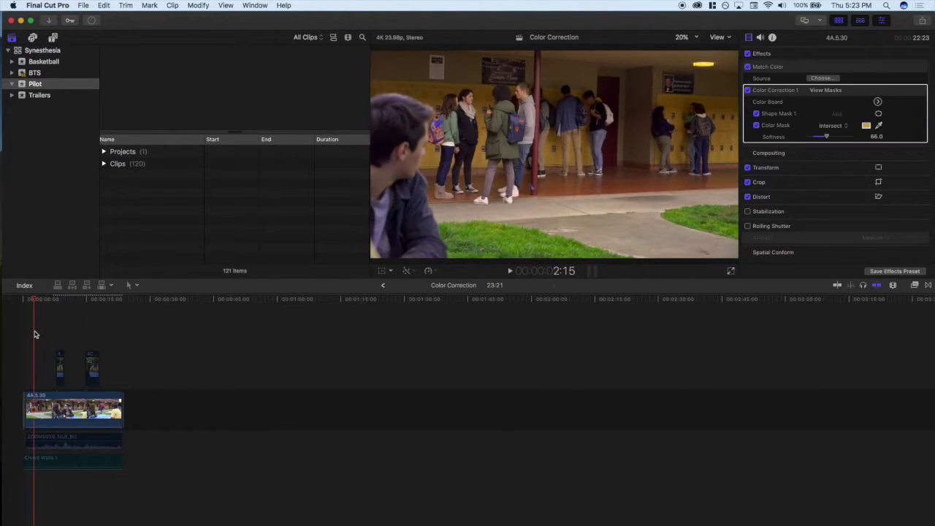
{"action": "left_click", "coordinate": [39, 410]}
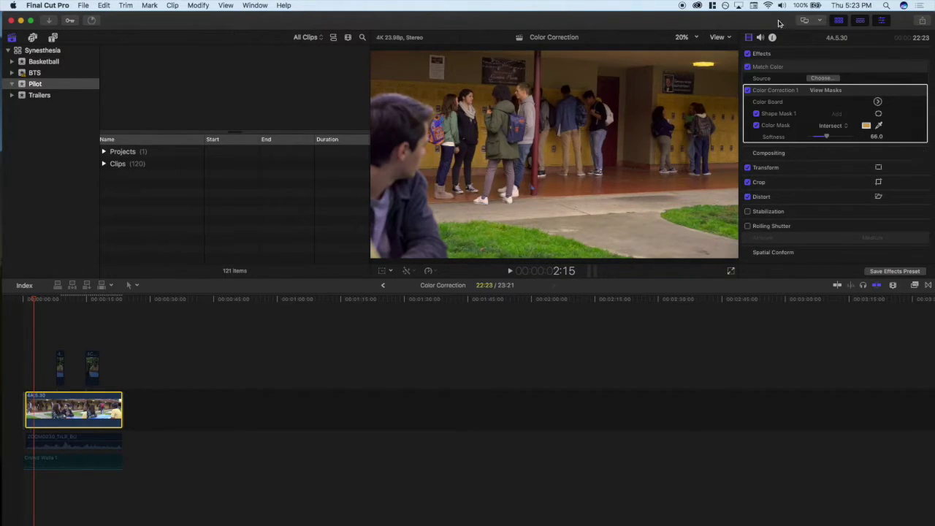
- Add a second Color Correction effect to clip 4A.5.30 and give it a color mask sampled from the green grass
{"action": "left_click", "coordinate": [913, 286]}
{"action": "left_click_drag", "start_coordinate": [667, 327], "coordinate": [73, 411]}
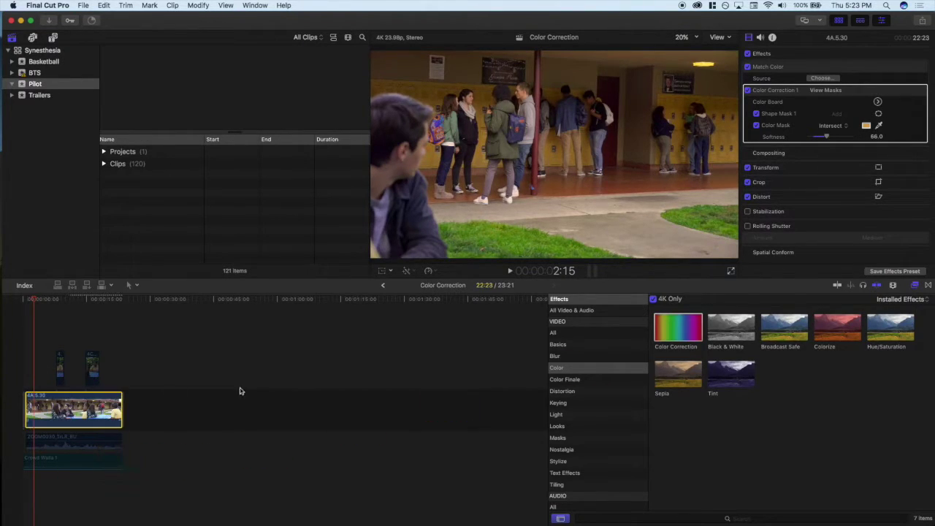
{"action": "left_click", "coordinate": [914, 286]}
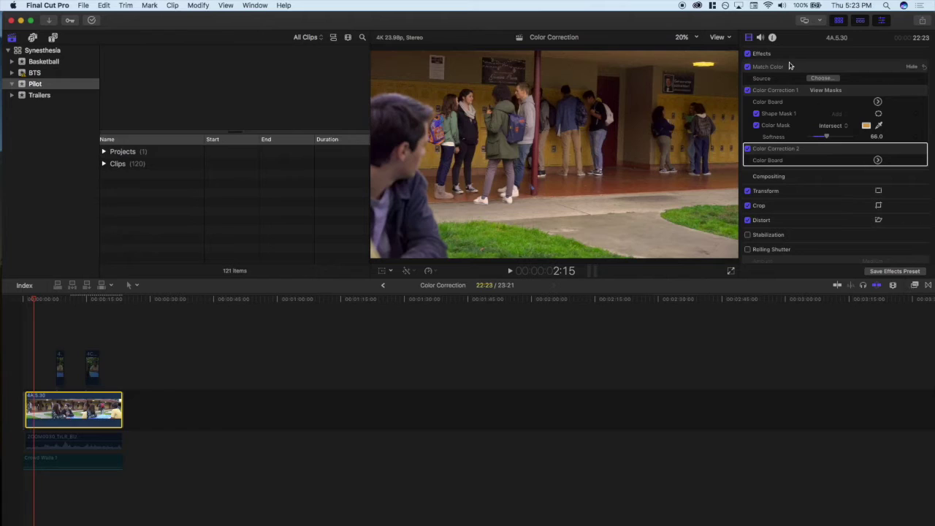
{"action": "left_click", "coordinate": [882, 149]}
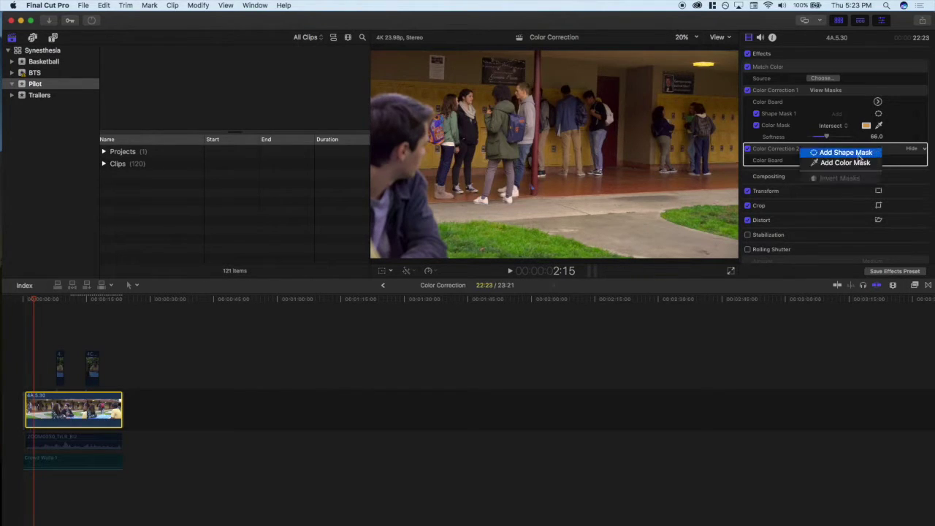
{"action": "left_click", "coordinate": [514, 255]}
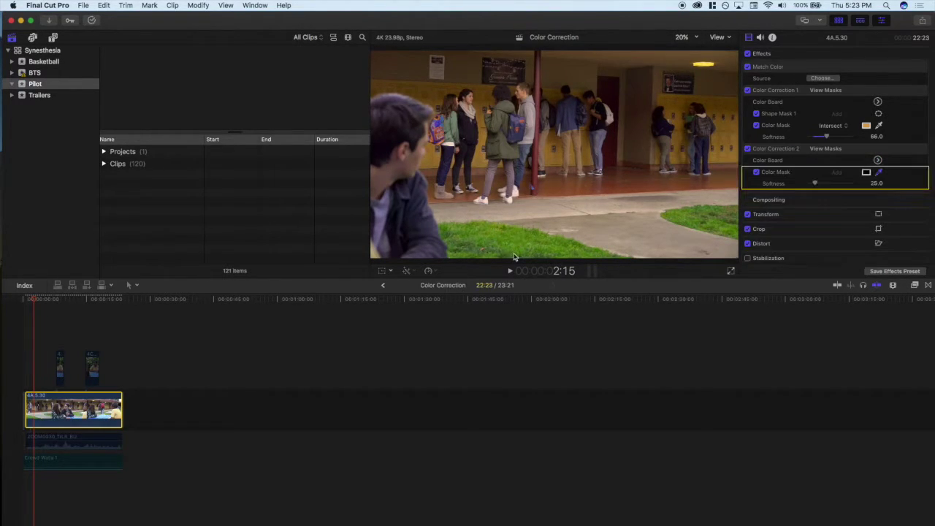
{"action": "left_click_drag", "start_coordinate": [504, 241], "coordinate": [519, 252]}
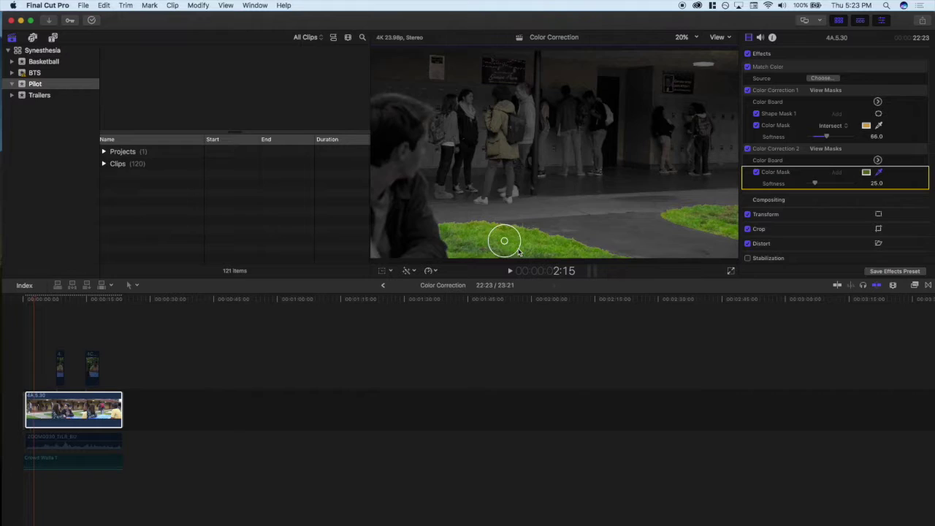
{"action": "left_click_drag", "start_coordinate": [517, 249], "coordinate": [518, 250]}
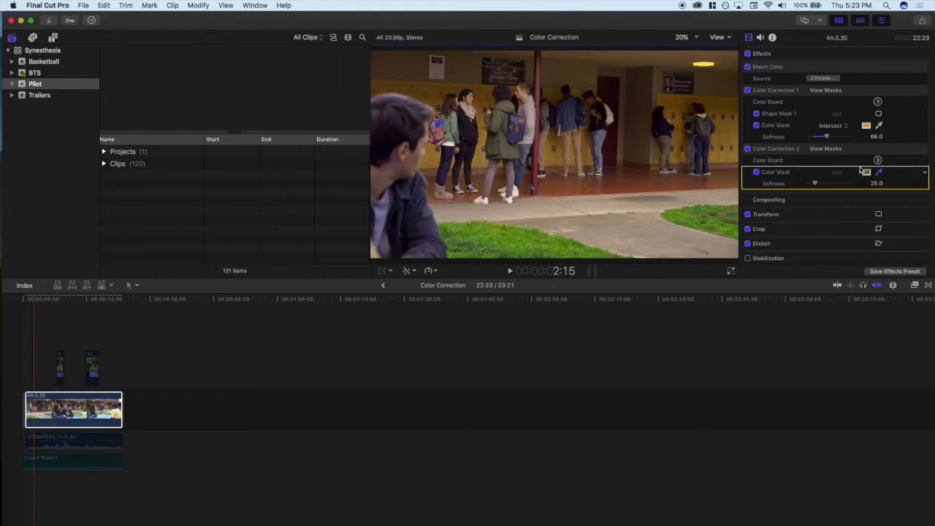
- Refine Color Correction 2's color mask while viewing the mask, setting its softness to 0 and resampling the foreground grass
{"action": "left_click", "coordinate": [825, 149]}
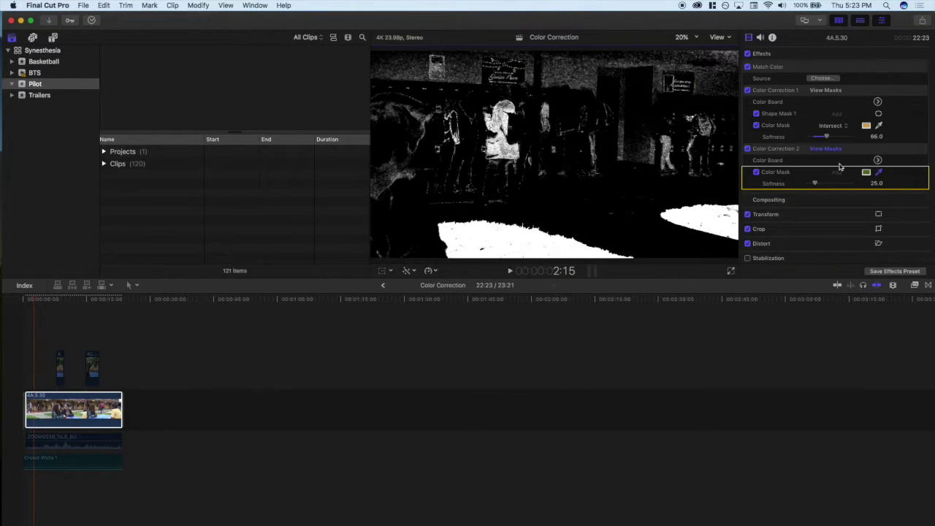
{"action": "left_click_drag", "start_coordinate": [815, 184], "coordinate": [795, 192]}
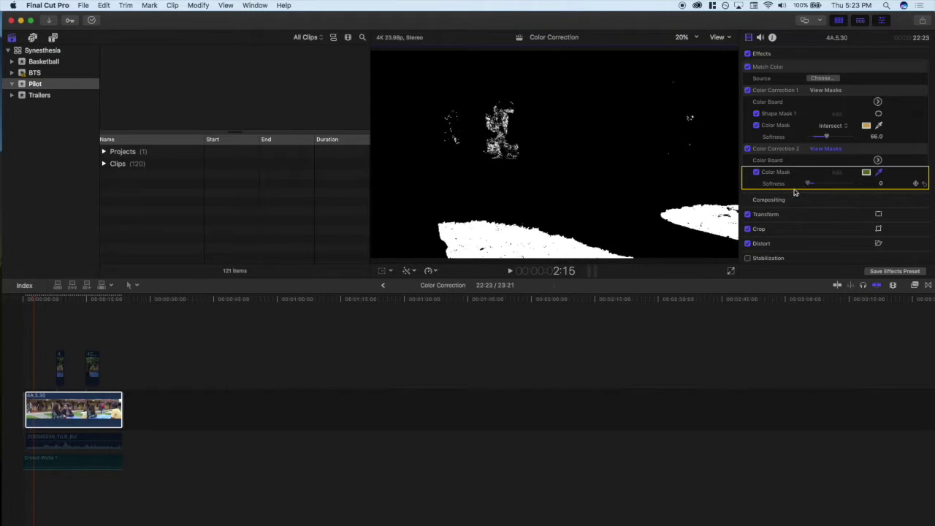
{"action": "left_click_drag", "start_coordinate": [881, 184], "coordinate": [882, 182]}
{"action": "left_click_drag", "start_coordinate": [502, 244], "coordinate": [506, 249]}
{"action": "left_click", "coordinate": [824, 151]}
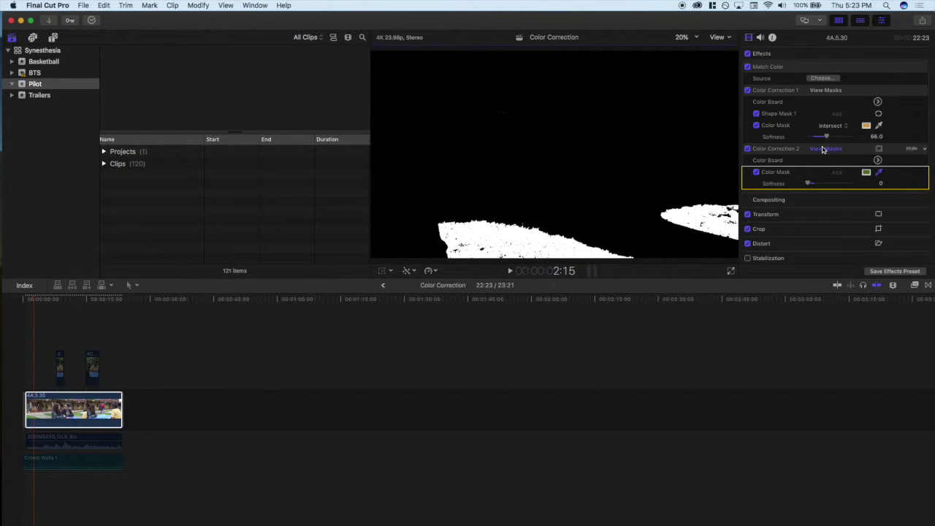
{"action": "left_click", "coordinate": [824, 149]}
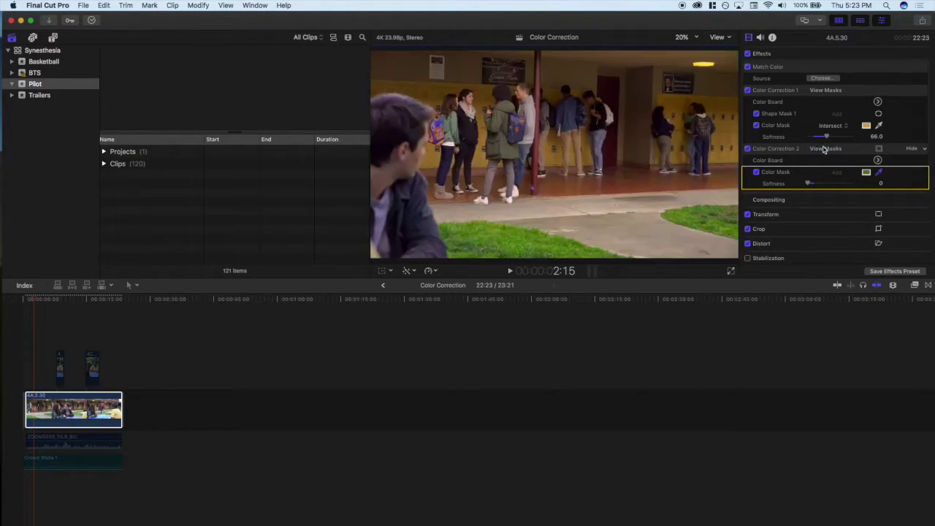
- Lower Color Correction 2's global saturation inside the grass mask to -35% in the Color Board
{"action": "left_click", "coordinate": [878, 160]}
{"action": "left_click", "coordinate": [836, 51]}
{"action": "left_click", "coordinate": [888, 52]}
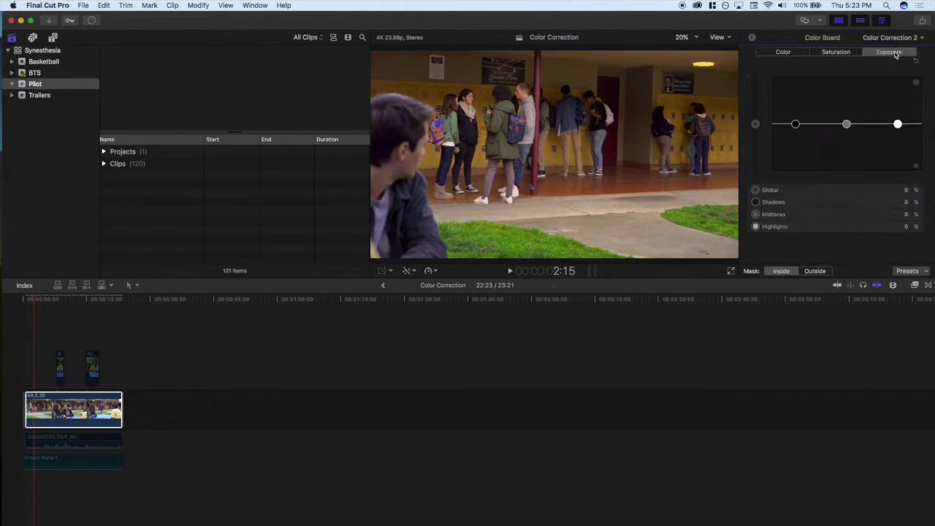
{"action": "left_click", "coordinate": [782, 52]}
{"action": "mouse_move", "coordinate": [801, 124]}
{"action": "left_mouse_down"}
{"action": "mouse_move", "coordinate": [808, 104]}
{"action": "mouse_move", "coordinate": [797, 141]}
{"action": "mouse_move", "coordinate": [781, 132]}
{"action": "mouse_move", "coordinate": [773, 152]}
{"action": "mouse_move", "coordinate": [817, 129]}
{"action": "mouse_move", "coordinate": [797, 125]}
{"action": "left_mouse_up"}
{"action": "left_click", "coordinate": [893, 51]}
{"action": "left_click", "coordinate": [841, 54]}
{"action": "left_click_drag", "start_coordinate": [757, 124], "coordinate": [762, 142]}
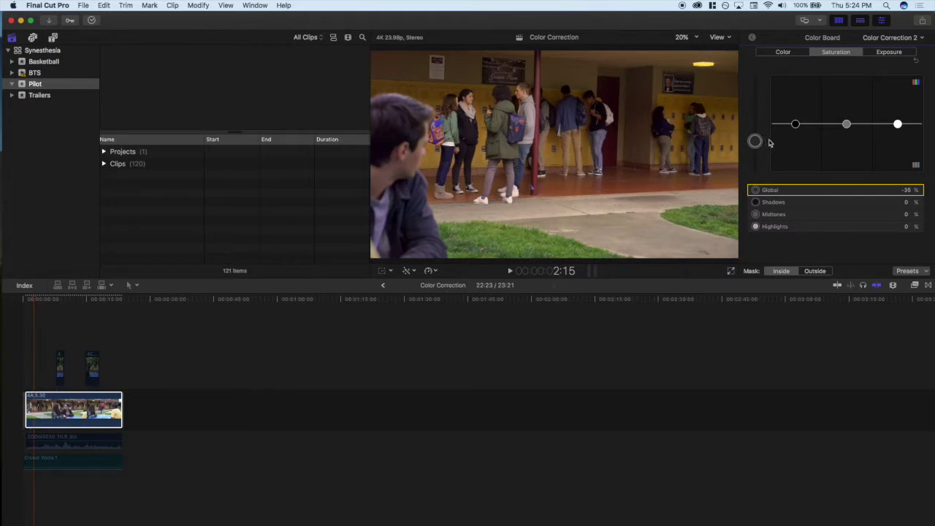
- Try adjusting the grass's global exposure, and set its global saturation to -38%
{"action": "left_click", "coordinate": [889, 52]}
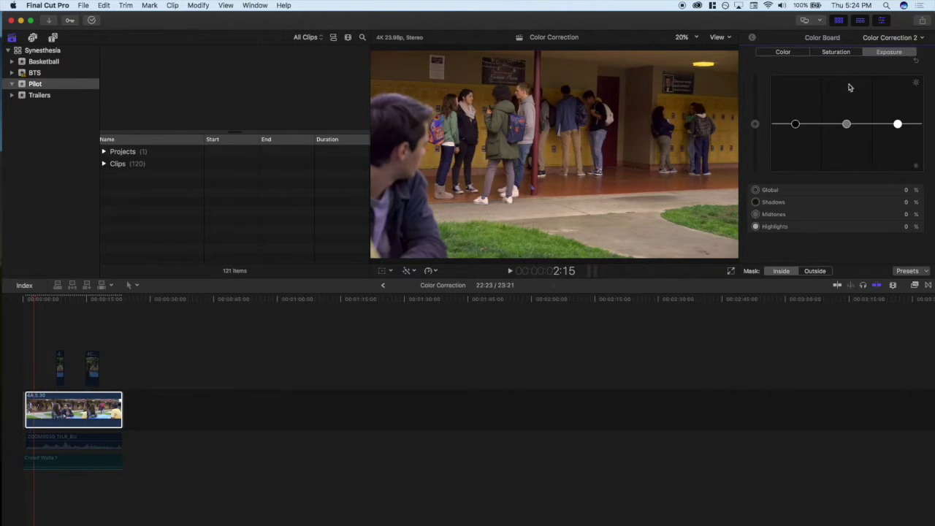
{"action": "left_click", "coordinate": [760, 128]}
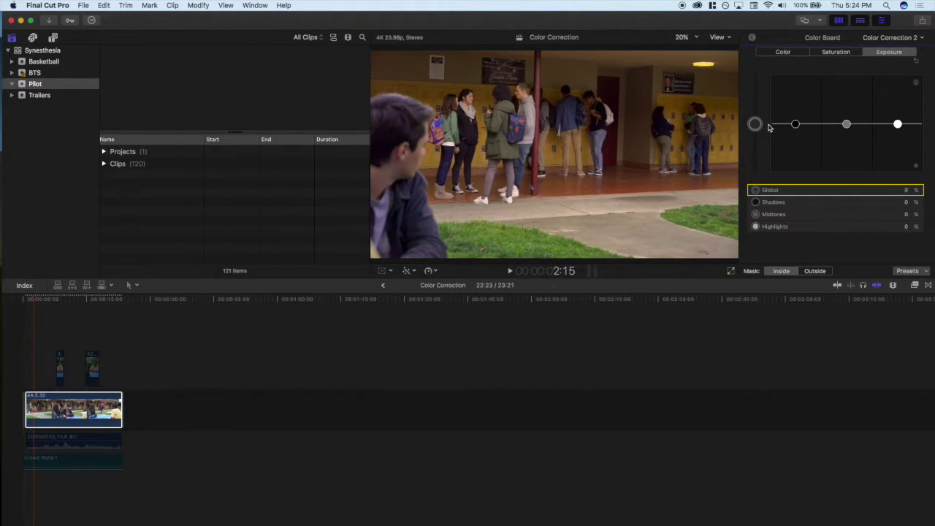
{"action": "left_click_drag", "start_coordinate": [769, 127], "coordinate": [775, 127]}
{"action": "left_click_drag", "start_coordinate": [776, 127], "coordinate": [776, 129]}
{"action": "left_click", "coordinate": [838, 54]}
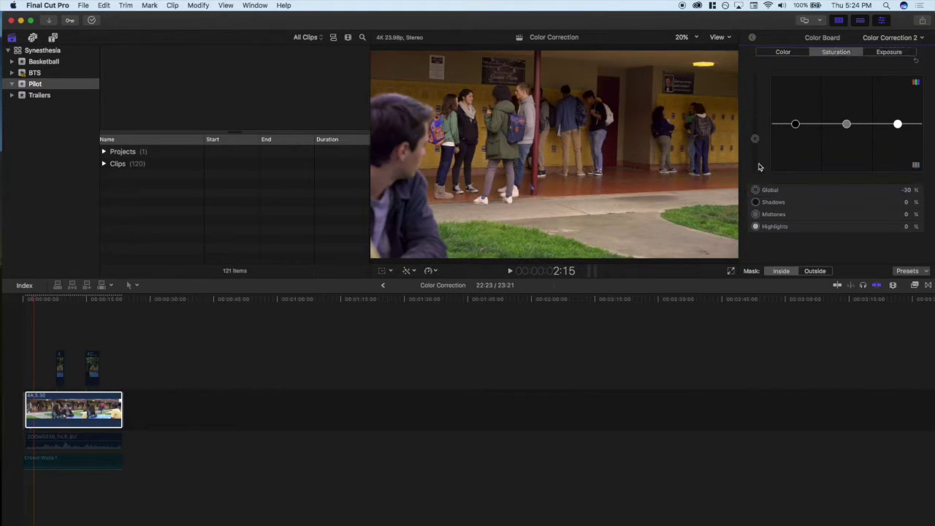
{"action": "left_click_drag", "start_coordinate": [755, 146], "coordinate": [765, 147]}
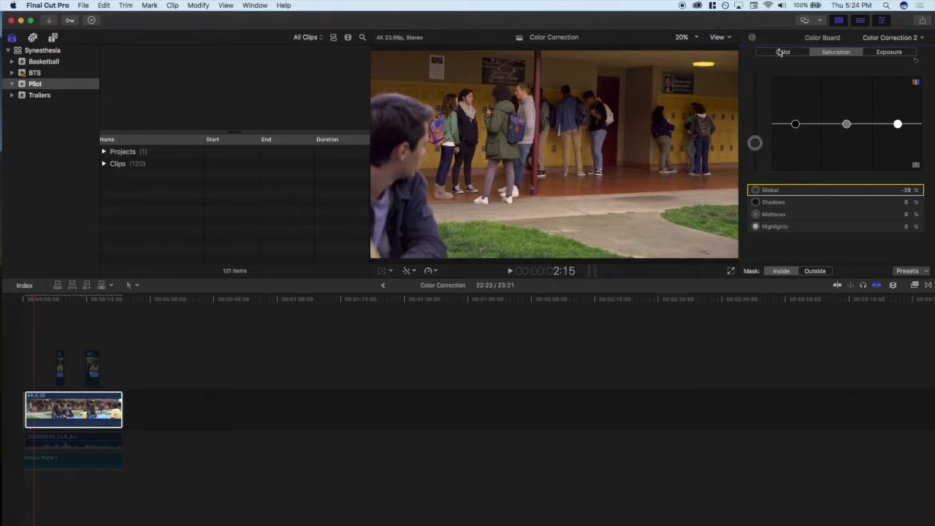
{"action": "left_click", "coordinate": [755, 43]}
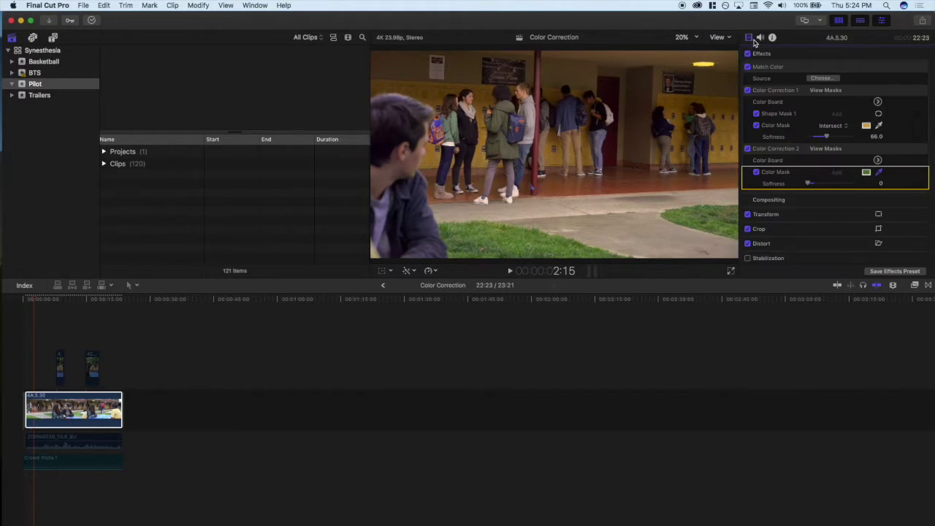
- Switch Color Correction 1, Color Correction 2 and Match Color off and on at 2:15 in clip 4A.5.30 to compare the results
{"action": "left_click", "coordinate": [31, 353]}
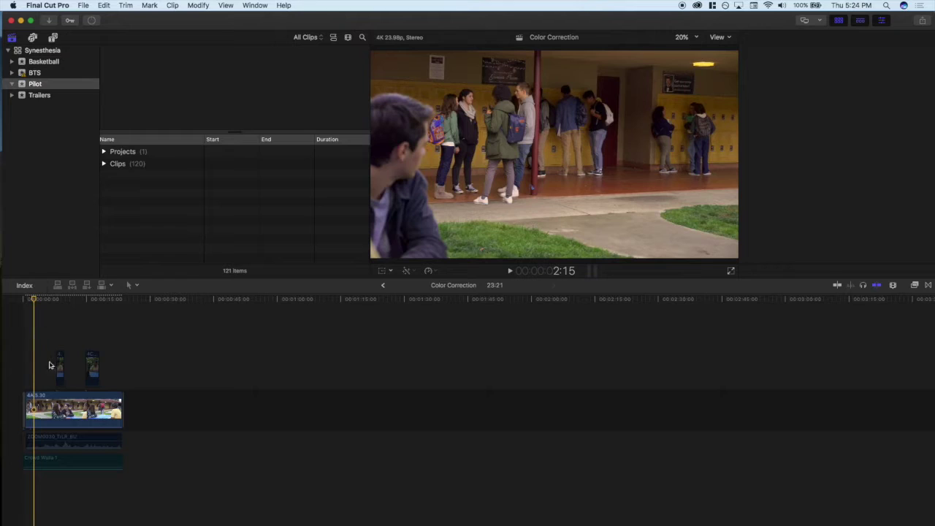
{"action": "left_click", "coordinate": [48, 399]}
{"action": "scroll", "coordinate": [755, 106], "scroll_direction": "down", "scroll_amount": 1}
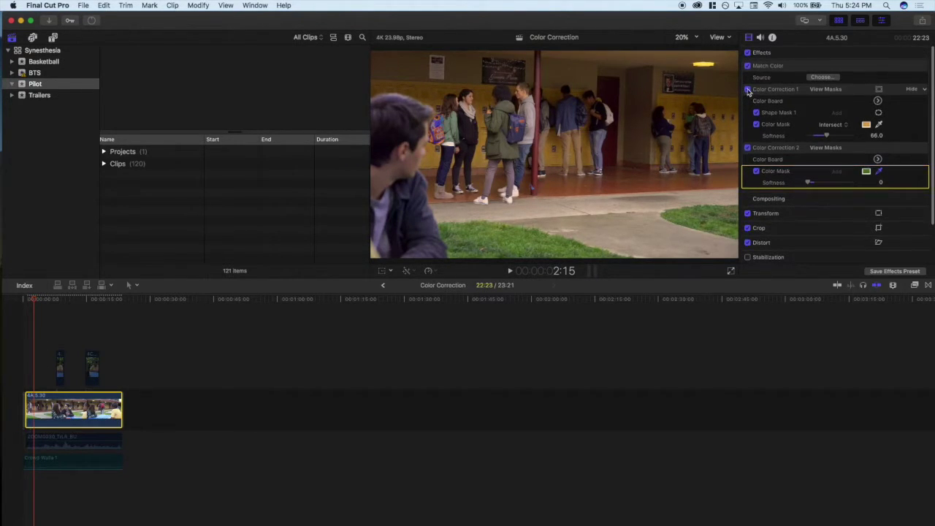
{"action": "left_click", "coordinate": [747, 148]}
{"action": "left_click", "coordinate": [748, 148]}
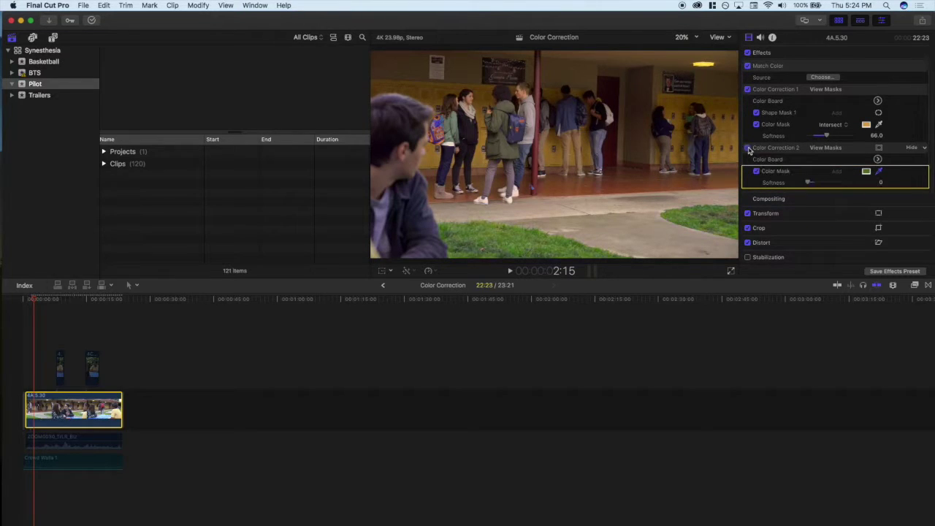
{"action": "left_click", "coordinate": [747, 89]}
{"action": "left_click", "coordinate": [747, 89]}
{"action": "left_click", "coordinate": [748, 89]}
{"action": "left_click", "coordinate": [747, 89]}
{"action": "left_click", "coordinate": [748, 148]}
{"action": "left_click", "coordinate": [747, 149]}
{"action": "left_click", "coordinate": [748, 66]}
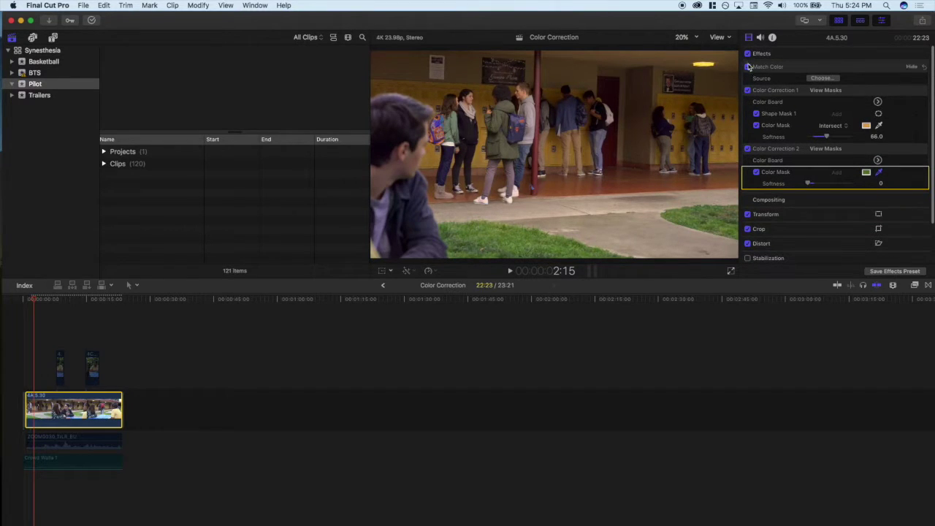
{"action": "left_click", "coordinate": [748, 66]}
- Compare the frame at 12:07 with Color Correction 1 and 2 off and on, leaving both corrections enabled
{"action": "left_click", "coordinate": [748, 89]}
{"action": "left_click", "coordinate": [748, 148]}
{"action": "left_click_drag", "start_coordinate": [37, 302], "coordinate": [75, 307]}
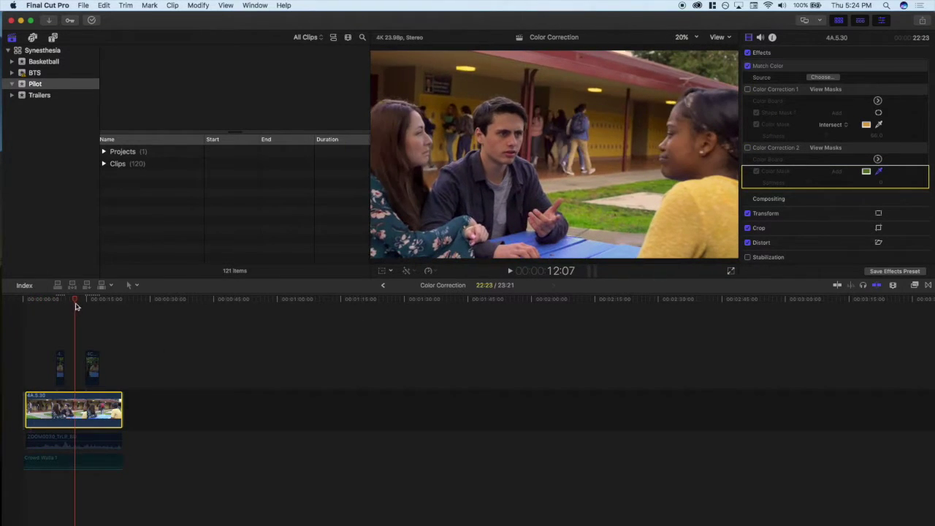
{"action": "left_click", "coordinate": [747, 89]}
{"action": "left_click", "coordinate": [747, 148]}
{"action": "left_click", "coordinate": [747, 147]}
{"action": "left_click", "coordinate": [747, 86]}
{"action": "left_click", "coordinate": [748, 87]}
{"action": "left_click", "coordinate": [748, 147]}
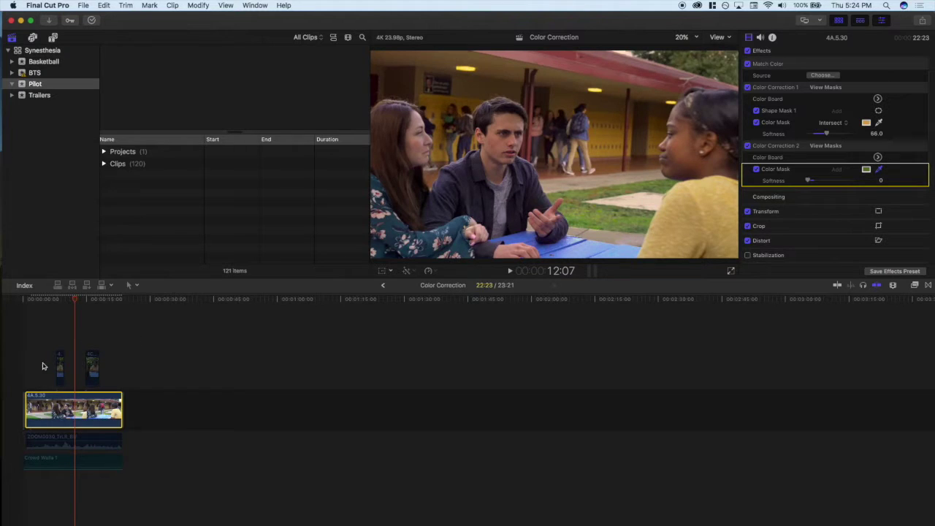
- Enable the two connected 4C clips above the main shot and preview them in the timeline
{"action": "left_click_drag", "start_coordinate": [42, 366], "coordinate": [95, 366]}
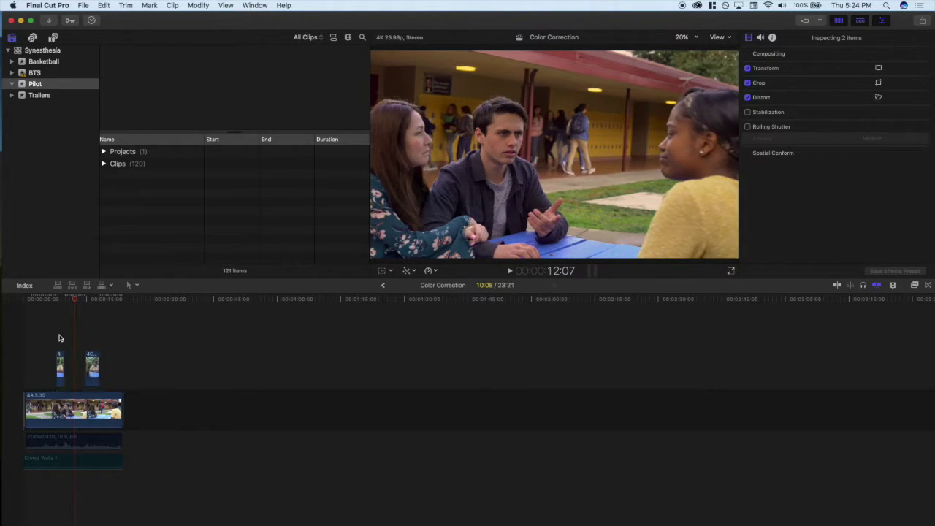
{"action": "left_click", "coordinate": [59, 327]}
{"action": "left_click", "coordinate": [60, 362]}
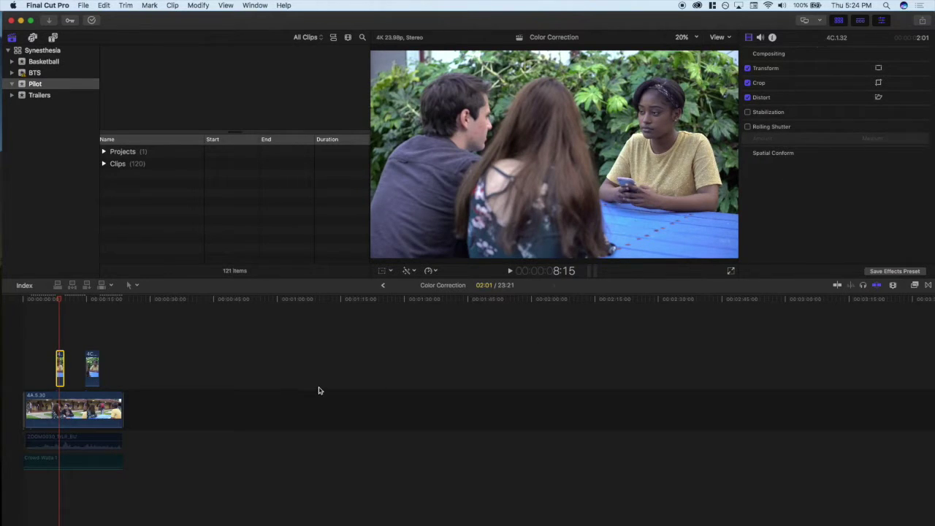
{"action": "left_click", "coordinate": [85, 320]}
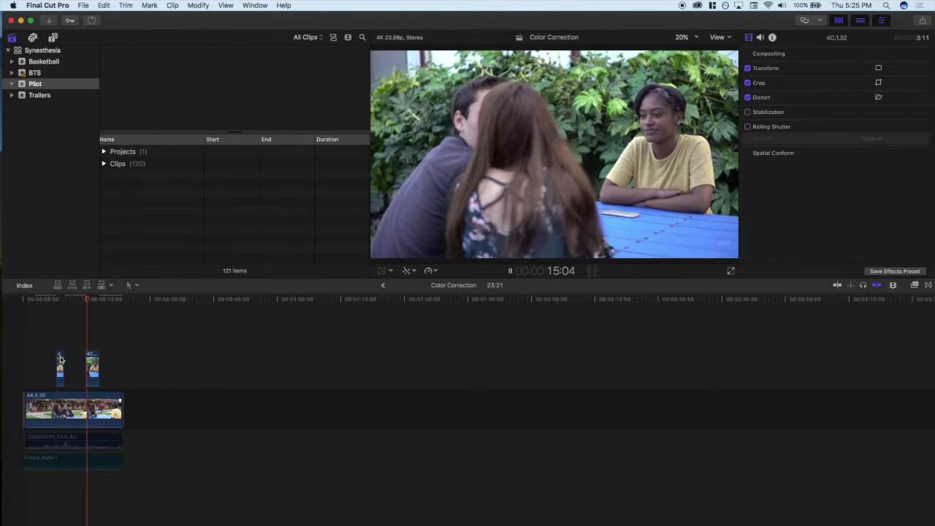
- Apply Match Color to the first connected clip, 4C.1.32, using an early wide frame of clip 4A.5.30 as the source
{"action": "left_click", "coordinate": [60, 338]}
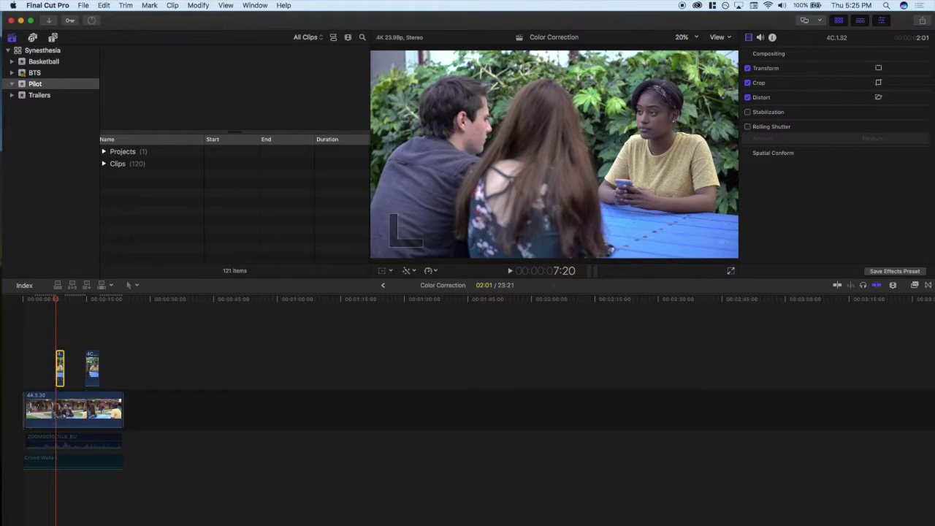
{"action": "left_click", "coordinate": [209, 5]}
{"action": "left_click", "coordinate": [218, 57]}
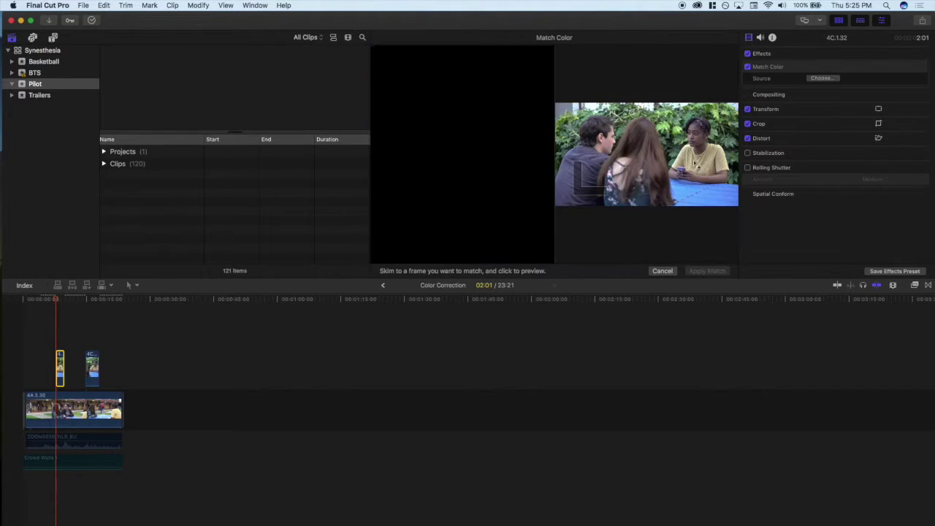
{"action": "left_click", "coordinate": [42, 415]}
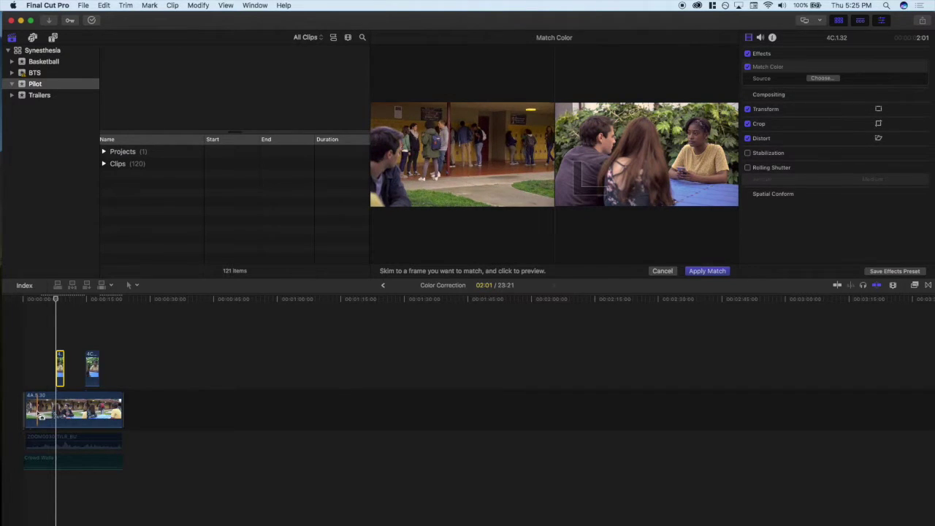
{"action": "left_click", "coordinate": [720, 271]}
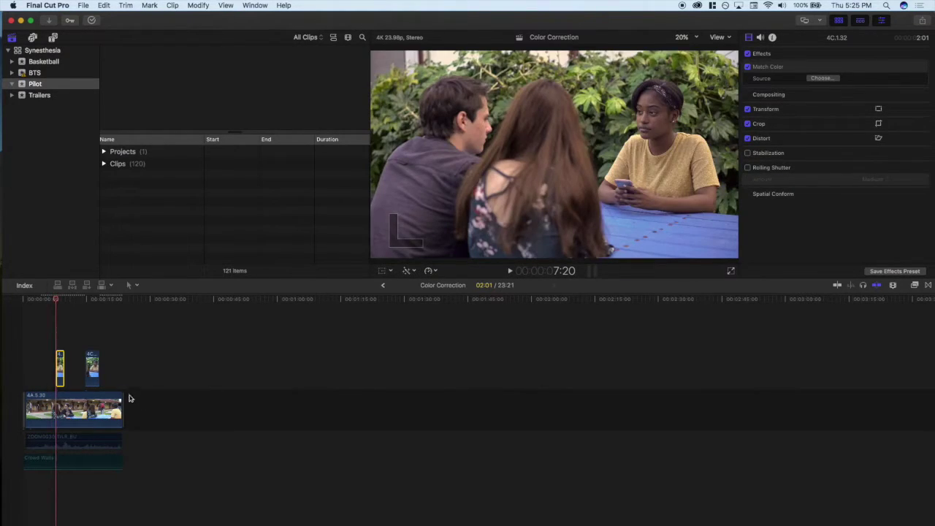
- Compare the first connected clip with Match Color off and on, leaving the match enabled
{"action": "left_click", "coordinate": [747, 67]}
{"action": "left_click", "coordinate": [747, 66]}
{"action": "left_click", "coordinate": [746, 67]}
{"action": "left_click", "coordinate": [747, 67]}
{"action": "left_click", "coordinate": [746, 67]}
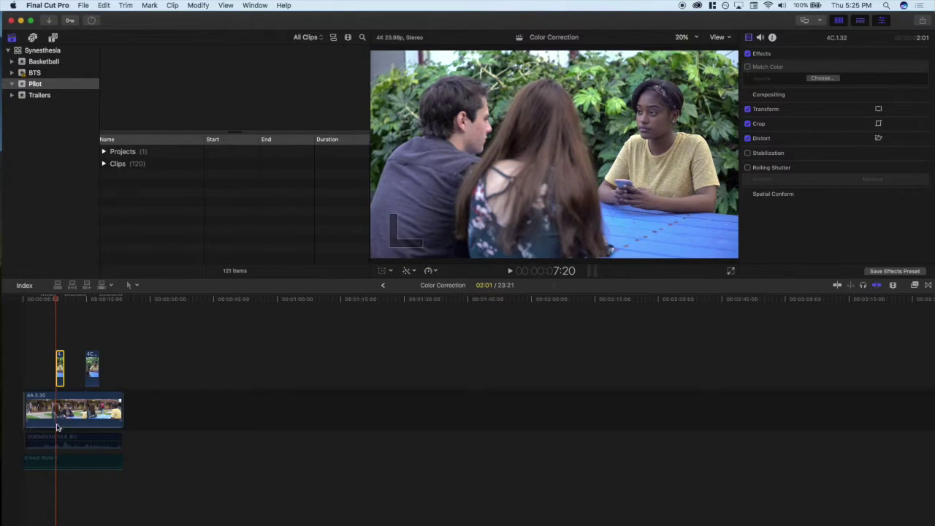
{"action": "left_click", "coordinate": [43, 340]}
{"action": "left_click", "coordinate": [60, 365]}
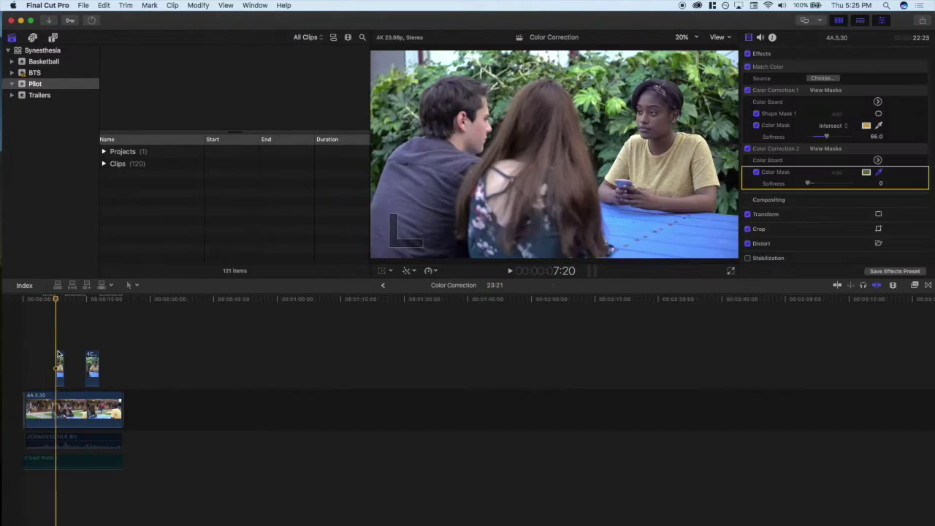
{"action": "left_click", "coordinate": [747, 67]}
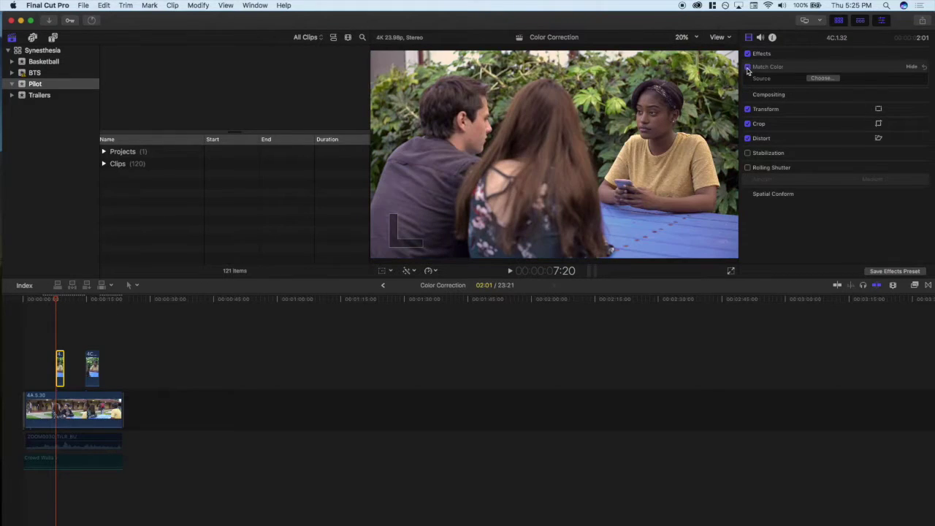
- Add a Color Correction effect to the first connected clip, 4C.1.32
{"action": "left_click", "coordinate": [914, 285]}
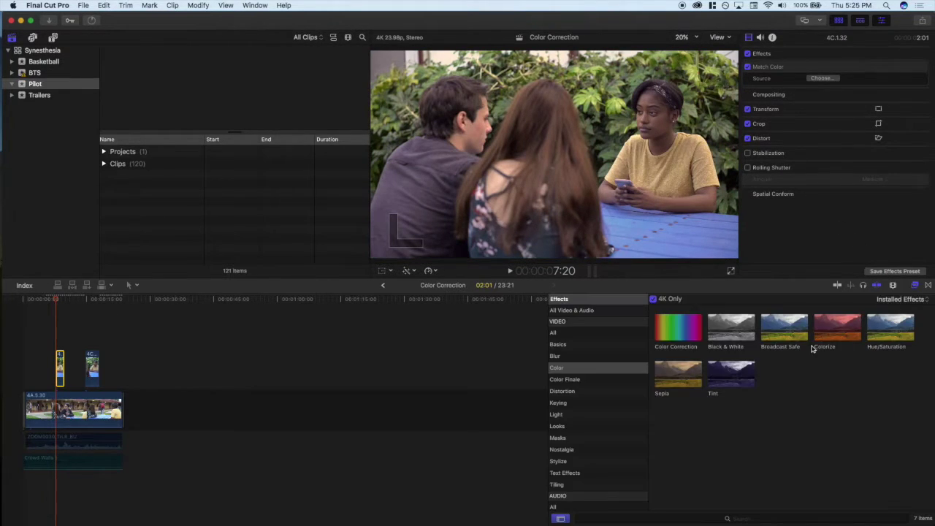
{"action": "left_click_drag", "start_coordinate": [676, 329], "coordinate": [61, 365]}
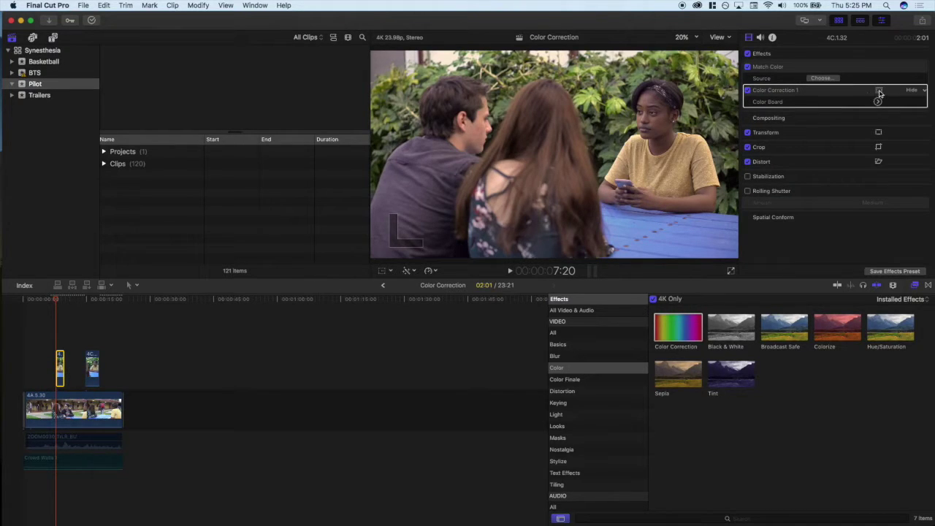
- Hide the effects browser and compare clip 4A.5.30 with the first connected clip, 4C.1.32, leaving the connected clip selected
{"action": "left_click", "coordinate": [917, 285]}
{"action": "left_click", "coordinate": [46, 336]}
{"action": "left_click_drag", "start_coordinate": [45, 304], "coordinate": [59, 308]}
{"action": "left_click", "coordinate": [60, 374]}
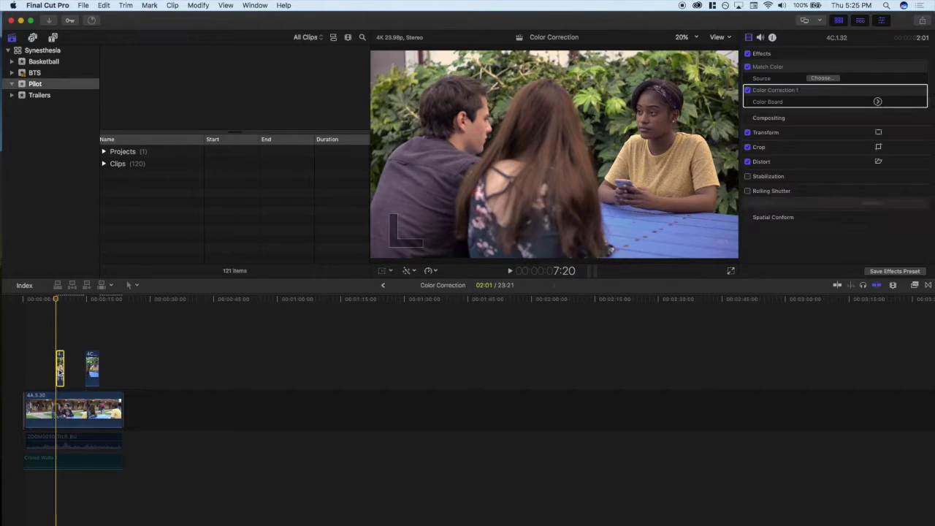
- Try a color mask sampled from the yellow shirt on Color Correction 1, deleting the mask again
{"action": "left_click", "coordinate": [878, 90]}
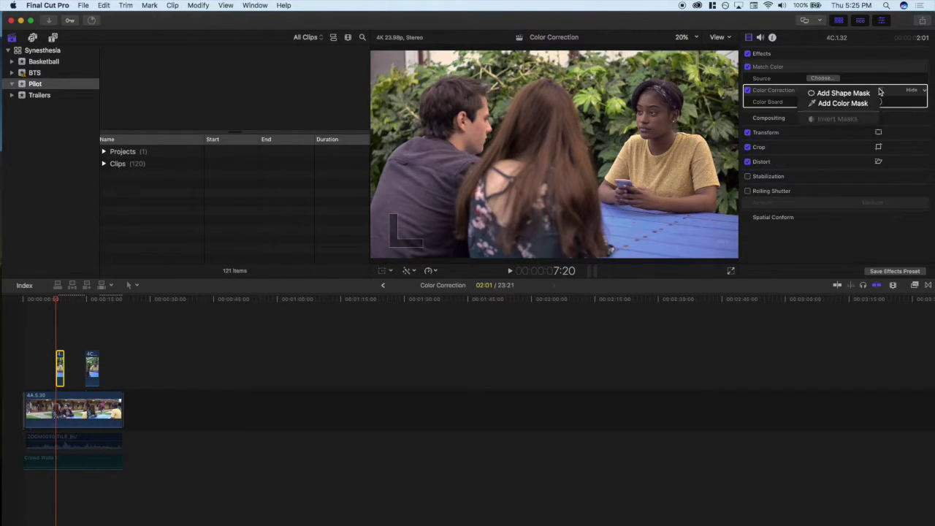
{"action": "left_click", "coordinate": [849, 103]}
{"action": "left_click_drag", "start_coordinate": [669, 177], "coordinate": [673, 187]}
{"action": "left_click_drag", "start_coordinate": [691, 147], "coordinate": [688, 145]}
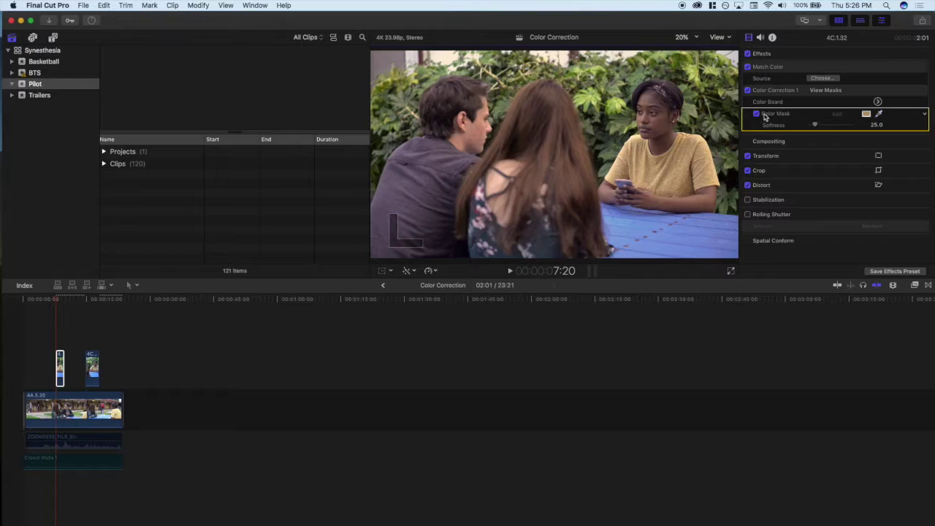
{"action": "right_click", "coordinate": [782, 114]}
{"action": "left_click", "coordinate": [775, 120]}
{"action": "key", "text": "Delete"}
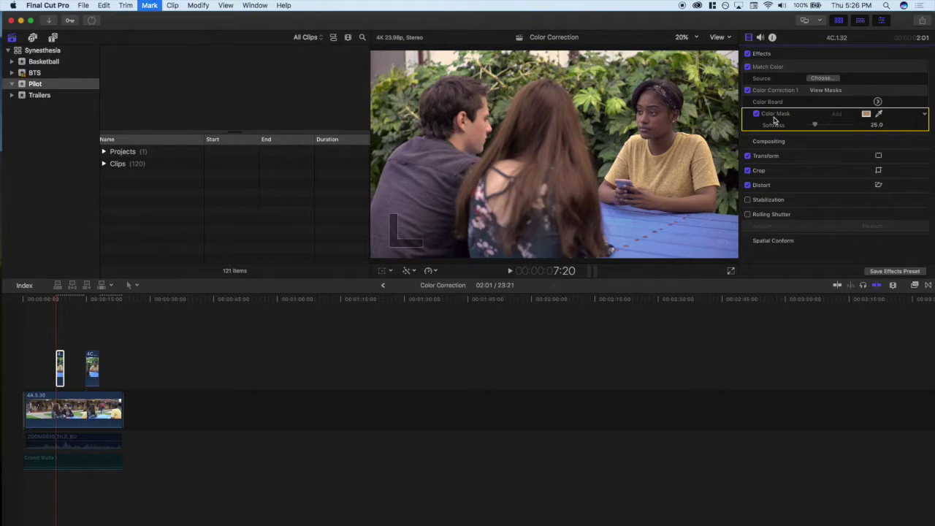
- Add a shape mask to Color Correction 1 and shrink it over the seated girl's yellow shirt
{"action": "left_click", "coordinate": [878, 90]}
{"action": "left_click", "coordinate": [841, 95]}
{"action": "left_click_drag", "start_coordinate": [556, 155], "coordinate": [661, 162]}
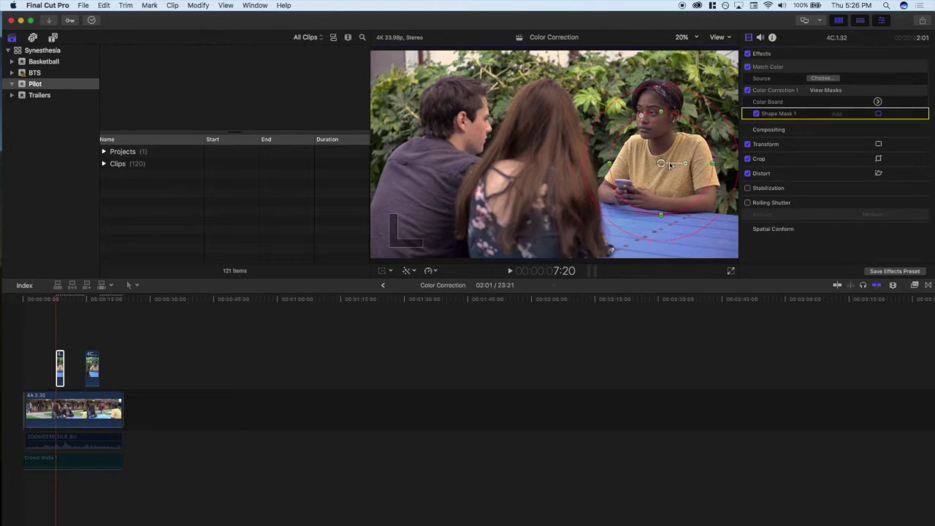
{"action": "left_click_drag", "start_coordinate": [663, 114], "coordinate": [661, 132]}
{"action": "left_click_drag", "start_coordinate": [728, 192], "coordinate": [657, 163]}
- Set the masked area's global saturation to 1% and reshape the shape mask to span the width of the yellow shirt
{"action": "left_click", "coordinate": [878, 102]}
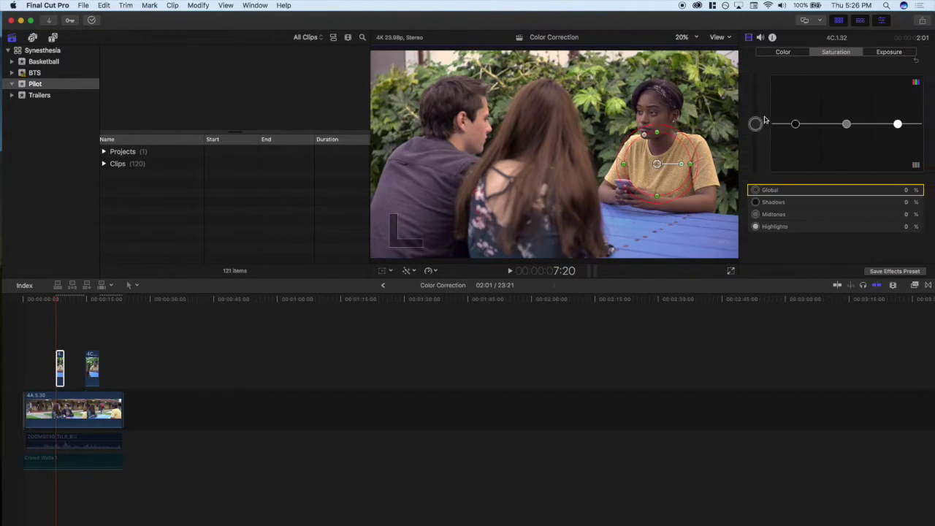
{"action": "mouse_move", "coordinate": [756, 121]}
{"action": "left_mouse_down"}
{"action": "mouse_move", "coordinate": [755, 142]}
{"action": "mouse_move", "coordinate": [755, 85]}
{"action": "mouse_move", "coordinate": [755, 123]}
{"action": "left_mouse_up"}
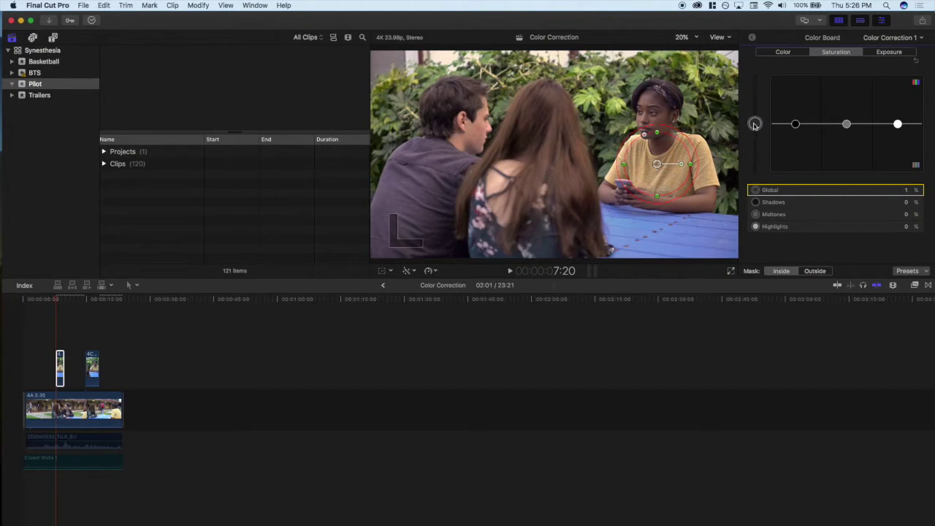
{"action": "left_click", "coordinate": [752, 39]}
{"action": "left_click_drag", "start_coordinate": [622, 165], "coordinate": [660, 170]}
{"action": "left_click_drag", "start_coordinate": [632, 141], "coordinate": [641, 143]}
{"action": "left_click_drag", "start_coordinate": [664, 176], "coordinate": [668, 174]}
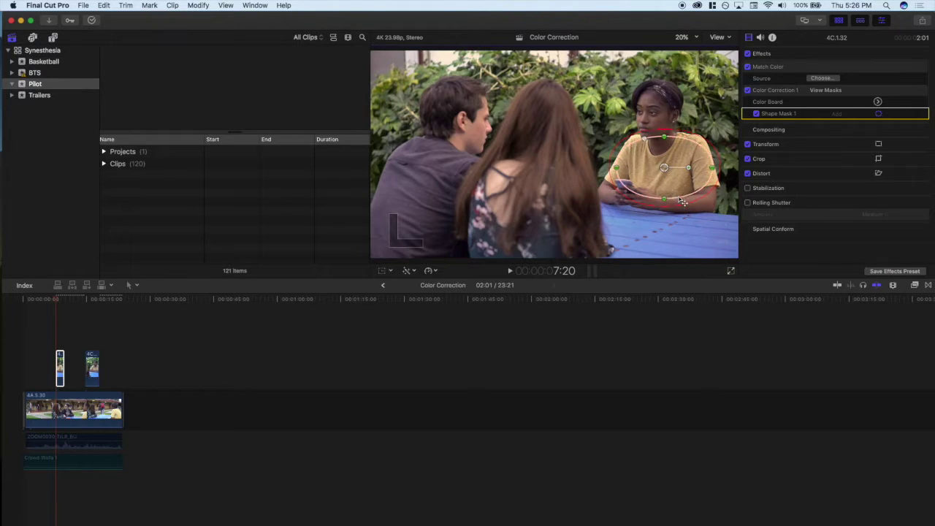
- Play the cut from clip 4A.5.30 into the first connected clip to compare the yellow shirt
{"action": "left_click", "coordinate": [69, 329]}
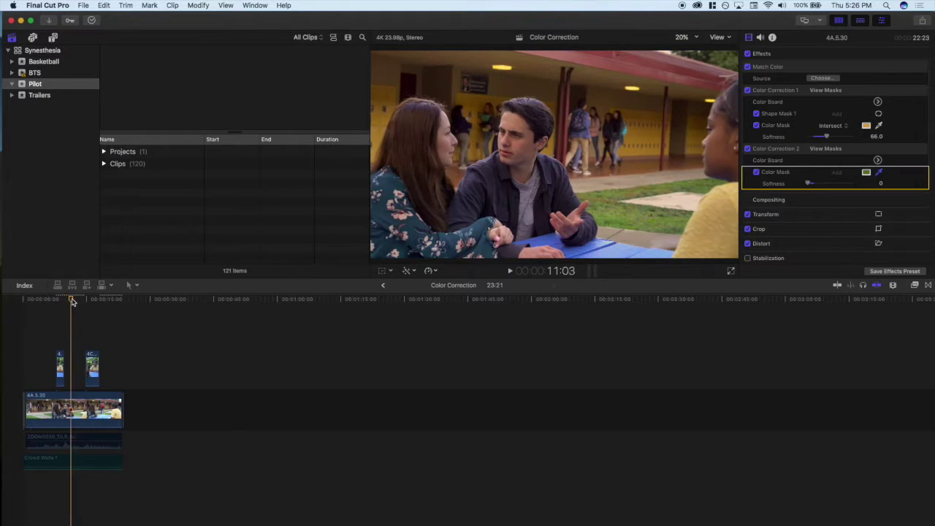
{"action": "left_click_drag", "start_coordinate": [62, 302], "coordinate": [49, 300]}
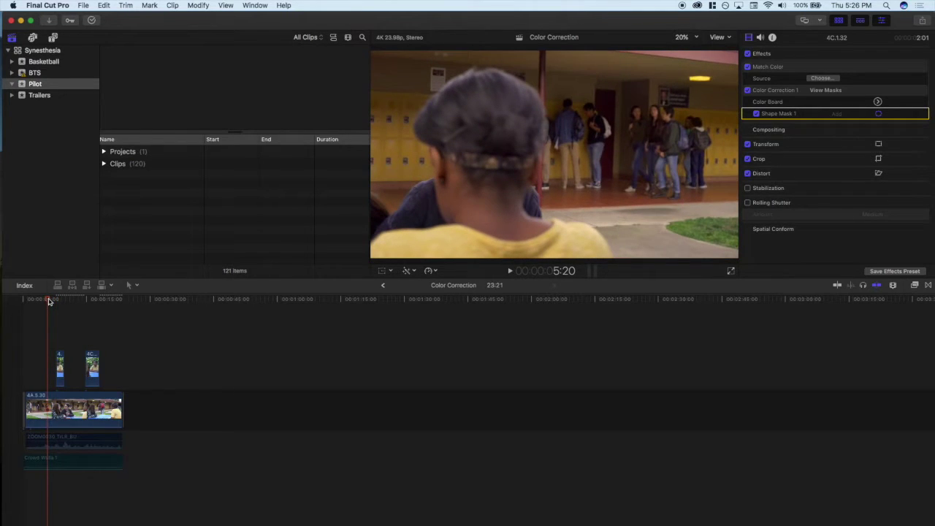
{"action": "key", "text": "space"}
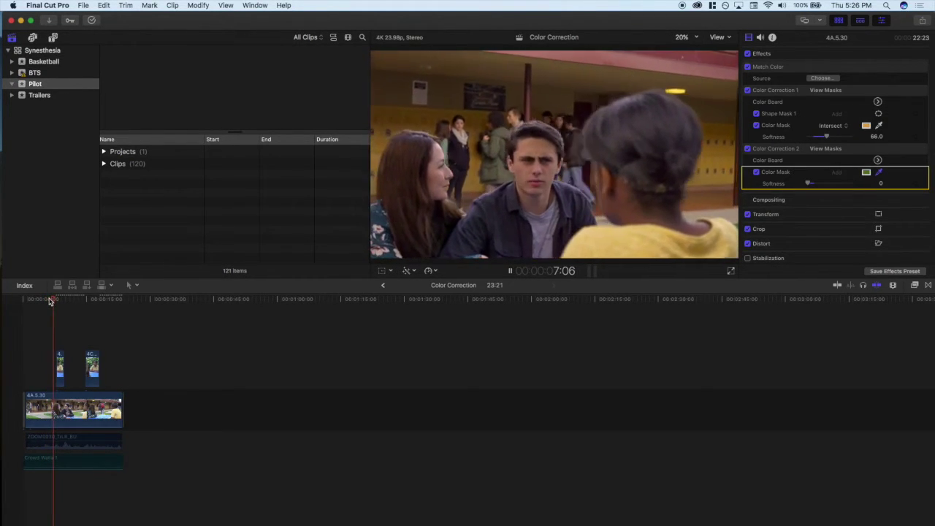
{"action": "key", "text": "space"}
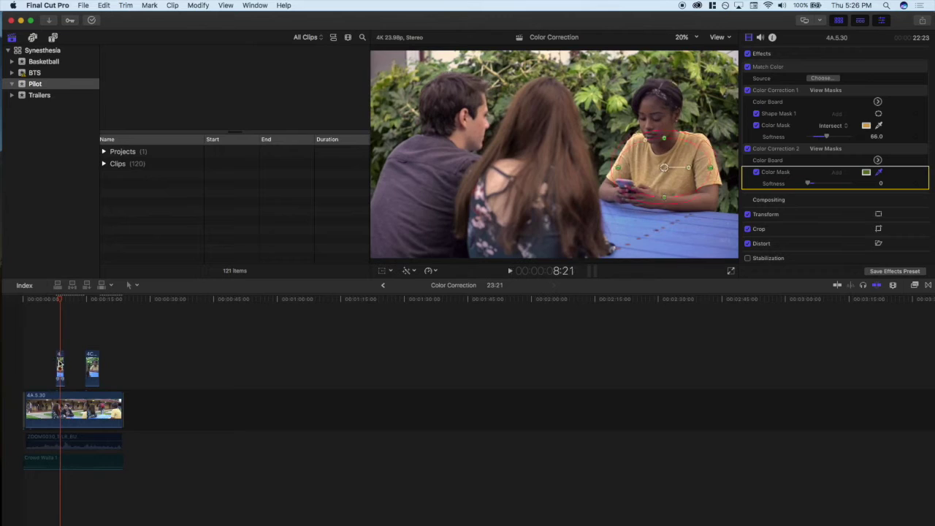
- Fine-tune the shirt's shape mask on the first connected clip and set Color Correction 1's global saturation to 15%
{"action": "left_click", "coordinate": [60, 363]}
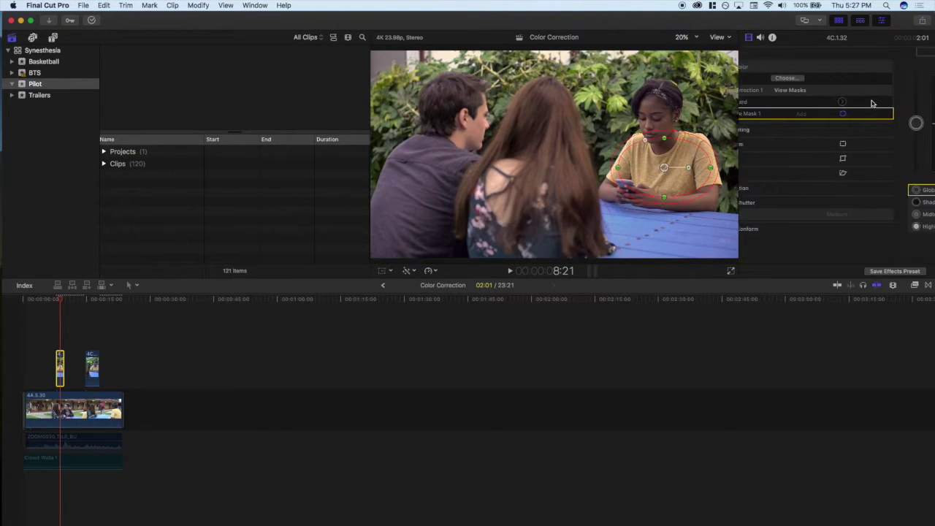
{"action": "left_click", "coordinate": [851, 102]}
{"action": "left_click_drag", "start_coordinate": [756, 128], "coordinate": [778, 126]}
{"action": "left_click_drag", "start_coordinate": [711, 168], "coordinate": [714, 168]}
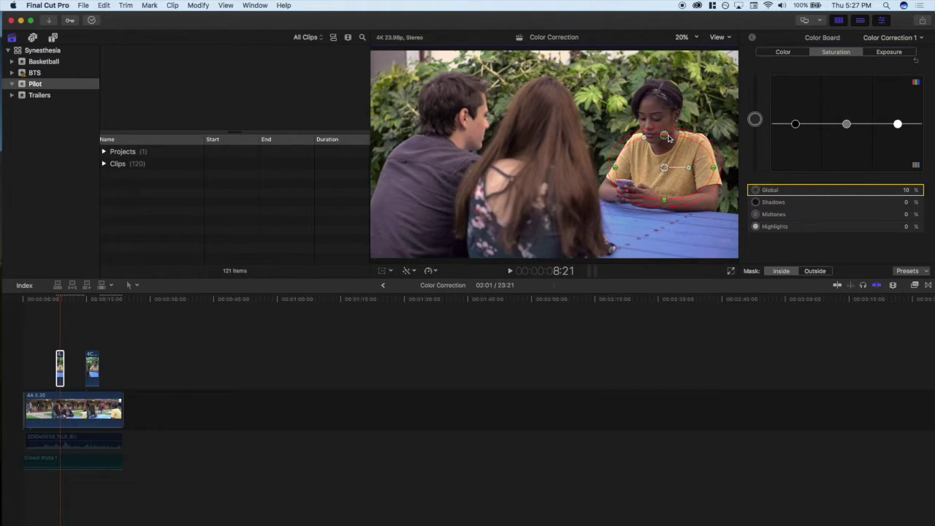
{"action": "left_click_drag", "start_coordinate": [756, 121], "coordinate": [755, 116]}
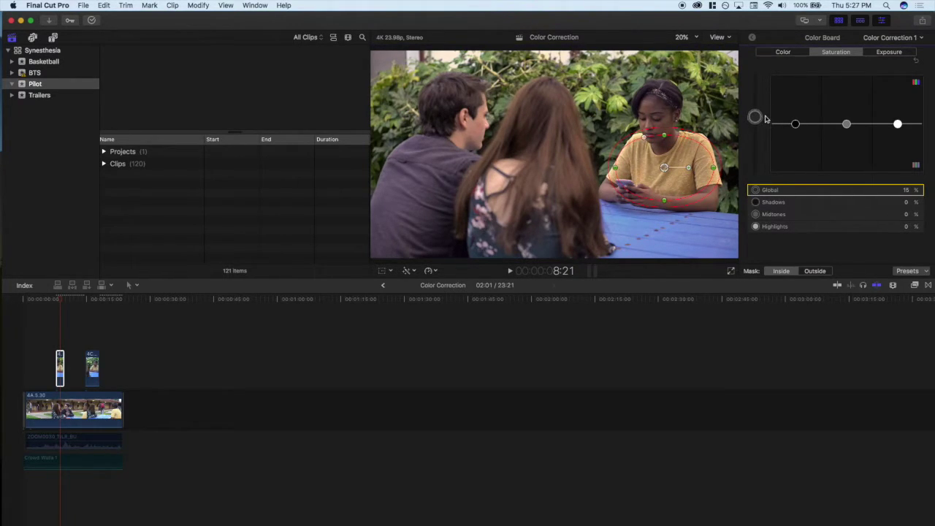
- Toggle Color Correction 1 on the first connected clip, leaving it off, and compare its shirt color with clip 4A.5.30
{"action": "left_click", "coordinate": [751, 38]}
{"action": "left_click", "coordinate": [747, 90]}
{"action": "left_click", "coordinate": [748, 90]}
{"action": "left_click", "coordinate": [747, 90]}
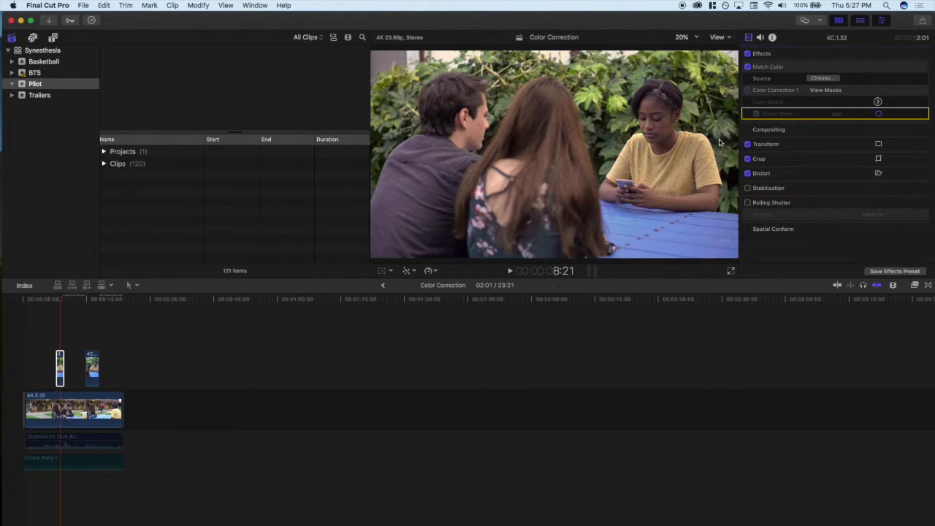
{"action": "left_click", "coordinate": [699, 318]}
{"action": "left_click", "coordinate": [73, 318]}
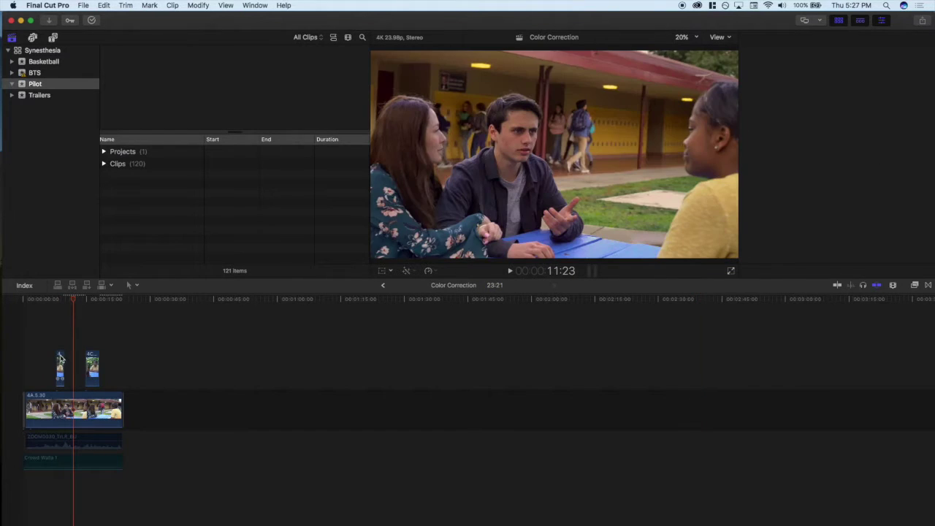
{"action": "left_click", "coordinate": [60, 360]}
{"action": "left_click", "coordinate": [60, 301]}
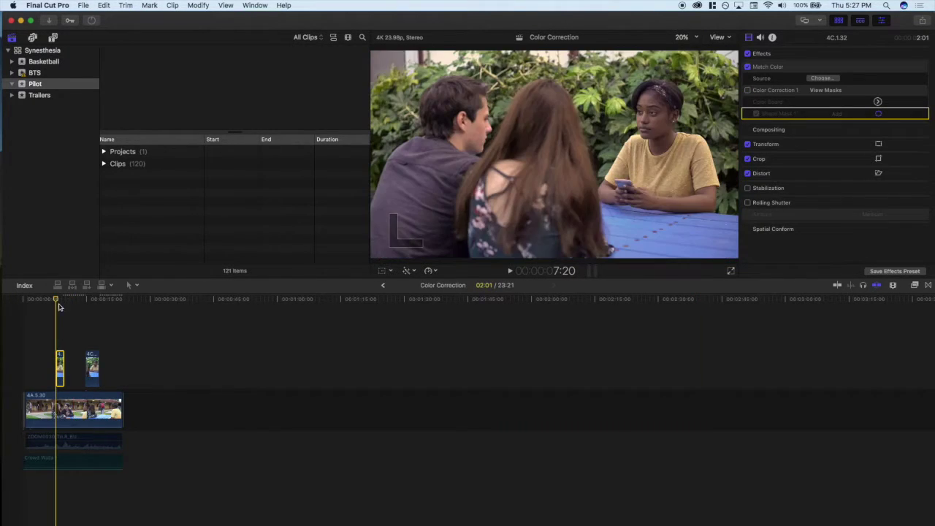
- Compare the first connected clip with Color Correction 1 off and on, leaving it enabled, and check it against clip 4A.5.30
{"action": "left_click", "coordinate": [869, 90]}
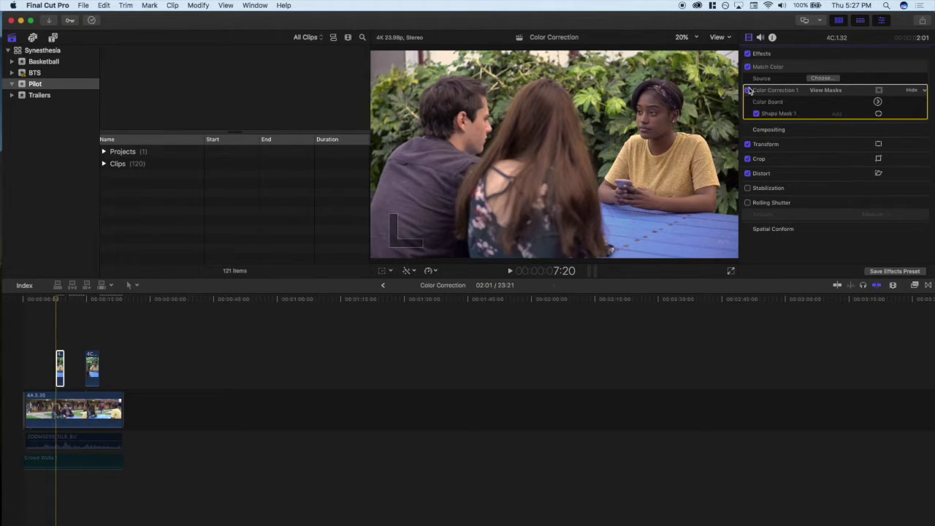
{"action": "left_click", "coordinate": [748, 90]}
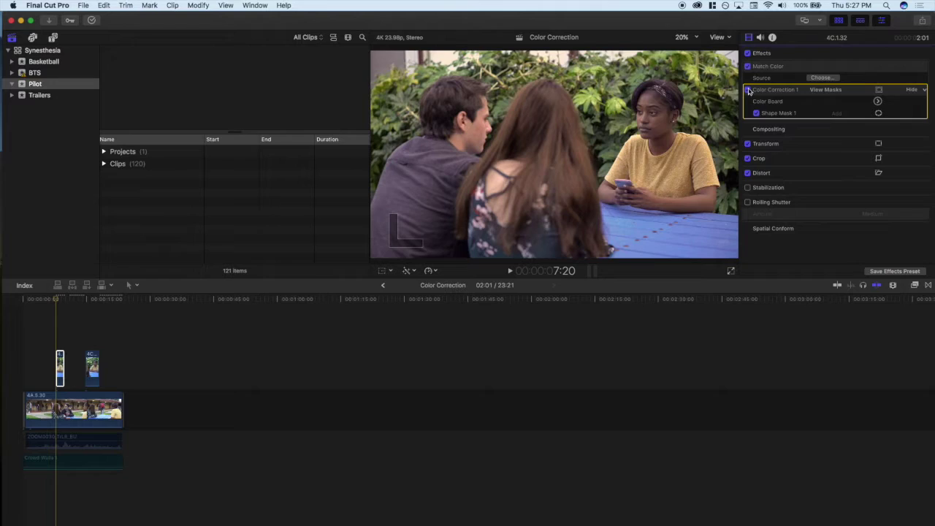
{"action": "left_click", "coordinate": [748, 90]}
{"action": "left_click", "coordinate": [748, 90]}
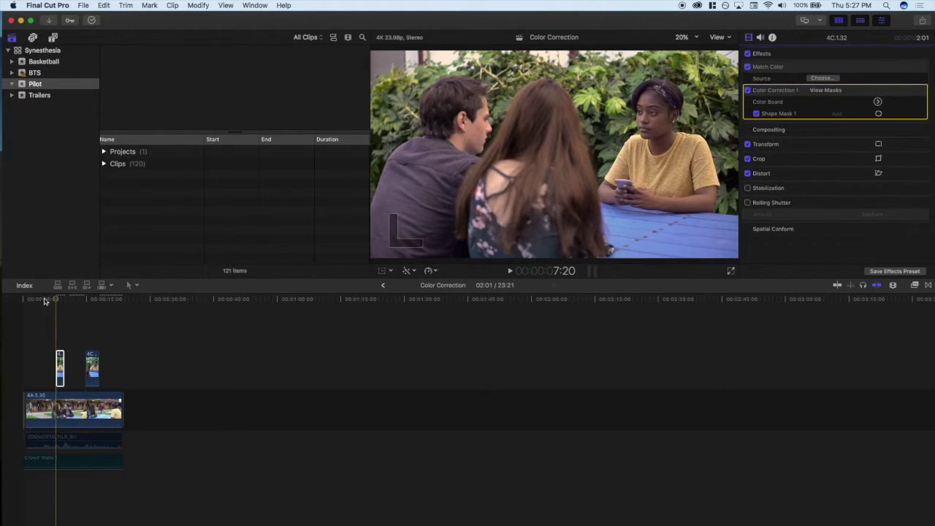
{"action": "left_click", "coordinate": [45, 324]}
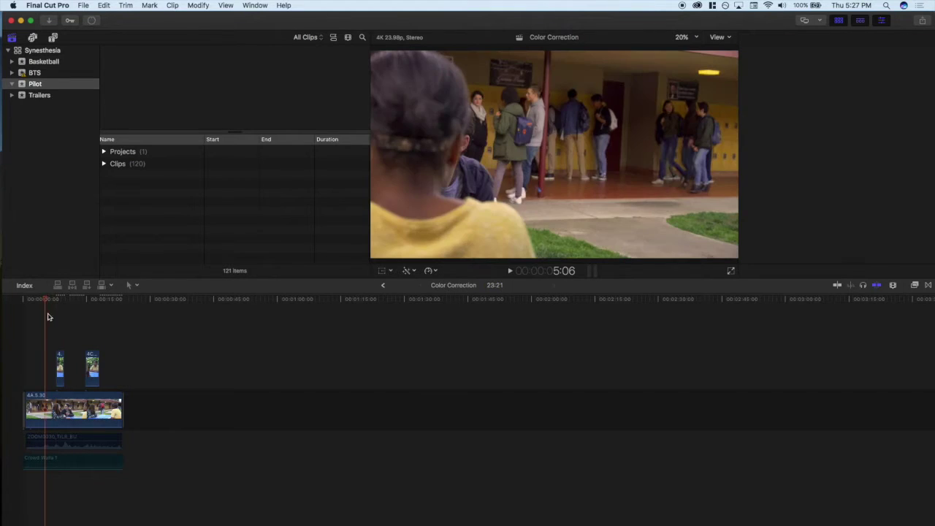
{"action": "left_click_drag", "start_coordinate": [46, 306], "coordinate": [58, 307]}
{"action": "left_click", "coordinate": [58, 371]}
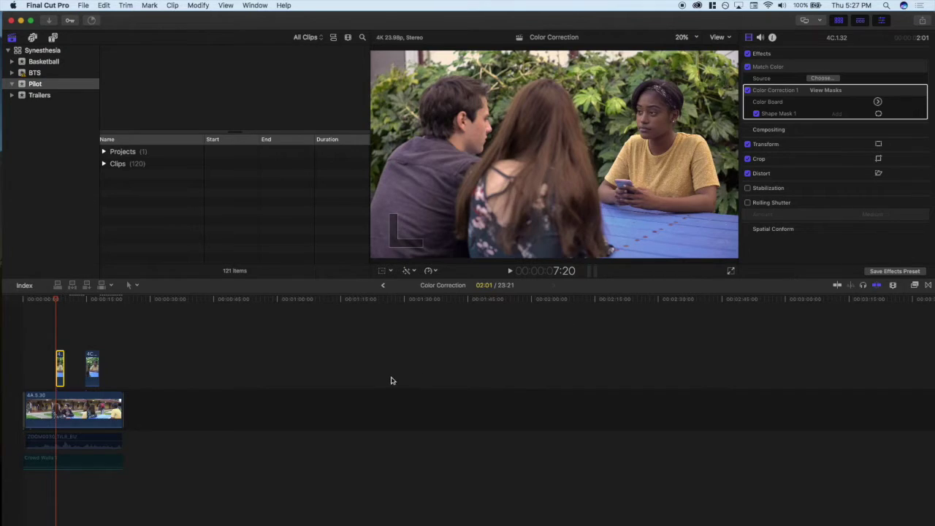
- Add a second Color Correction effect to the first connected clip, 4C.1.32
{"action": "left_click", "coordinate": [409, 271]}
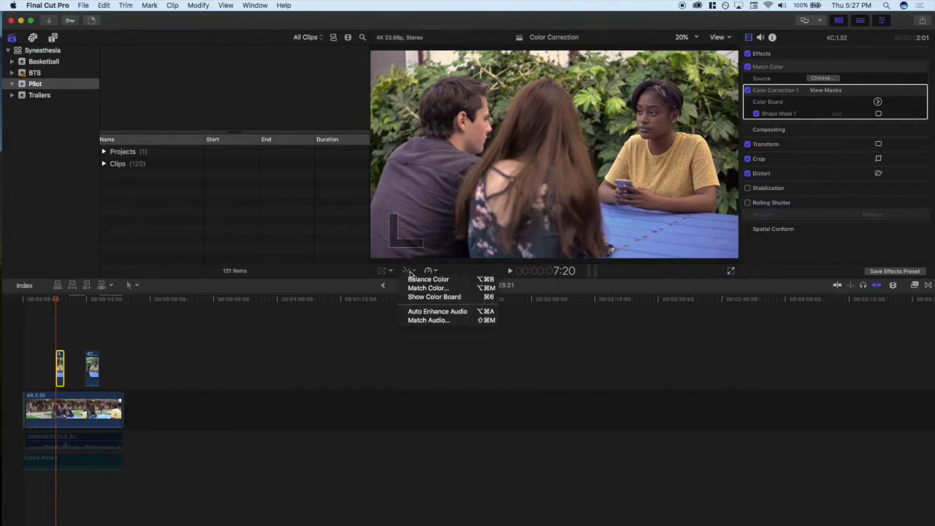
{"action": "left_click", "coordinate": [391, 310]}
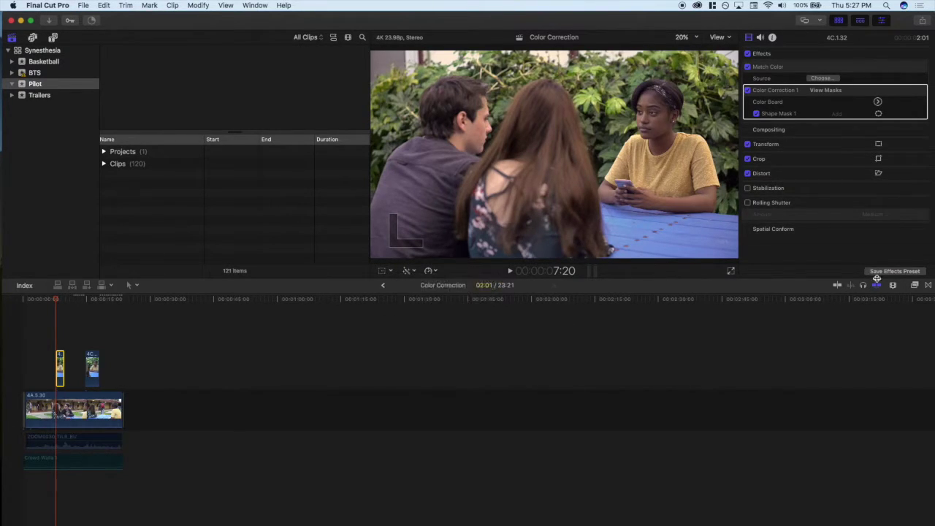
{"action": "left_click", "coordinate": [914, 286]}
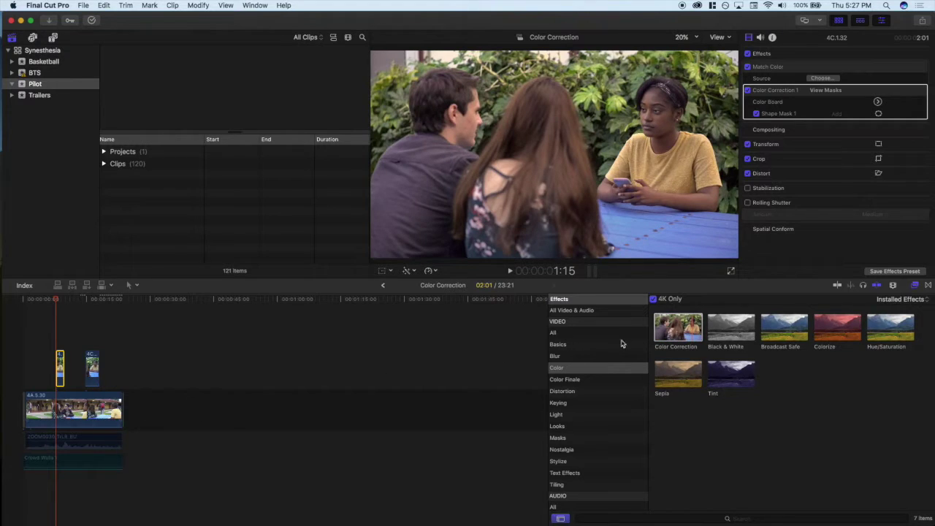
{"action": "left_click_drag", "start_coordinate": [679, 328], "coordinate": [60, 369]}
{"action": "left_click", "coordinate": [915, 285]}
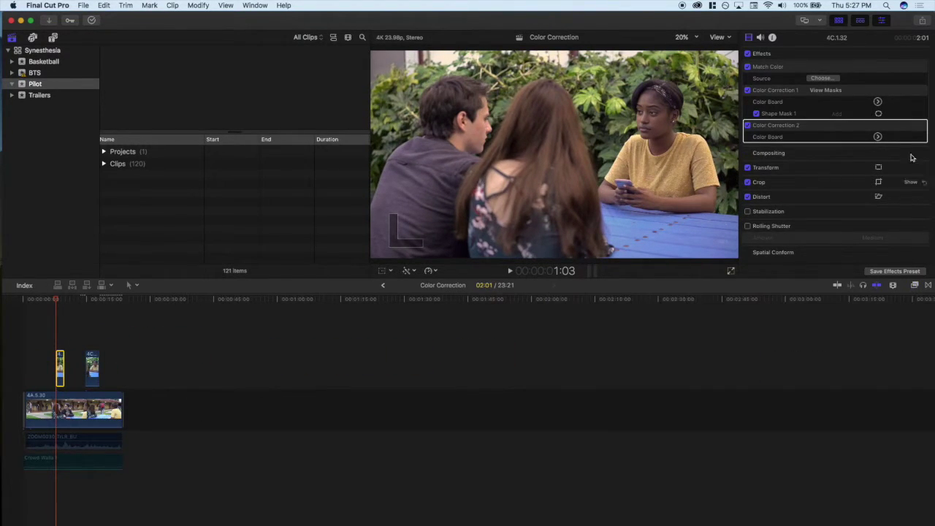
- Add a color mask to Color Correction 2, sampled from the man's face, with softness 0
{"action": "left_click", "coordinate": [878, 126]}
{"action": "left_click", "coordinate": [842, 140]}
{"action": "left_click_drag", "start_coordinate": [474, 133], "coordinate": [478, 144]}
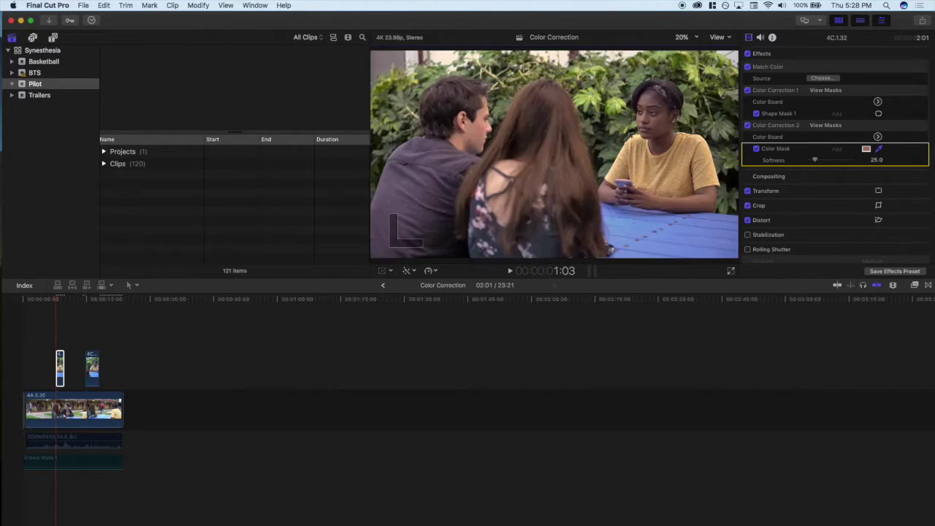
{"action": "left_click_drag", "start_coordinate": [817, 161], "coordinate": [802, 164]}
- Refine the color mask by sampling the man's face again while checking the result in the mask view
{"action": "left_click", "coordinate": [827, 126]}
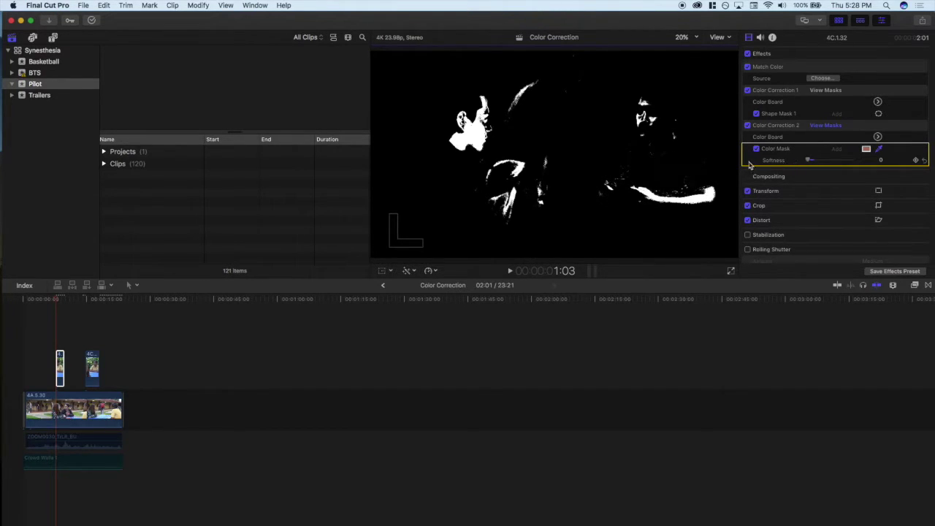
{"action": "mouse_move", "coordinate": [479, 129]}
{"action": "left_mouse_down"}
{"action": "mouse_move", "coordinate": [479, 145]}
{"action": "mouse_move", "coordinate": [482, 127]}
{"action": "left_mouse_up"}
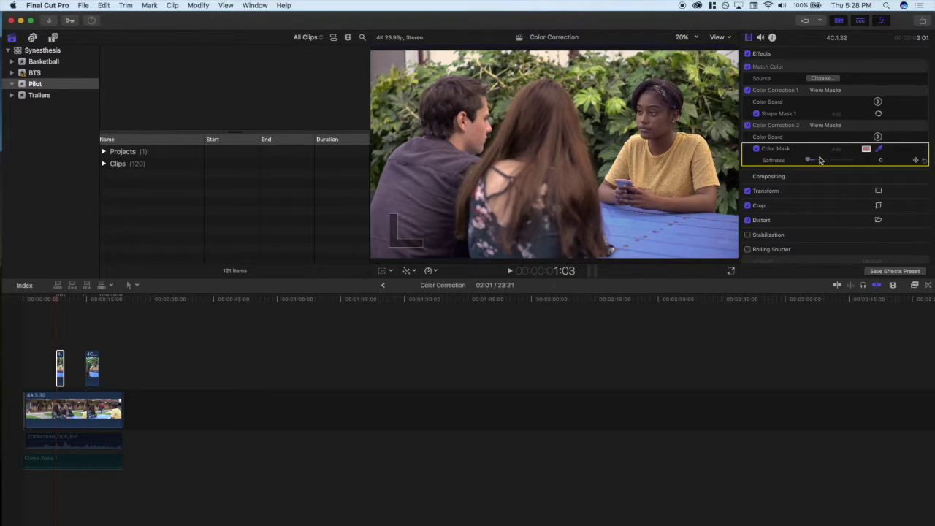
{"action": "left_click", "coordinate": [829, 127]}
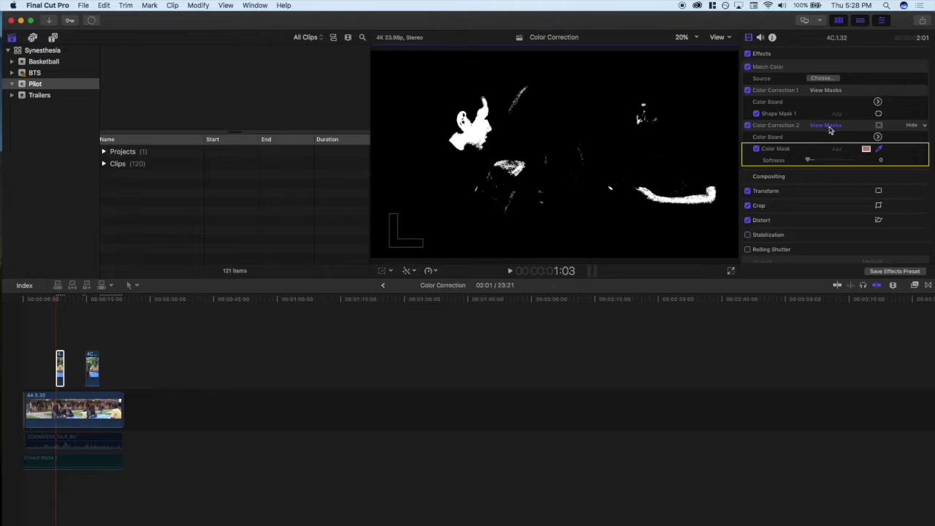
- Add a shape mask to Color Correction 2 and fit it around the man's face to isolate his skin
{"action": "left_click", "coordinate": [879, 125]}
{"action": "left_click", "coordinate": [851, 128]}
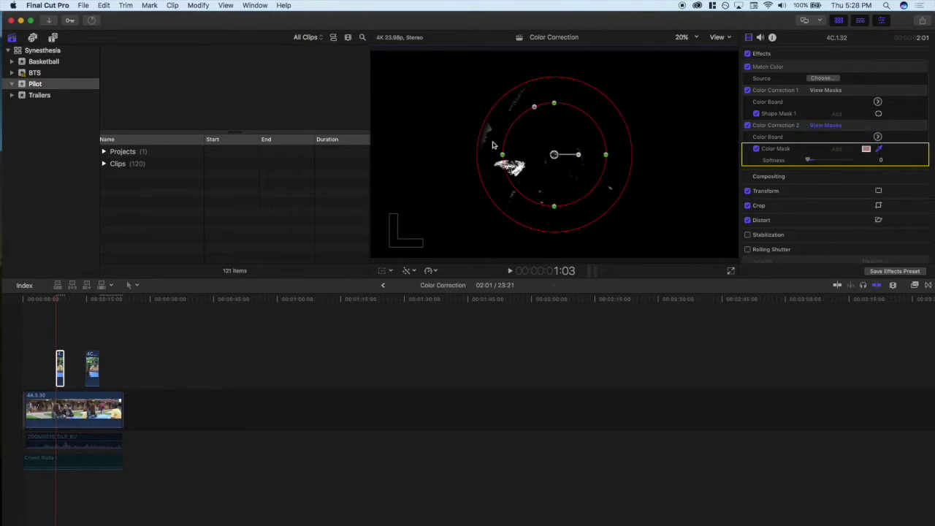
{"action": "left_click_drag", "start_coordinate": [555, 155], "coordinate": [507, 132]}
{"action": "left_click_drag", "start_coordinate": [484, 183], "coordinate": [475, 128]}
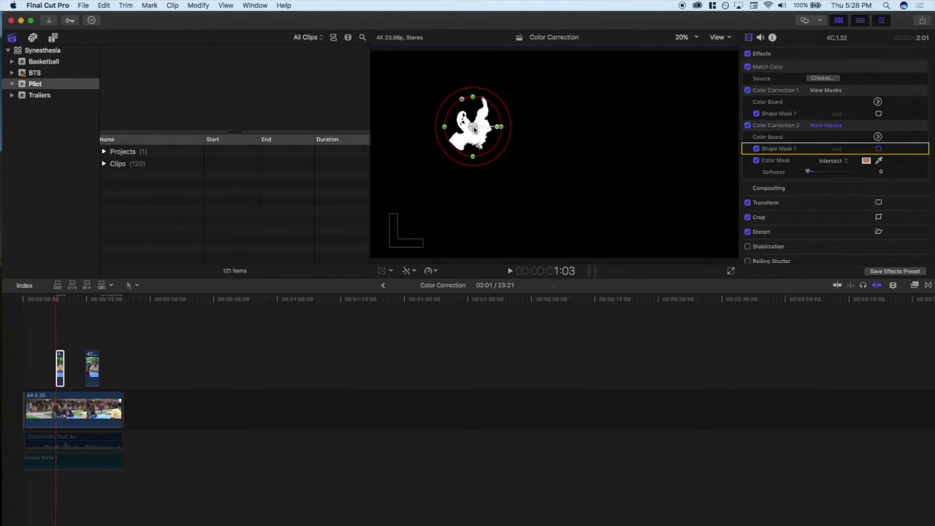
- Inspect Color Correction 2's mask with the color and shape masks each off and on, leaving both enabled and the mask view off
{"action": "left_click", "coordinate": [844, 129]}
{"action": "left_click", "coordinate": [831, 129]}
{"action": "left_click", "coordinate": [831, 128]}
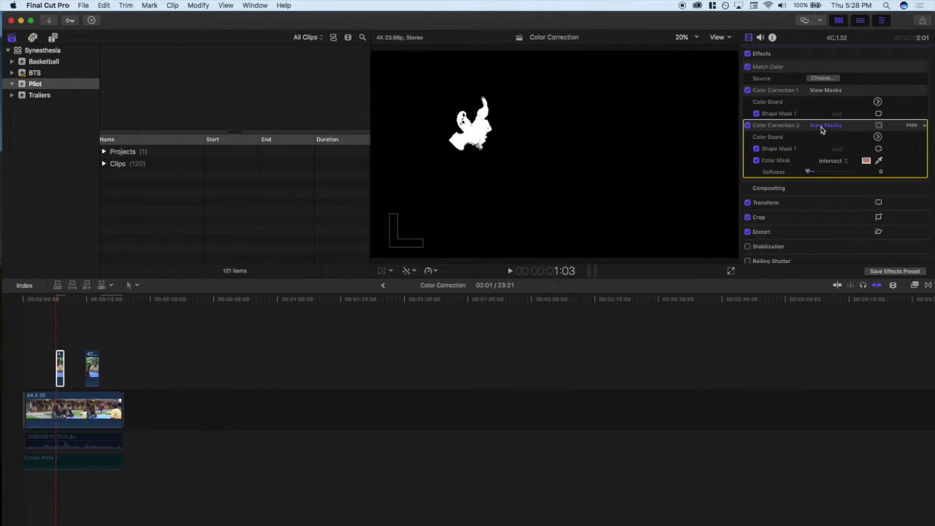
{"action": "left_click", "coordinate": [757, 160]}
{"action": "left_click", "coordinate": [757, 161]}
{"action": "left_click", "coordinate": [757, 161]}
{"action": "left_click", "coordinate": [756, 148]}
{"action": "left_click", "coordinate": [756, 148]}
{"action": "left_click", "coordinate": [757, 148]}
{"action": "left_click", "coordinate": [756, 148]}
{"action": "left_click", "coordinate": [830, 126]}
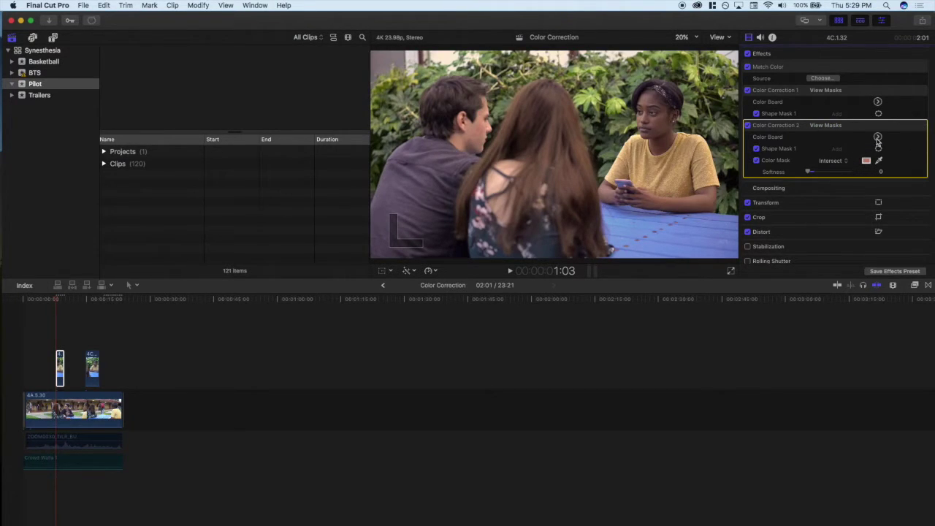
- Lower the Global saturation of Color Correction 2 to -13% and play the cut from 4A.5.30 to check it
{"action": "left_click", "coordinate": [878, 136]}
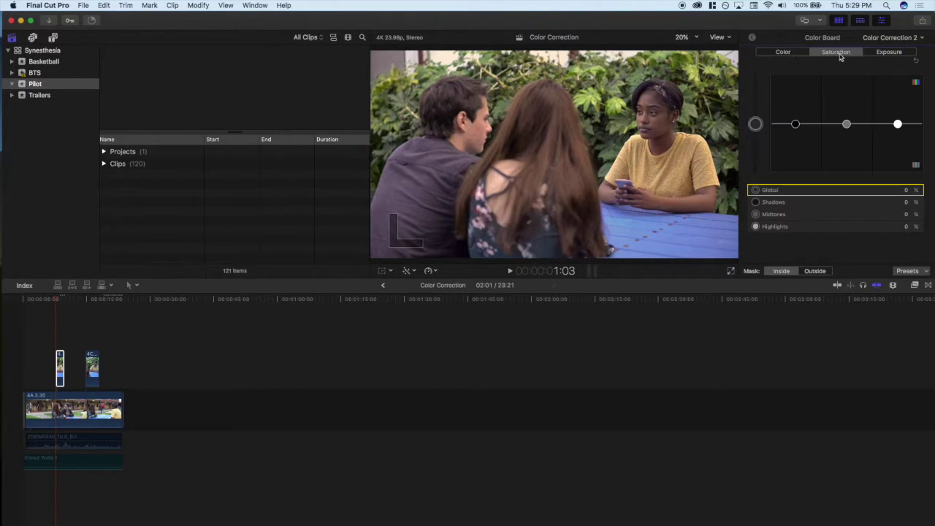
{"action": "left_click_drag", "start_coordinate": [757, 123], "coordinate": [794, 125]}
{"action": "left_click", "coordinate": [53, 350]}
{"action": "key", "text": "space"}
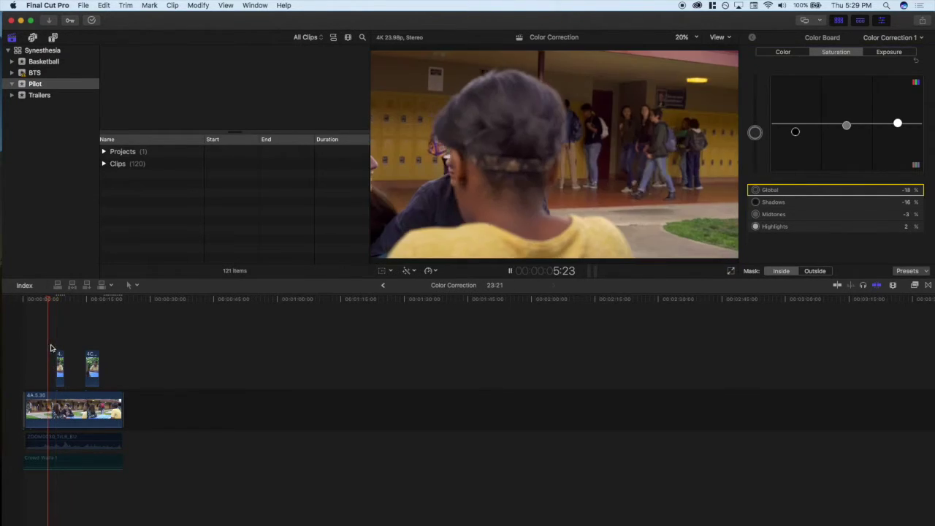
{"action": "key", "text": "space"}
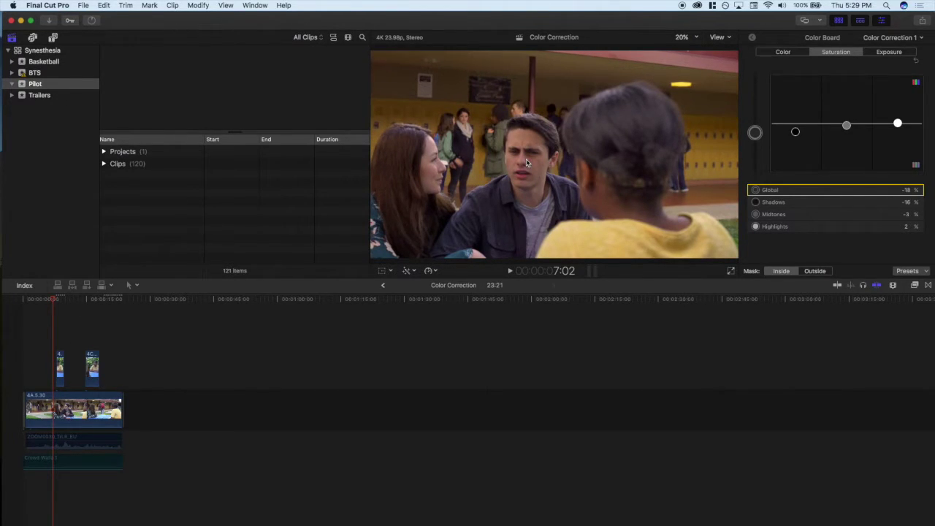
- Zoom the viewer to 75% and compare the man's skin tone between 4A.5.30 and the first 4C.1.32 clip
{"action": "left_click", "coordinate": [720, 37]}
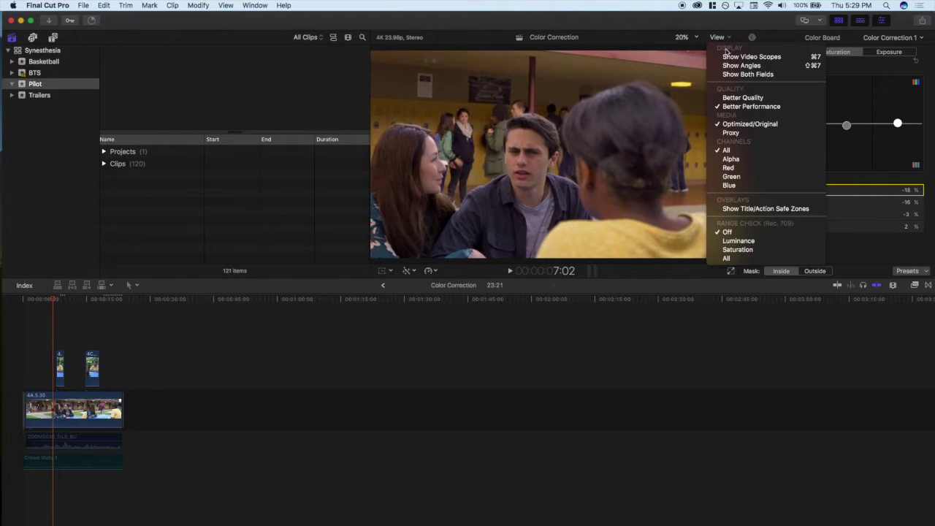
{"action": "left_click", "coordinate": [684, 37]}
{"action": "left_click", "coordinate": [690, 100]}
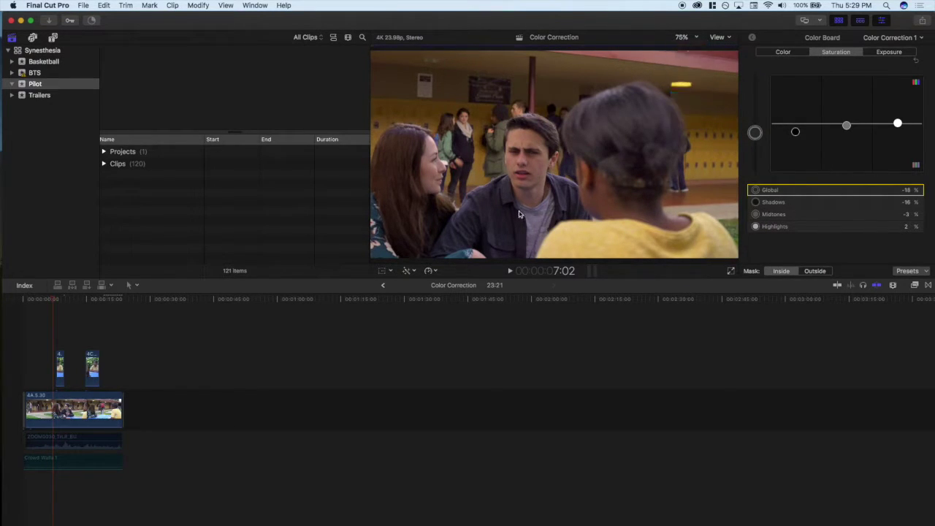
{"action": "left_click_drag", "start_coordinate": [719, 156], "coordinate": [716, 156]}
{"action": "left_click_drag", "start_coordinate": [54, 301], "coordinate": [65, 302]}
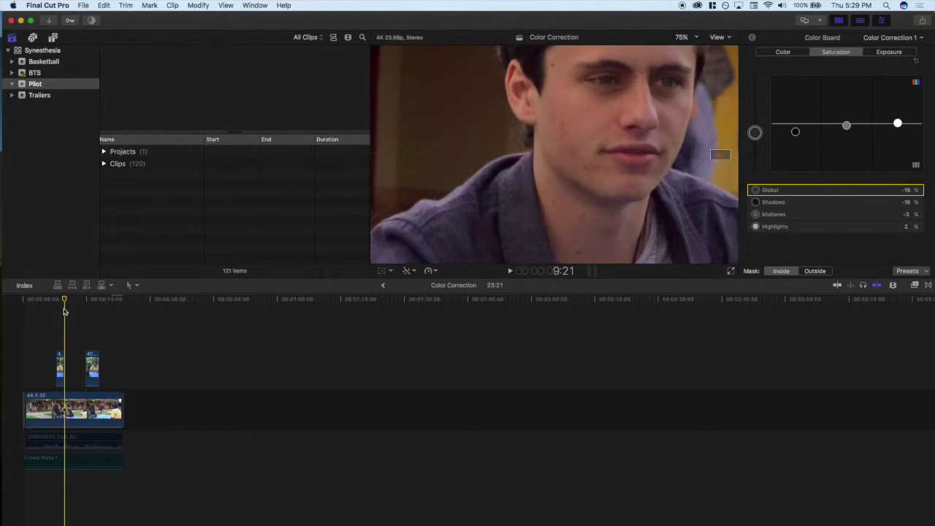
{"action": "left_click", "coordinate": [60, 366]}
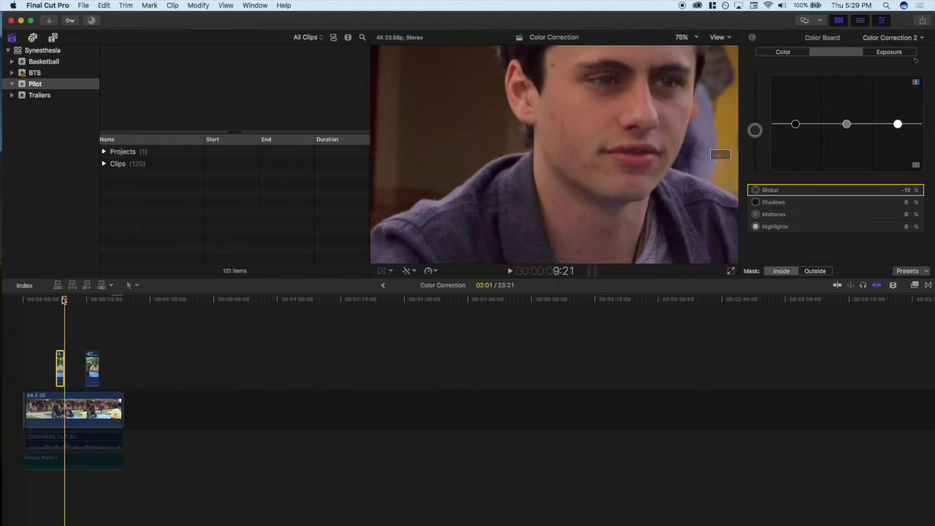
{"action": "left_click_drag", "start_coordinate": [64, 300], "coordinate": [58, 302]}
- Fit the whole frame in the viewer and set the Global saturation of Color Correction 2 to -8%
{"action": "left_click", "coordinate": [683, 37]}
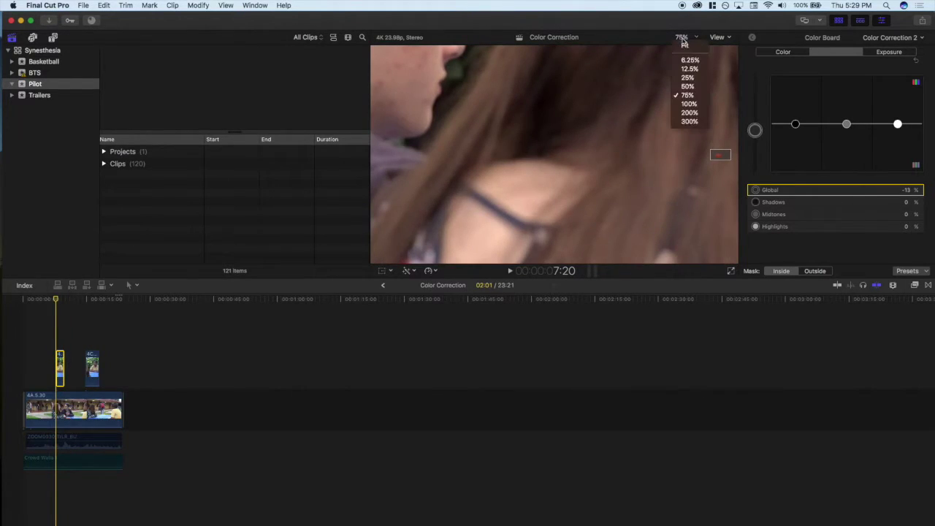
{"action": "left_click", "coordinate": [689, 45]}
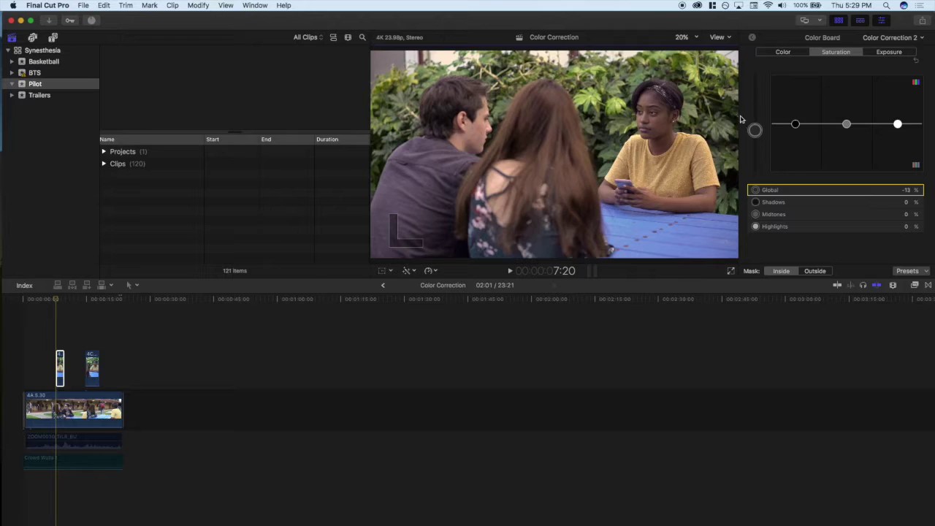
{"action": "left_click_drag", "start_coordinate": [755, 130], "coordinate": [778, 131]}
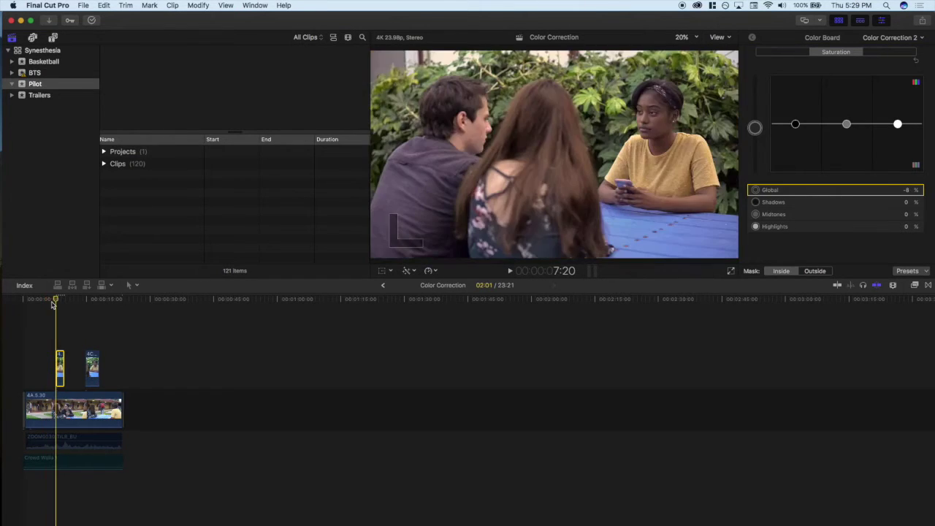
- Add a third Color Correction effect to clip 4A.5.30 with the playhead at 11:09, where the man faces the woman
{"action": "mouse_move", "coordinate": [58, 305]}
{"action": "left_mouse_down"}
{"action": "mouse_move", "coordinate": [89, 307]}
{"action": "mouse_move", "coordinate": [58, 314]}
{"action": "mouse_move", "coordinate": [71, 314]}
{"action": "left_mouse_up"}
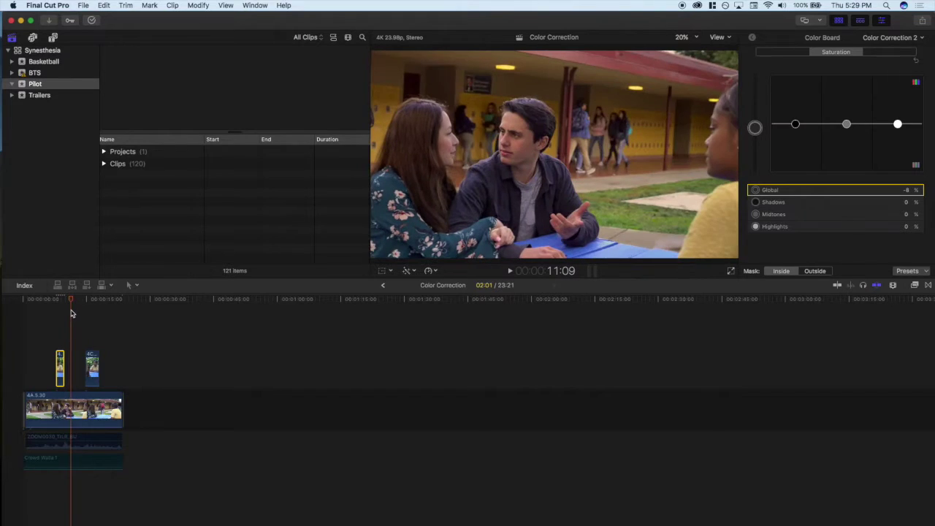
{"action": "left_click", "coordinate": [65, 414]}
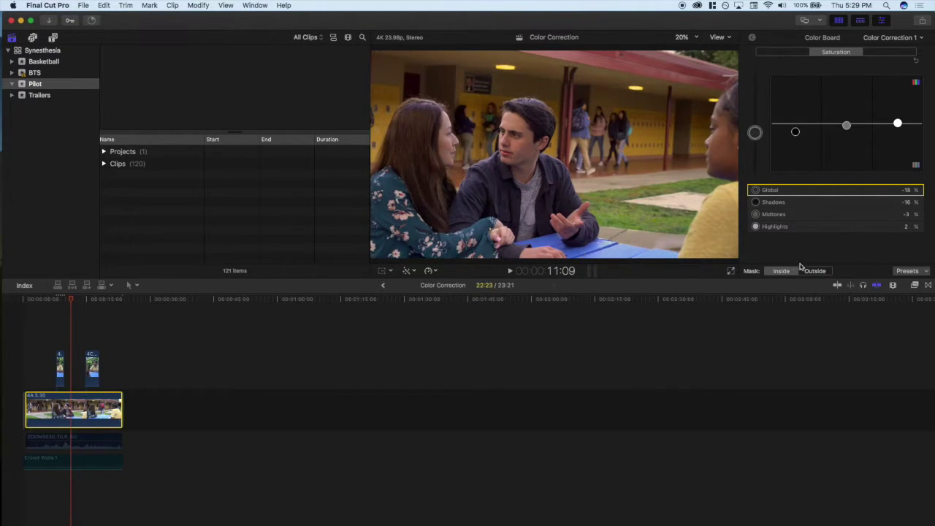
{"action": "left_click", "coordinate": [914, 285]}
{"action": "left_click_drag", "start_coordinate": [683, 331], "coordinate": [62, 409]}
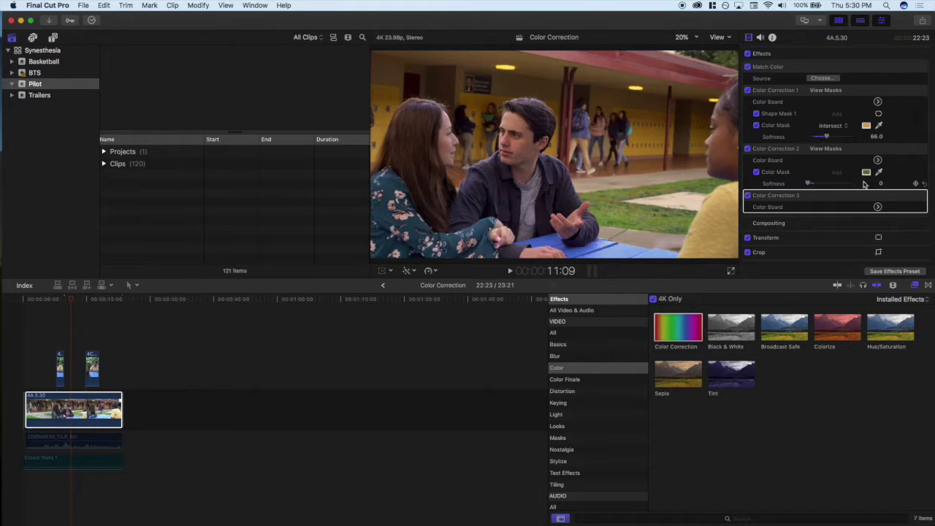
- Add a color mask to Color Correction 3 sampled from the man's face, set its softness to 0, and show the mask view
{"action": "left_click", "coordinate": [881, 196]}
{"action": "key", "text": "Escape"}
{"action": "left_click_drag", "start_coordinate": [526, 144], "coordinate": [544, 122]}
{"action": "left_click_drag", "start_coordinate": [812, 231], "coordinate": [803, 231]}
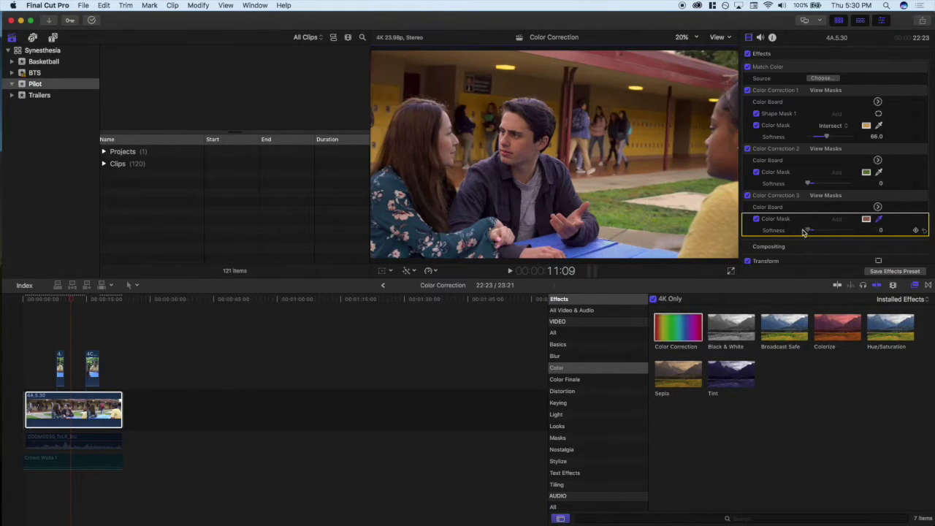
{"action": "left_click", "coordinate": [825, 196]}
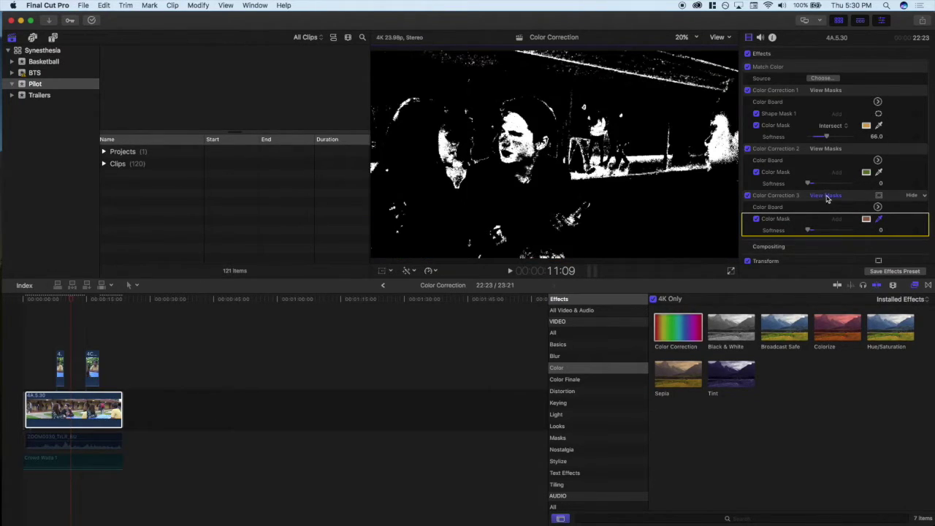
- Add a shape mask to Color Correction 3, fit it around the man's face, and turn off the mask view
{"action": "left_click", "coordinate": [878, 195]}
{"action": "left_click", "coordinate": [561, 181]}
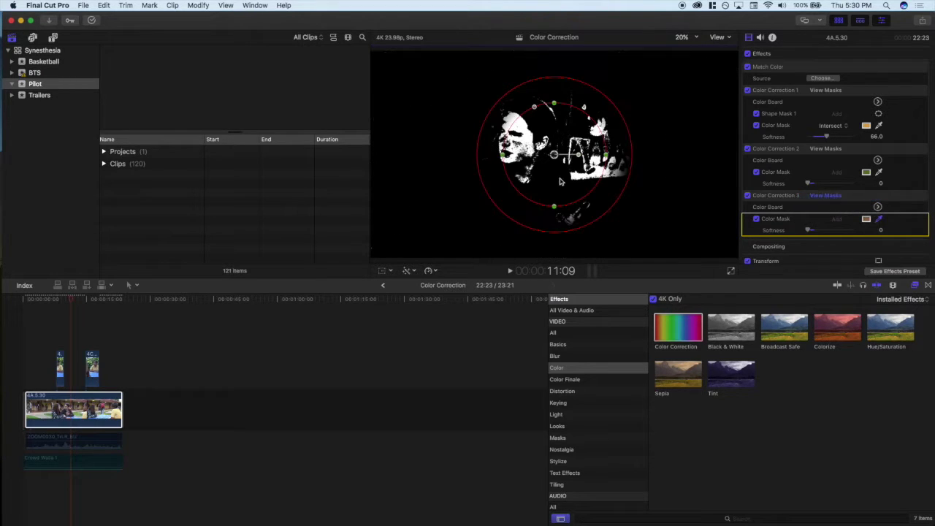
{"action": "mouse_move", "coordinate": [562, 134]}
{"action": "left_mouse_down"}
{"action": "mouse_move", "coordinate": [516, 108]}
{"action": "mouse_move", "coordinate": [547, 140]}
{"action": "left_mouse_up"}
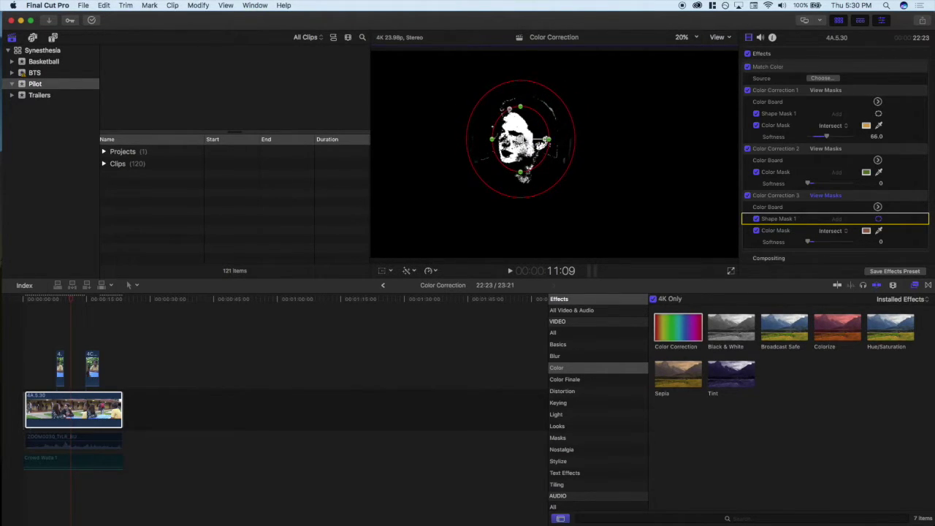
{"action": "left_click_drag", "start_coordinate": [521, 110], "coordinate": [521, 138]}
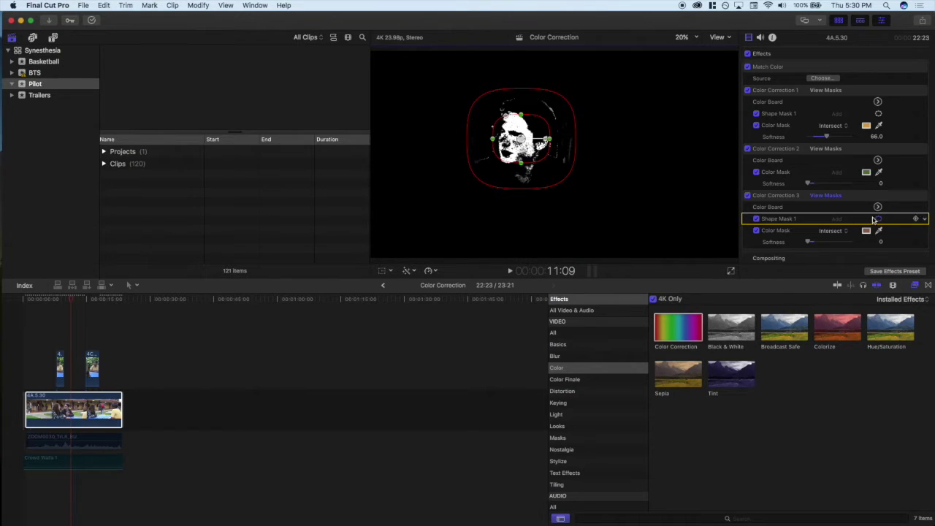
{"action": "left_click", "coordinate": [825, 195]}
- Set the Global saturation of Color Correction 3 to -22% and return to the clip's effect list
{"action": "left_click", "coordinate": [877, 207]}
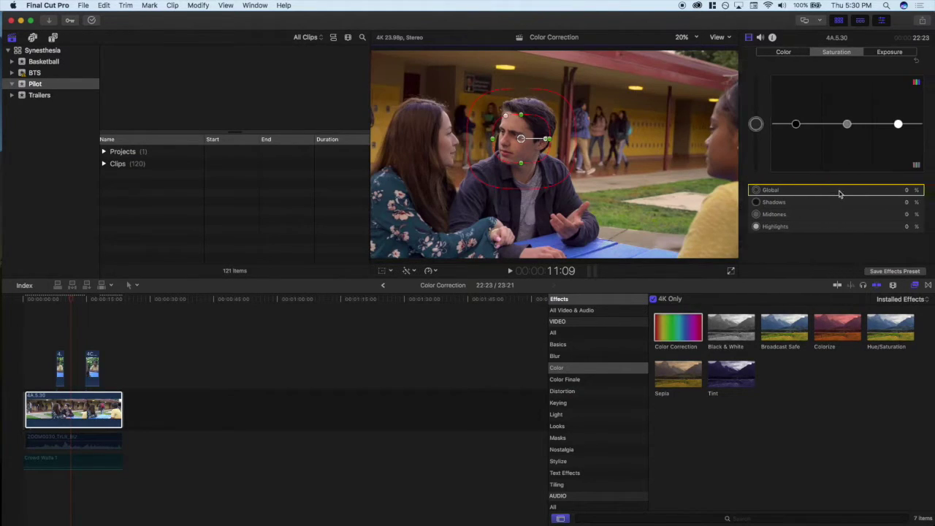
{"action": "left_click_drag", "start_coordinate": [755, 124], "coordinate": [761, 137]}
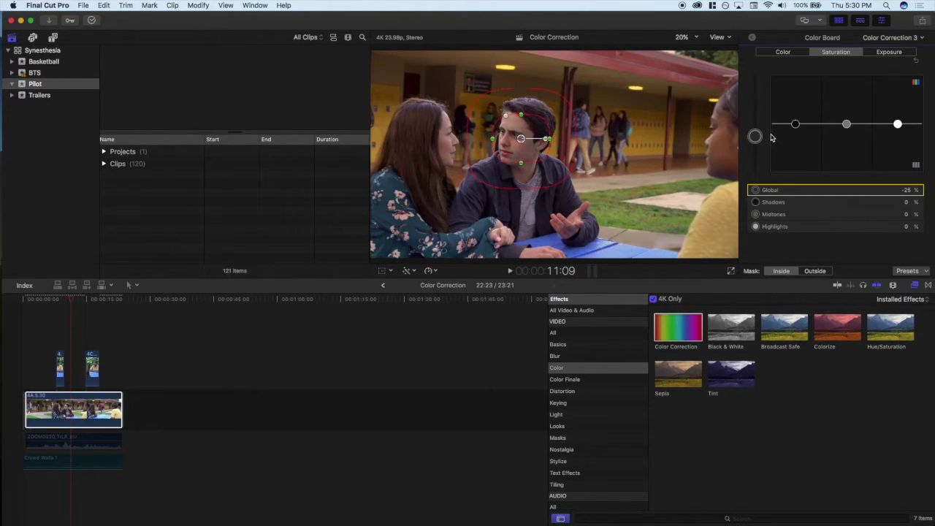
{"action": "left_click_drag", "start_coordinate": [772, 138], "coordinate": [774, 135]}
{"action": "key", "text": "super+6"}
{"action": "left_click", "coordinate": [880, 149]}
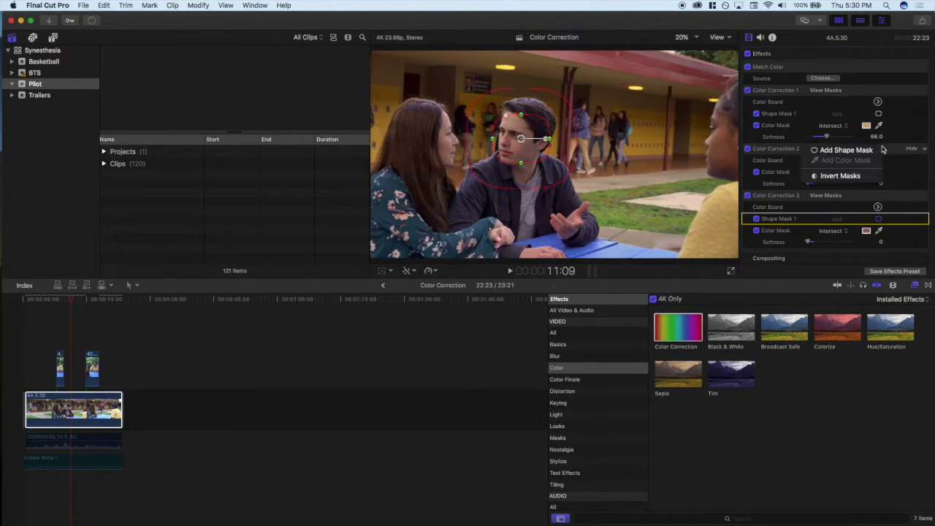
{"action": "left_click", "coordinate": [892, 149]}
{"action": "left_click", "coordinate": [892, 152]}
{"action": "left_click", "coordinate": [892, 157]}
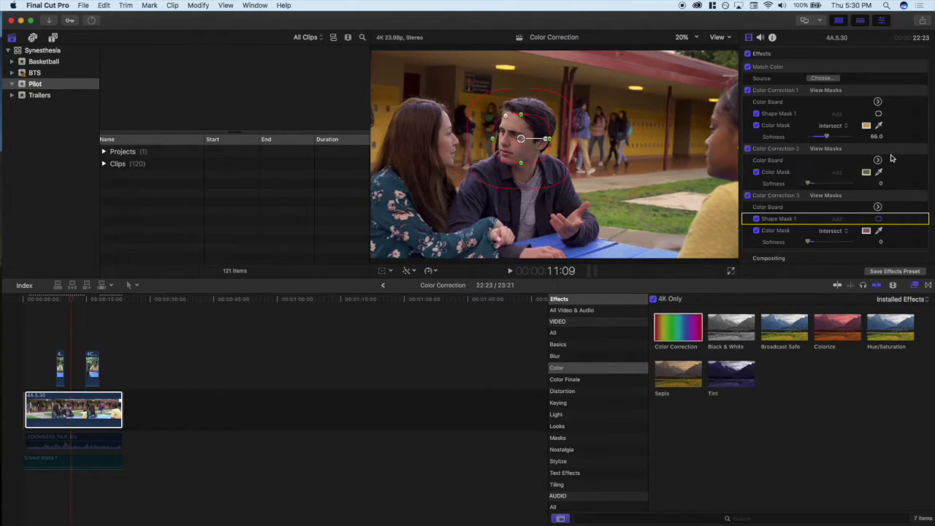
{"action": "left_click", "coordinate": [877, 161]}
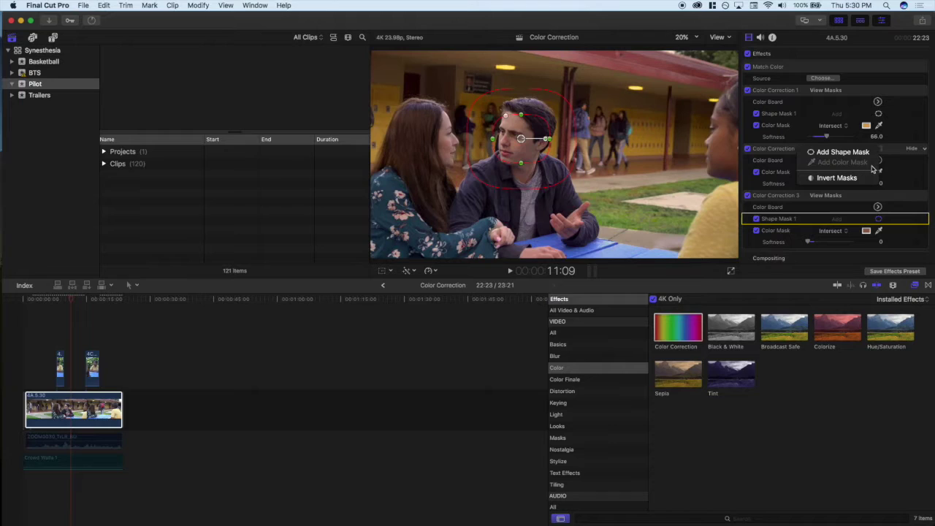
- Add a second shape mask to Color Correction 3 and resize, rotate and position it around the man's raised hand
{"action": "left_click", "coordinate": [881, 196]}
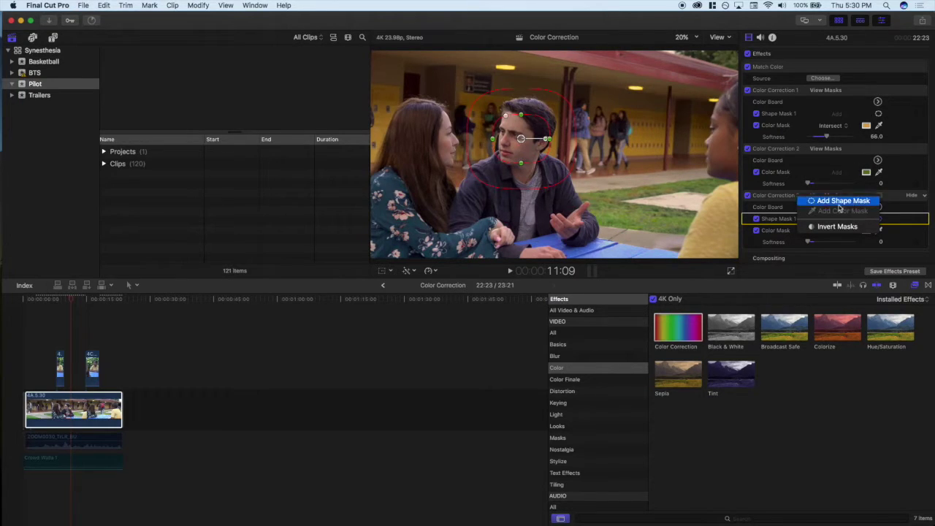
{"action": "left_click", "coordinate": [844, 202]}
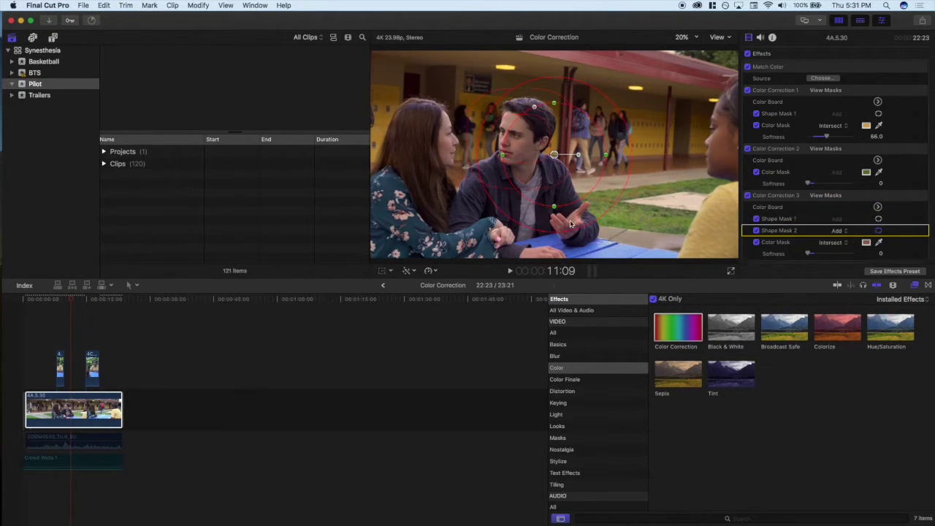
{"action": "left_click_drag", "start_coordinate": [555, 156], "coordinate": [598, 225]}
{"action": "left_click_drag", "start_coordinate": [567, 173], "coordinate": [596, 218]}
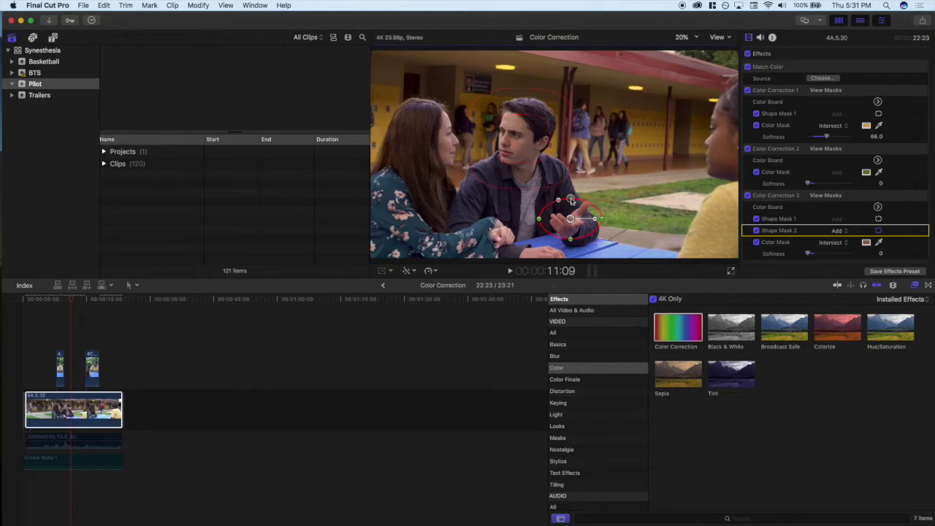
{"action": "left_click_drag", "start_coordinate": [603, 222], "coordinate": [552, 198]}
{"action": "left_click_drag", "start_coordinate": [572, 241], "coordinate": [570, 220]}
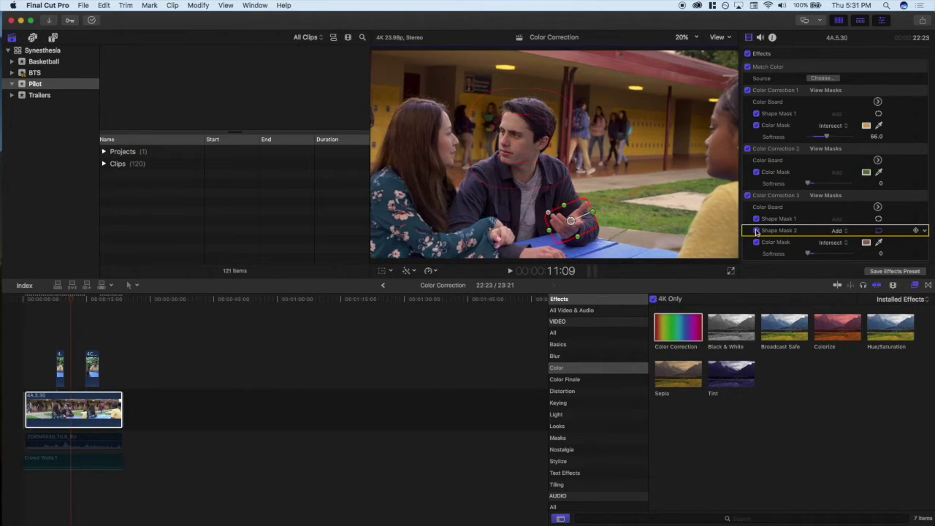
- Fine-tune the Global saturation of Color Correction 3 for the masked face and hand
{"action": "left_click", "coordinate": [877, 208]}
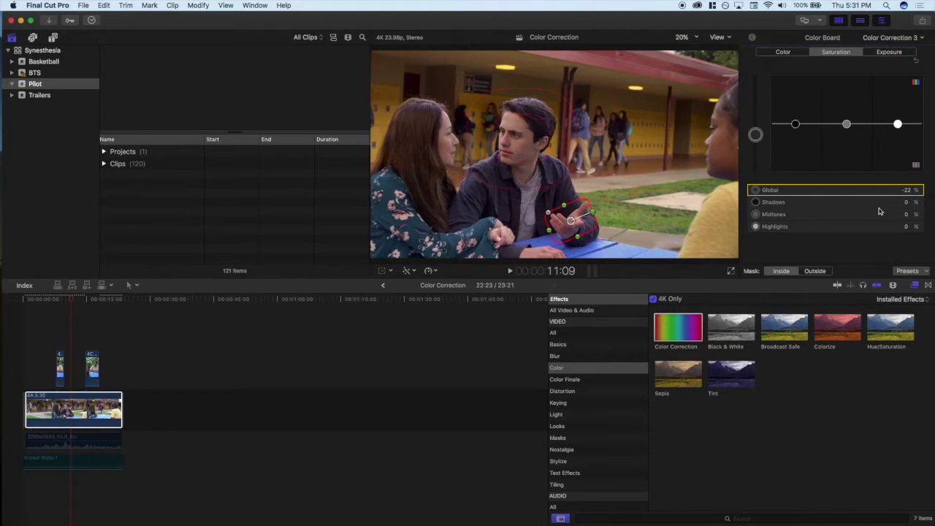
{"action": "mouse_move", "coordinate": [758, 140]}
{"action": "left_mouse_down"}
{"action": "mouse_move", "coordinate": [758, 123]}
{"action": "mouse_move", "coordinate": [758, 179]}
{"action": "mouse_move", "coordinate": [764, 135]}
{"action": "left_mouse_up"}
{"action": "left_click_drag", "start_coordinate": [764, 135], "coordinate": [764, 133]}
- Play the sequence from just before the first 4C.1.32 clip to review the skin tones across the cuts
{"action": "left_click", "coordinate": [52, 314]}
{"action": "key", "text": "space"}
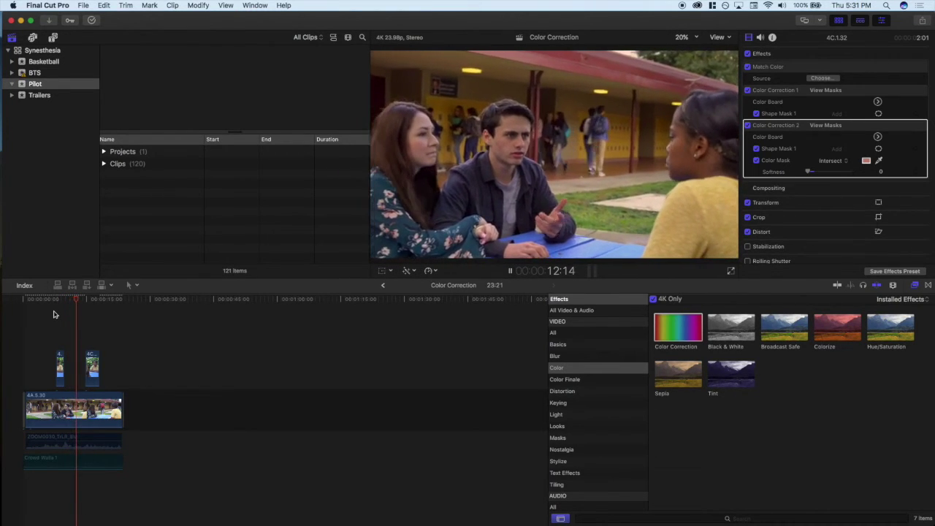
{"action": "key", "text": "space"}
- Park on the first 4C.1.32 clip, select it and toggle all its effects off and on to compare
{"action": "left_click", "coordinate": [61, 368]}
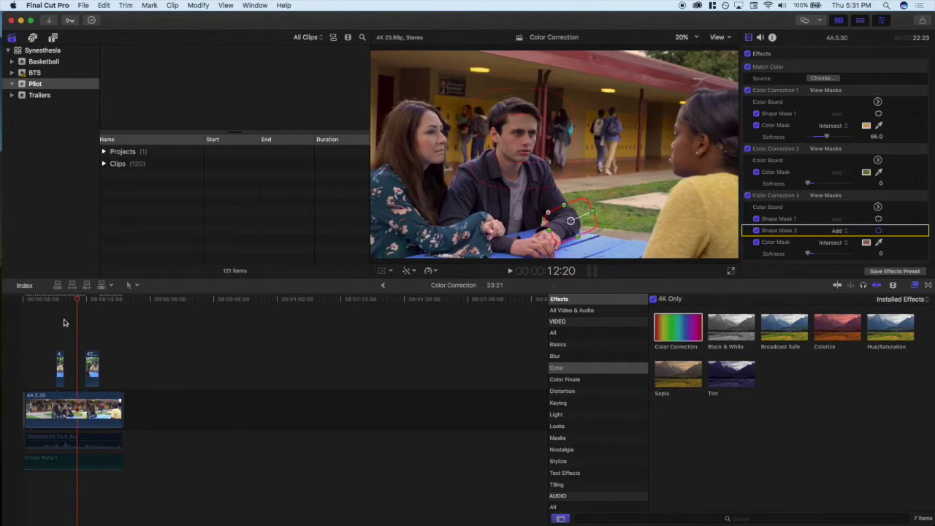
{"action": "left_click", "coordinate": [59, 301]}
{"action": "left_click", "coordinate": [59, 380]}
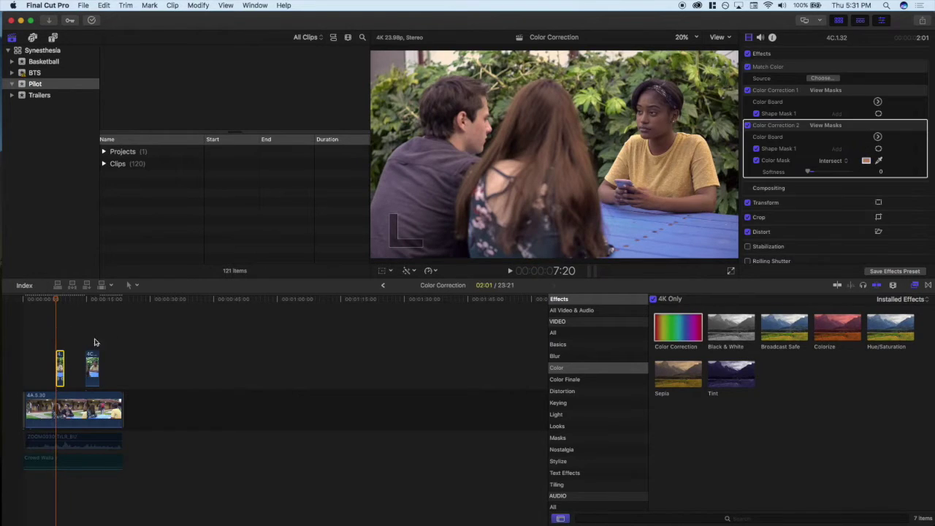
{"action": "left_click", "coordinate": [748, 54]}
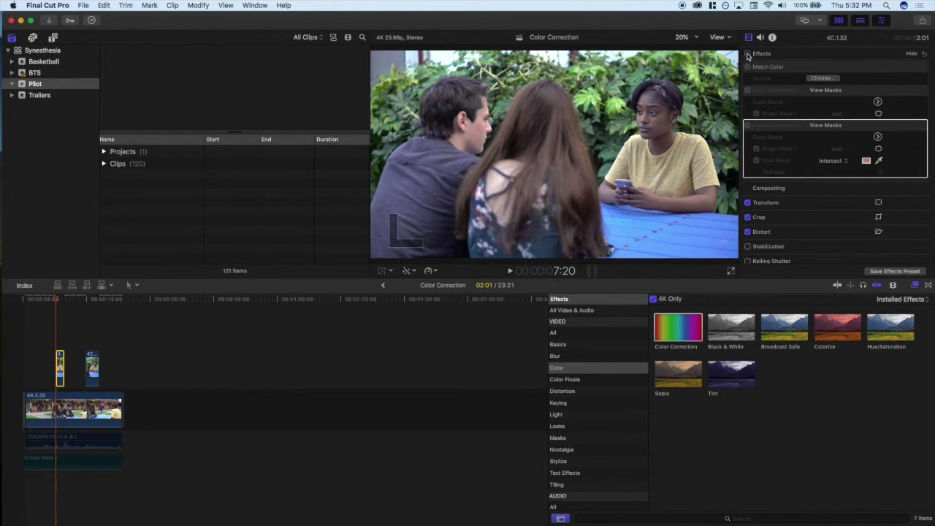
{"action": "left_click", "coordinate": [747, 54]}
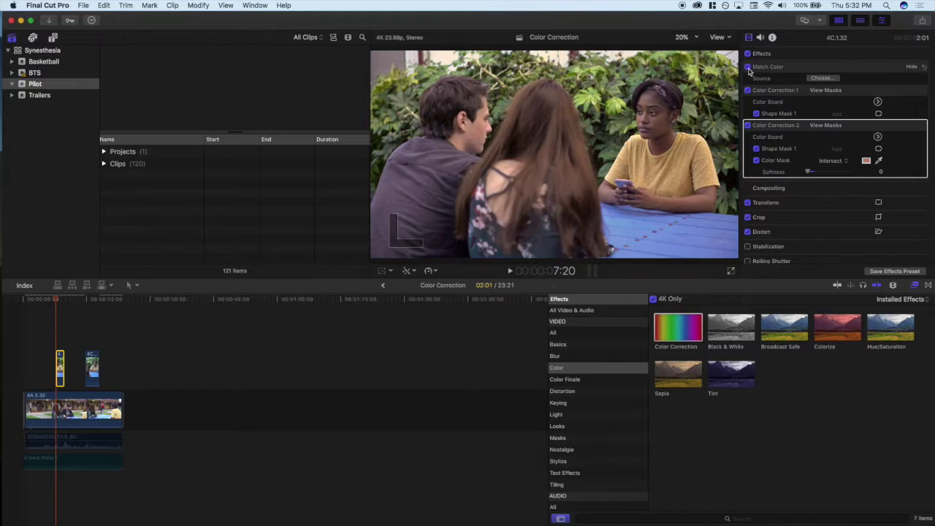
- Toggle Color Correction 1 and Color Correction 2 of the first 4C.1.32 clip off and on to compare each one's effect
{"action": "left_click", "coordinate": [747, 89]}
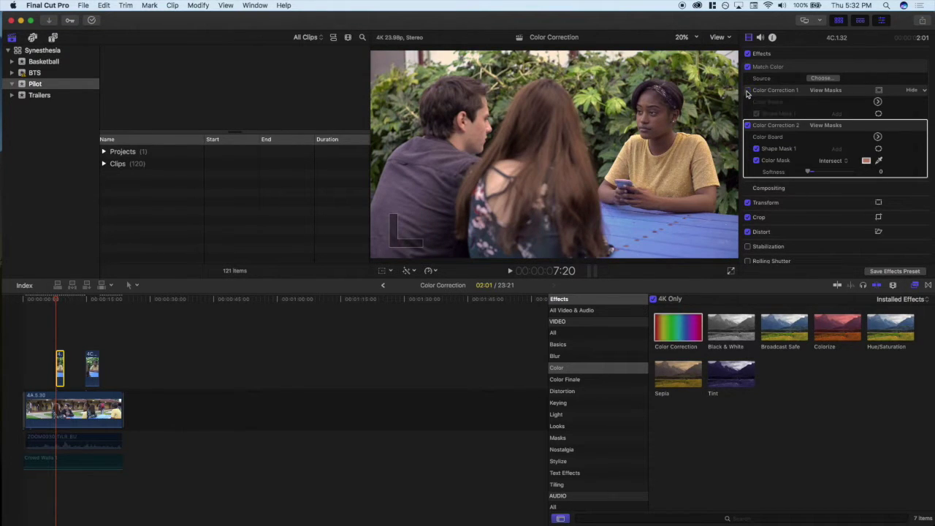
{"action": "left_click", "coordinate": [748, 125]}
{"action": "left_click", "coordinate": [748, 91]}
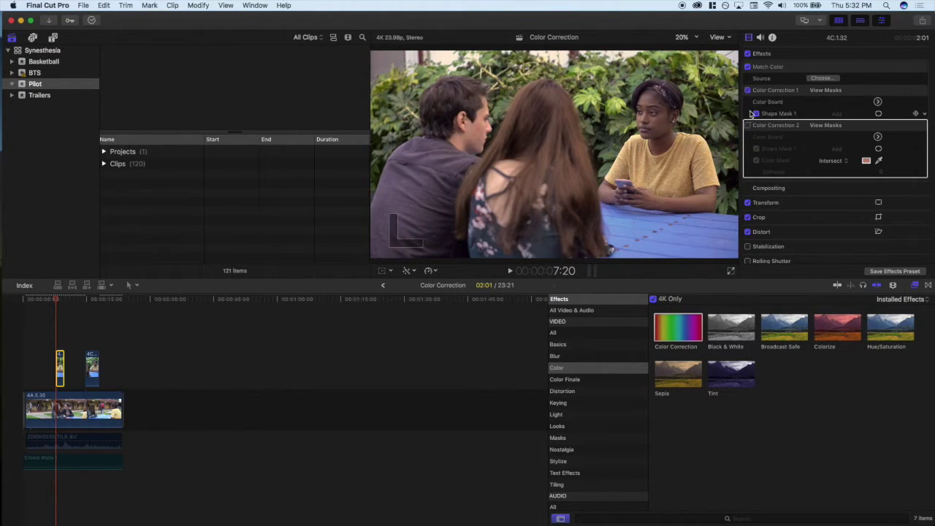
{"action": "left_click", "coordinate": [747, 125]}
{"action": "left_click", "coordinate": [748, 125]}
{"action": "left_click", "coordinate": [747, 90]}
{"action": "left_click", "coordinate": [747, 90]}
{"action": "left_click", "coordinate": [88, 364]}
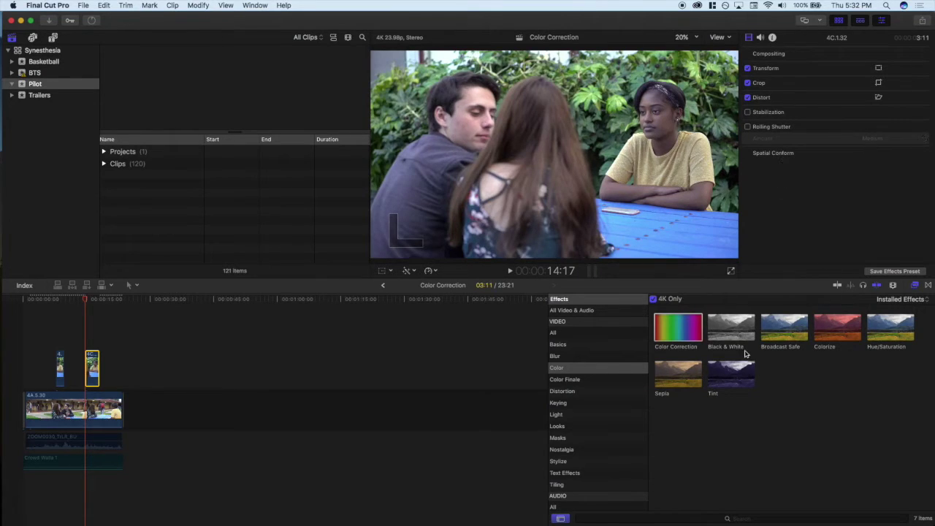
{"action": "mouse_move", "coordinate": [675, 329]}
{"action": "left_mouse_down"}
{"action": "mouse_move", "coordinate": [688, 322]}
{"action": "mouse_move", "coordinate": [679, 329]}
{"action": "left_mouse_up"}
{"action": "left_click", "coordinate": [414, 270]}
{"action": "left_click", "coordinate": [427, 279]}
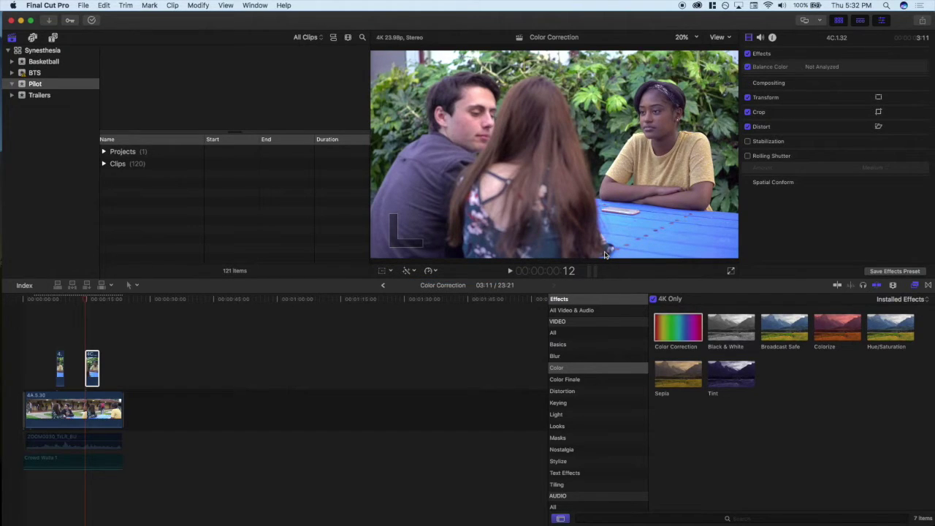
{"action": "key", "text": "super+z"}
- Apply Match Color to the second 4C.1.32 clip, using a frame of the first 4C.1.32 clip as the source
{"action": "left_click", "coordinate": [410, 270]}
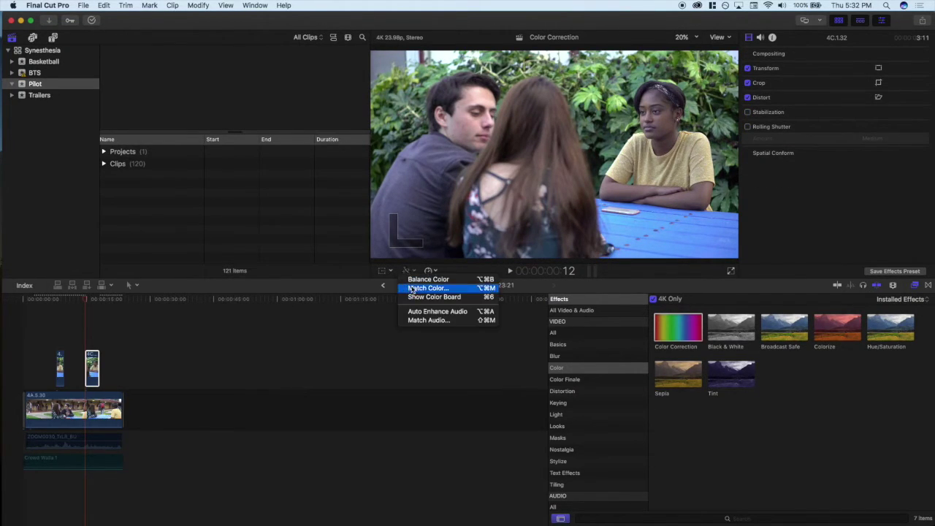
{"action": "left_click", "coordinate": [429, 290]}
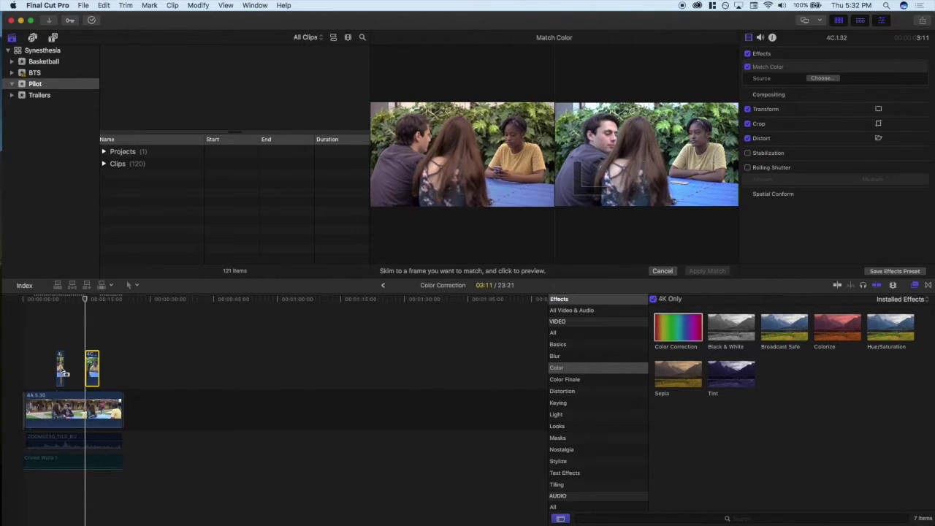
{"action": "left_click", "coordinate": [59, 369]}
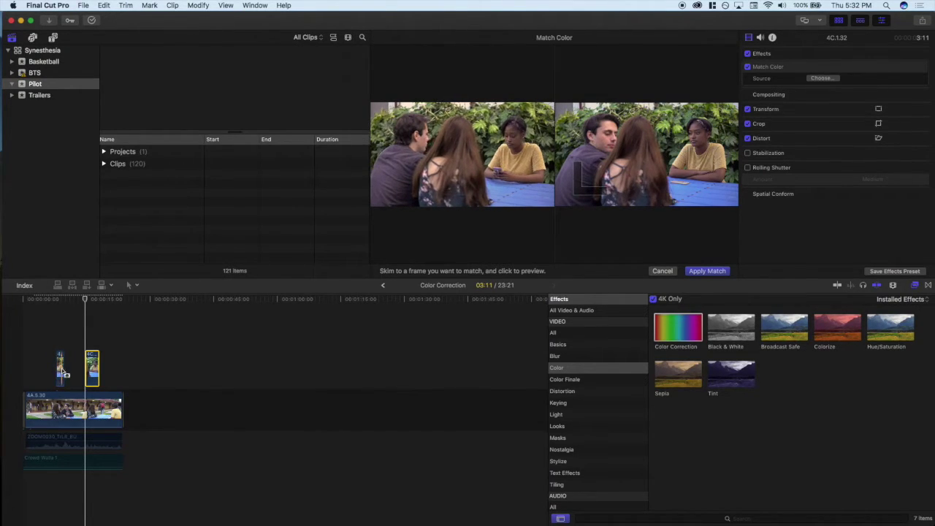
{"action": "left_click", "coordinate": [701, 272]}
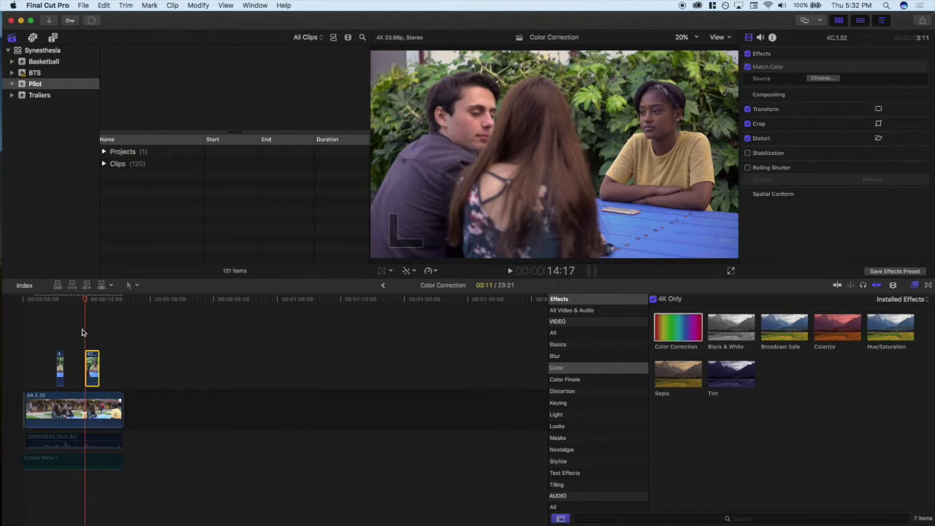
- Play the second 4C.1.32 clip and scrub back to the first one to review the color match
{"action": "key", "text": "space"}
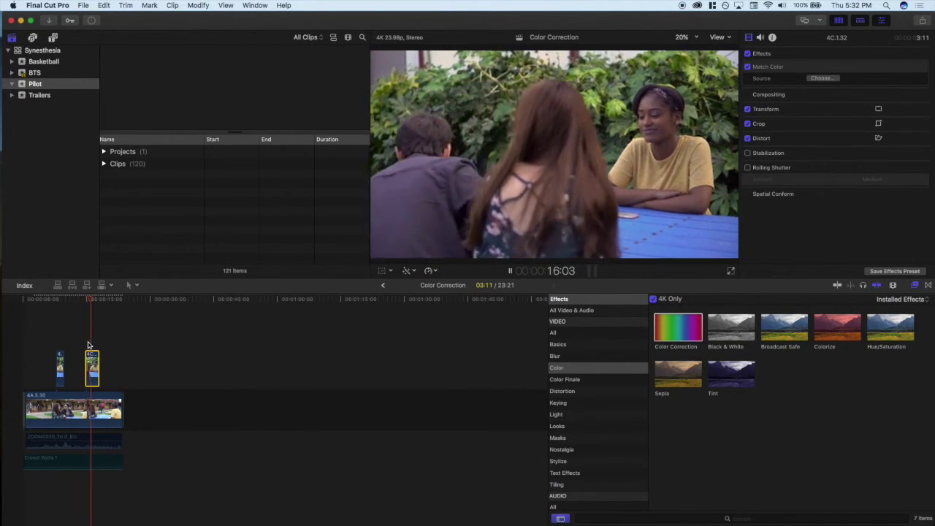
{"action": "key", "text": "space"}
{"action": "left_click", "coordinate": [98, 300]}
{"action": "left_click_drag", "start_coordinate": [98, 301], "coordinate": [62, 308]}
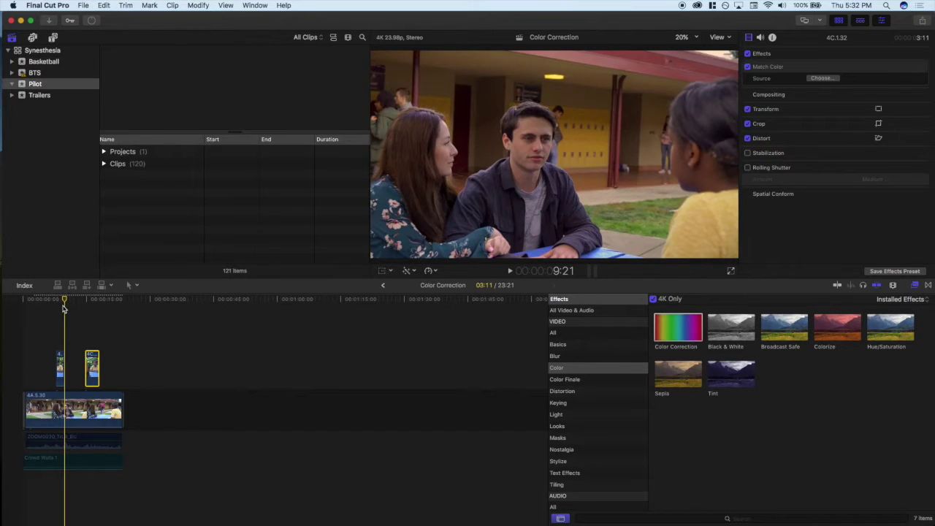
{"action": "left_click", "coordinate": [100, 310]}
{"action": "left_click", "coordinate": [85, 310]}
- Temporarily disable the 4A.5.30 clip, compare frames of the two 4C.1.32 clips without it, and enable it again
{"action": "left_click", "coordinate": [80, 411]}
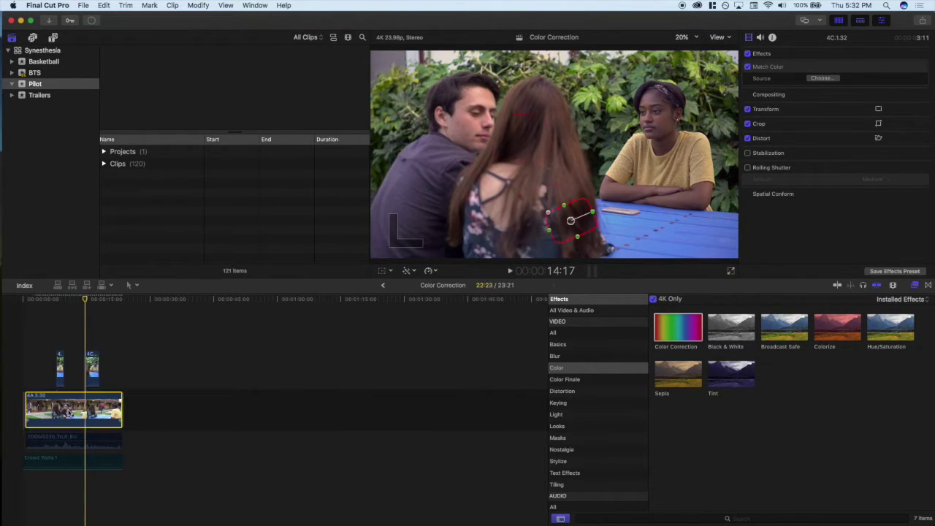
{"action": "key", "text": "v"}
{"action": "left_click", "coordinate": [58, 305]}
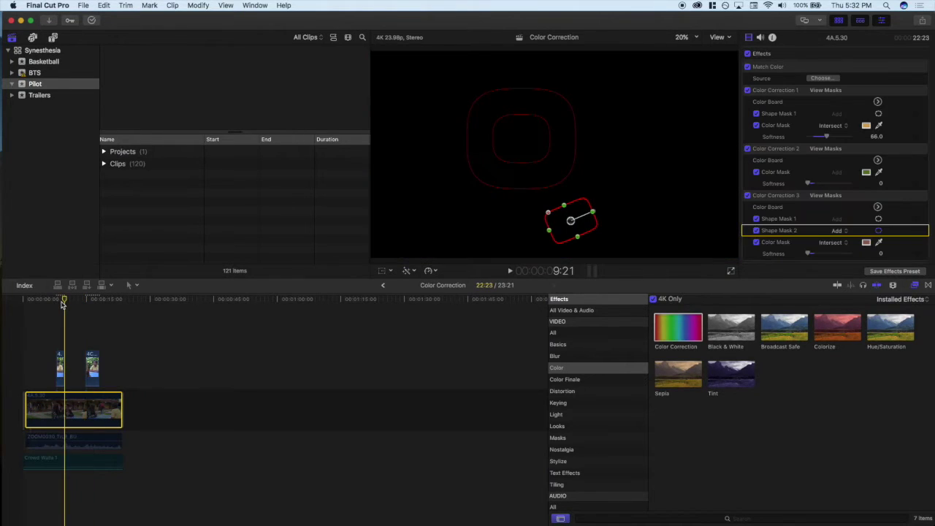
{"action": "left_click", "coordinate": [61, 324]}
{"action": "left_click", "coordinate": [85, 301]}
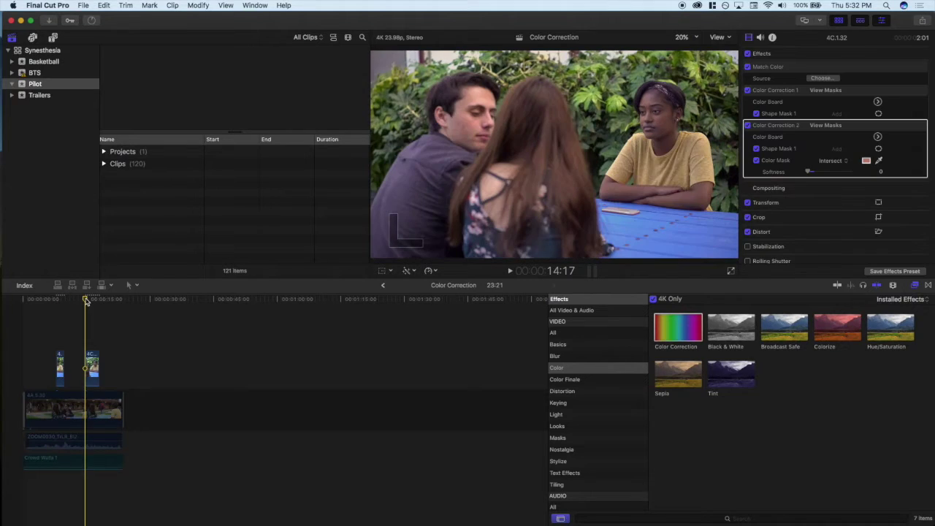
{"action": "mouse_move", "coordinate": [68, 305]}
{"action": "left_mouse_down"}
{"action": "mouse_move", "coordinate": [46, 305]}
{"action": "mouse_move", "coordinate": [86, 308]}
{"action": "left_mouse_up"}
{"action": "left_click", "coordinate": [59, 366]}
{"action": "left_click", "coordinate": [93, 367]}
{"action": "left_click", "coordinate": [73, 405]}
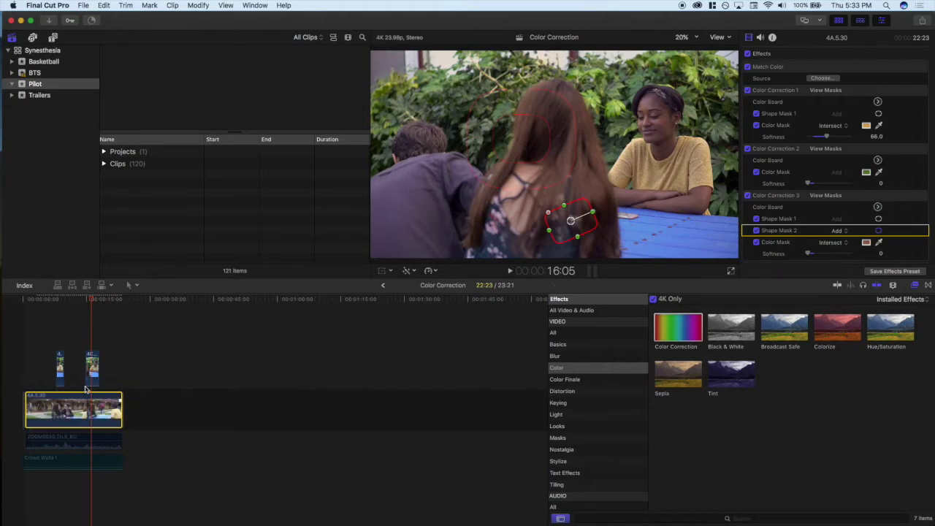
- Play the sequence from several points around both 4C.1.32 clips to review the color across the cuts
{"action": "left_click", "coordinate": [54, 319]}
{"action": "key", "text": "space"}
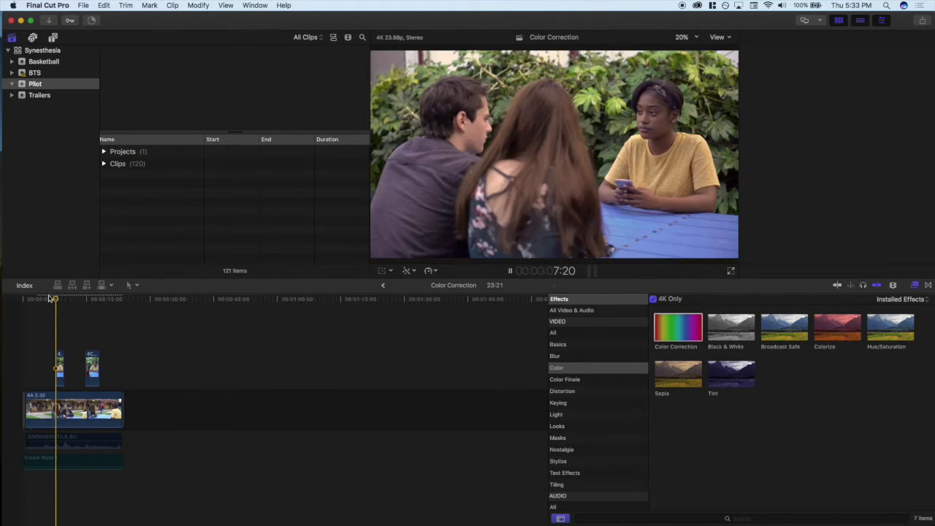
{"action": "left_click", "coordinate": [49, 299]}
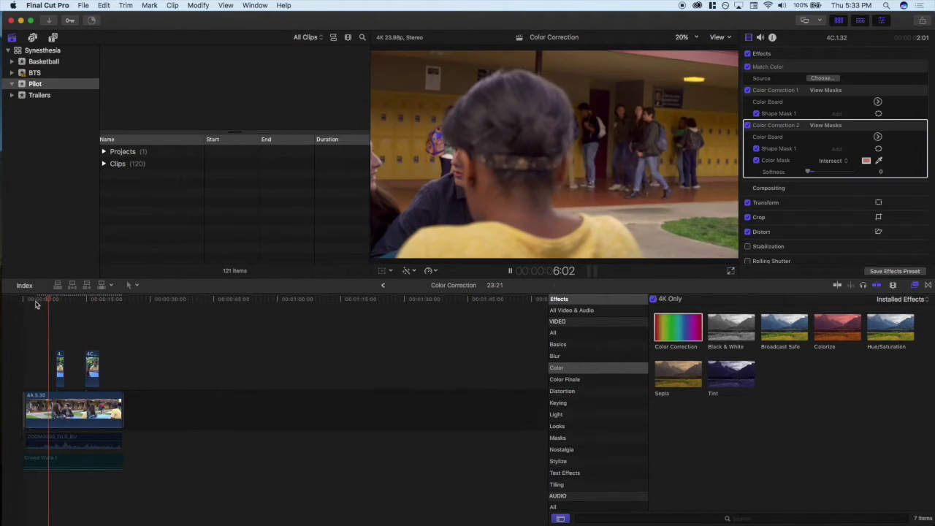
{"action": "left_click", "coordinate": [46, 300]}
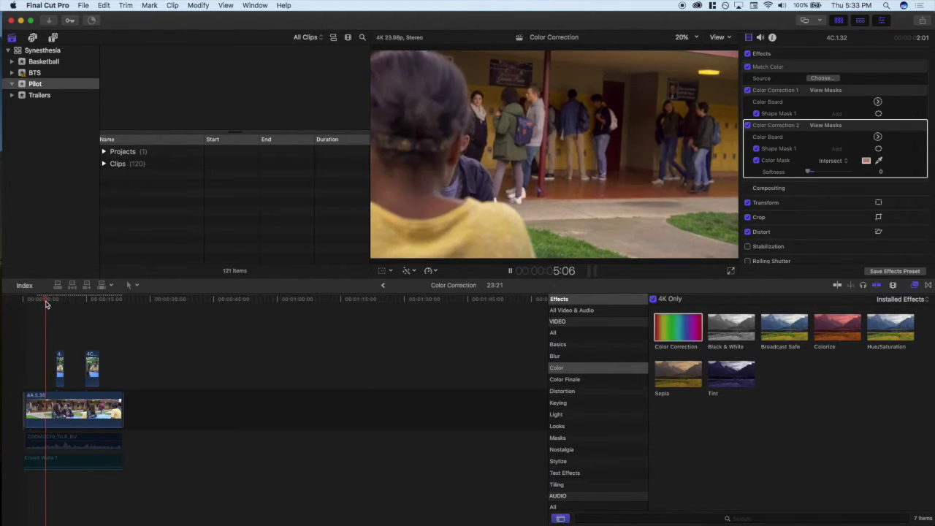
{"action": "left_click", "coordinate": [47, 305]}
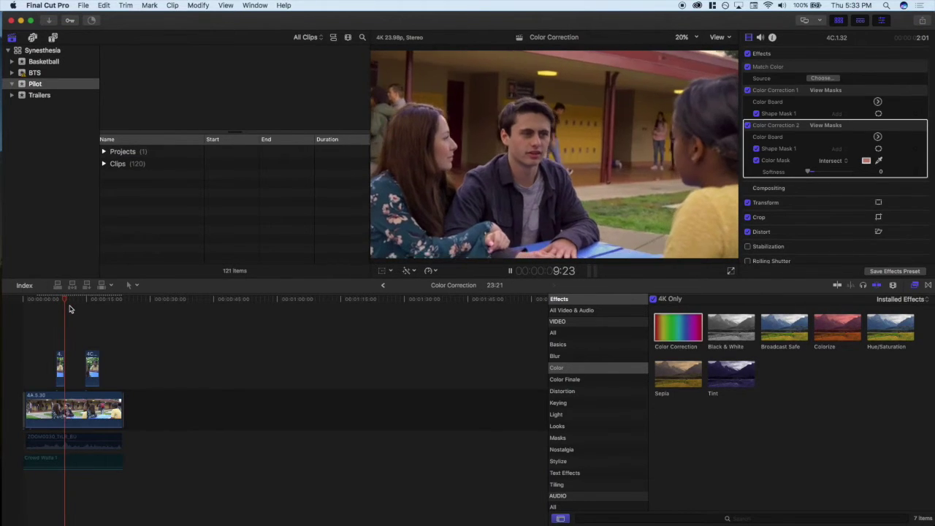
{"action": "left_click", "coordinate": [56, 307]}
{"action": "left_click", "coordinate": [45, 313]}
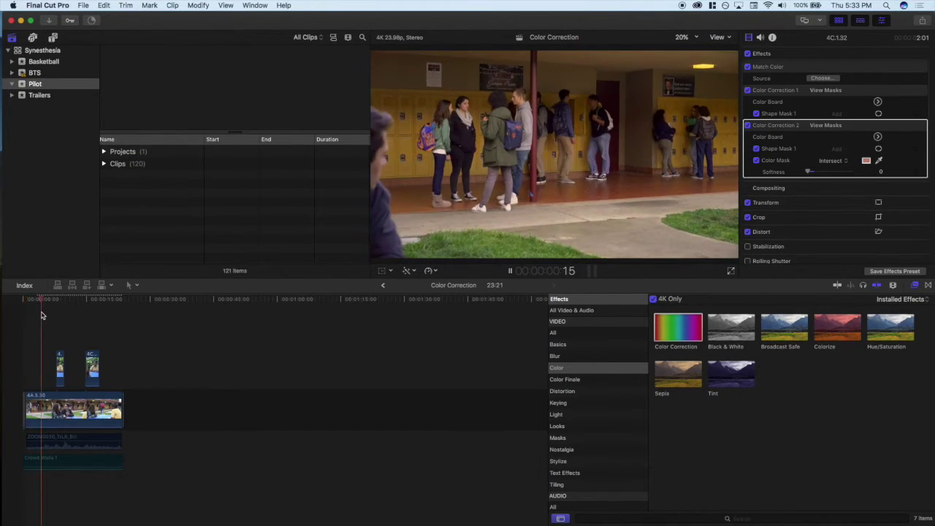
{"action": "left_click", "coordinate": [81, 317]}
{"action": "left_click", "coordinate": [91, 319]}
{"action": "left_click", "coordinate": [74, 319]}
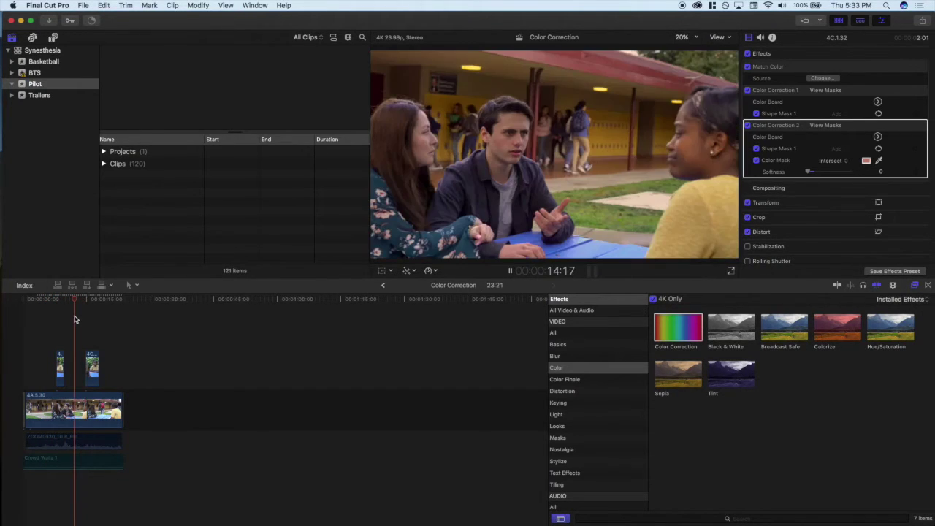
- Stop playback, position the playhead at 12:07 and add a fourth Color Correction effect to the 4A.5.30 clip
{"action": "left_click", "coordinate": [82, 406]}
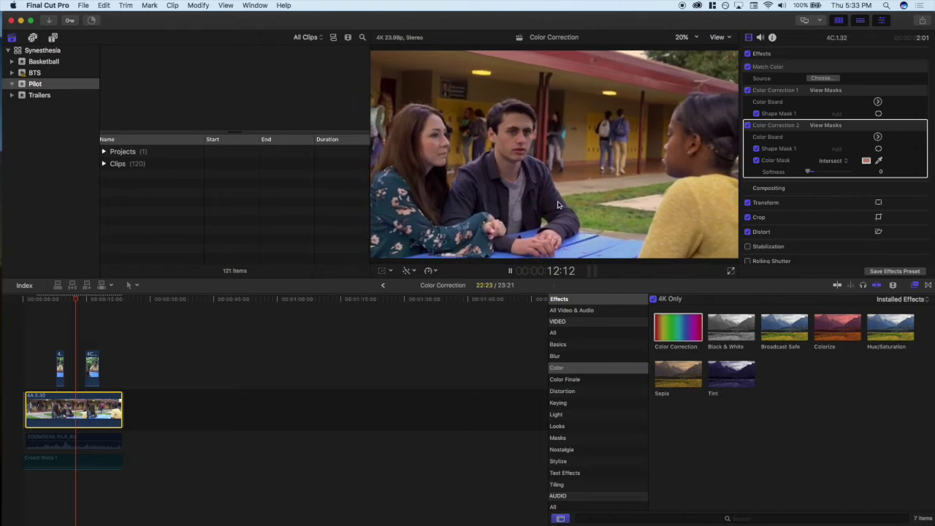
{"action": "key", "text": "space"}
{"action": "left_click", "coordinate": [72, 319]}
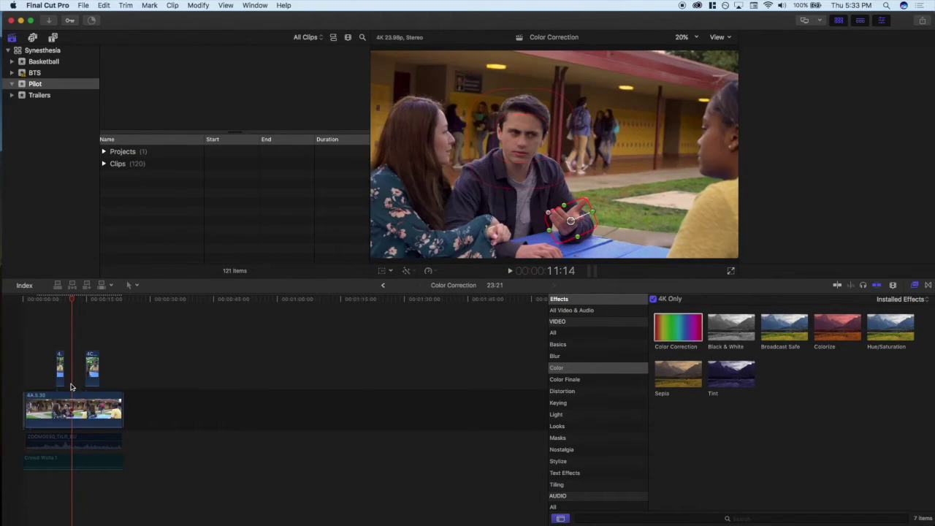
{"action": "left_click", "coordinate": [76, 399]}
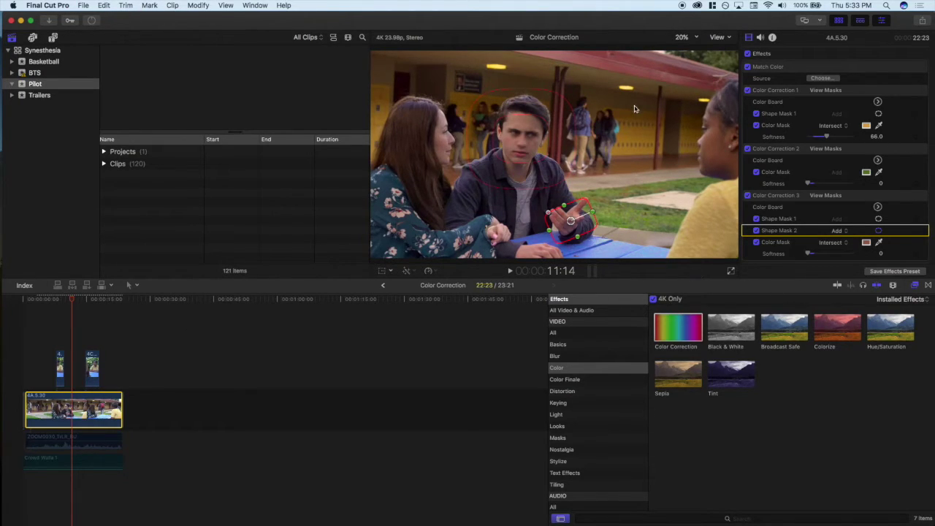
{"action": "mouse_move", "coordinate": [68, 298]}
{"action": "left_mouse_down"}
{"action": "mouse_move", "coordinate": [39, 309]}
{"action": "mouse_move", "coordinate": [83, 310]}
{"action": "mouse_move", "coordinate": [75, 310]}
{"action": "left_mouse_up"}
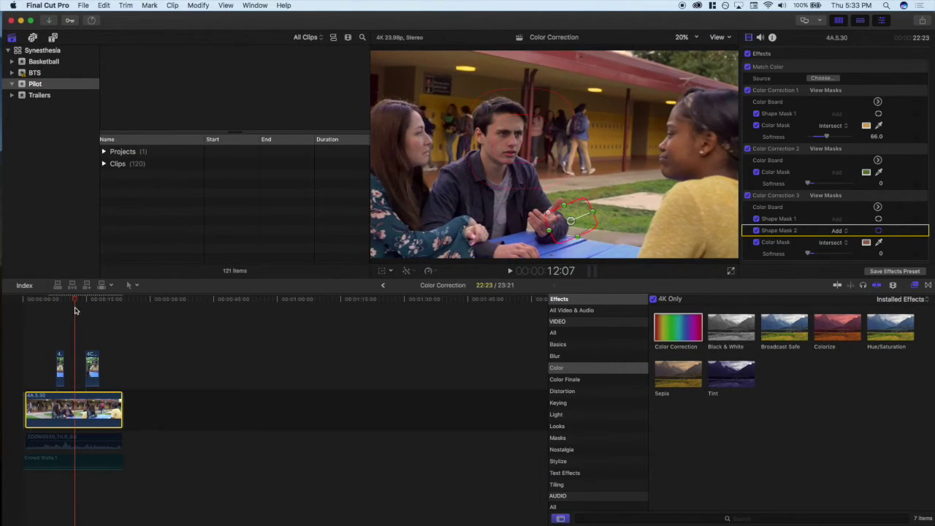
{"action": "left_click_drag", "start_coordinate": [678, 327], "coordinate": [100, 406]}
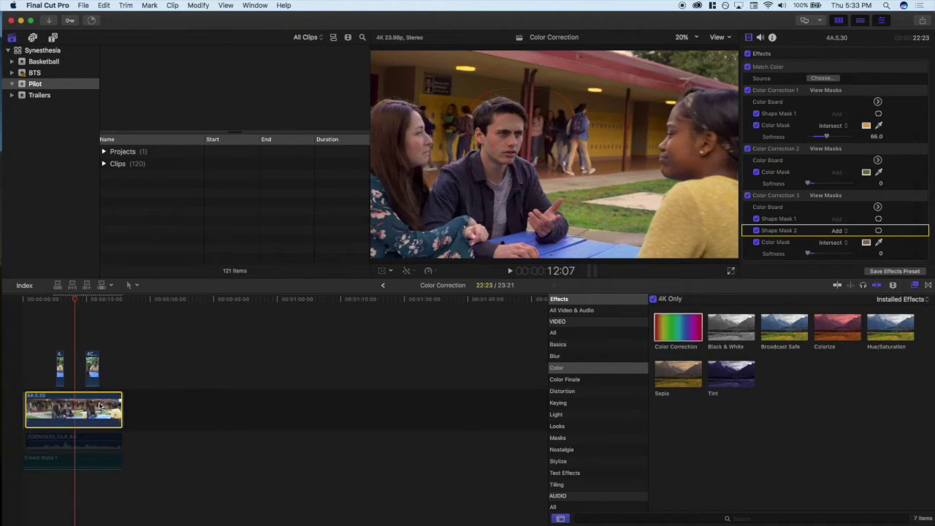
- Collapse the parameters of Color Corrections 1, 2 and 3 on the 4A.5.30 clip
{"action": "left_click", "coordinate": [781, 91]}
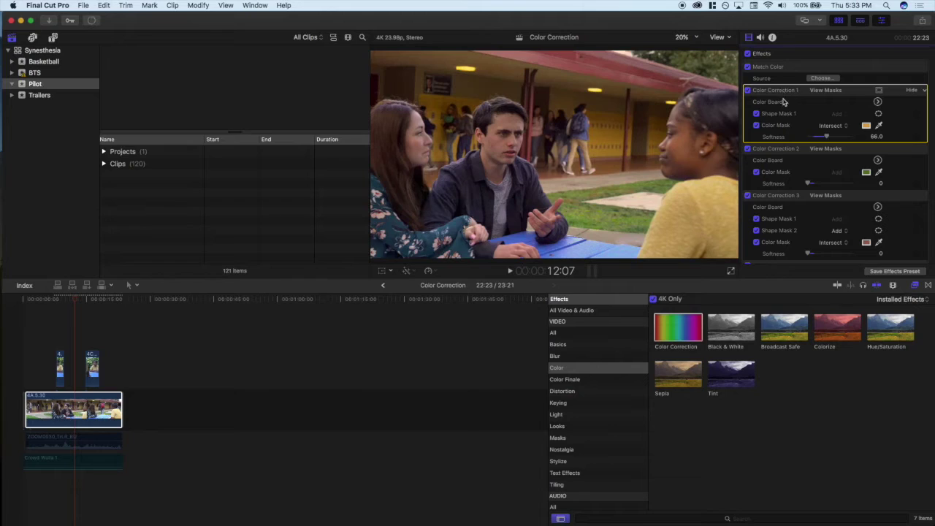
{"action": "left_click", "coordinate": [913, 90]}
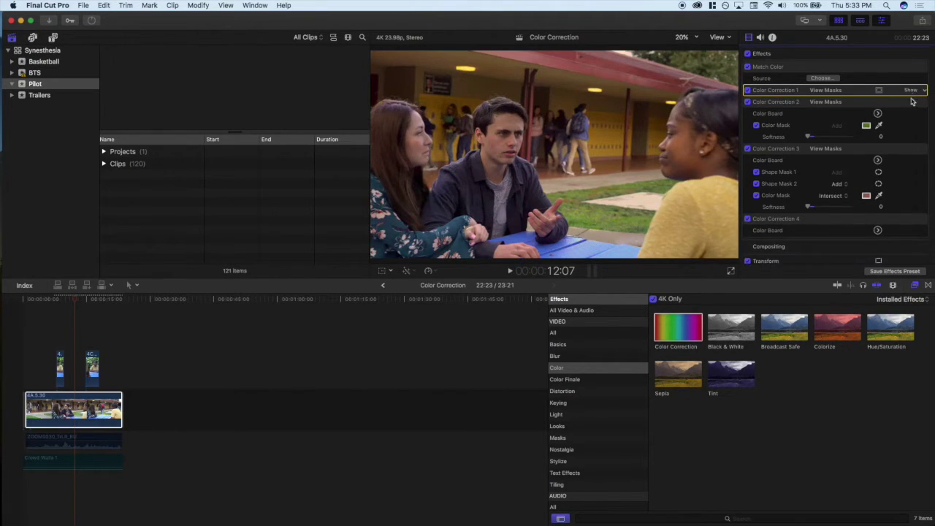
{"action": "left_click", "coordinate": [914, 101]}
{"action": "left_click", "coordinate": [913, 114]}
- Add a color mask to Color Correction 4, sample the yellow lockers behind the actors, and display the resulting mask
{"action": "left_click", "coordinate": [774, 126]}
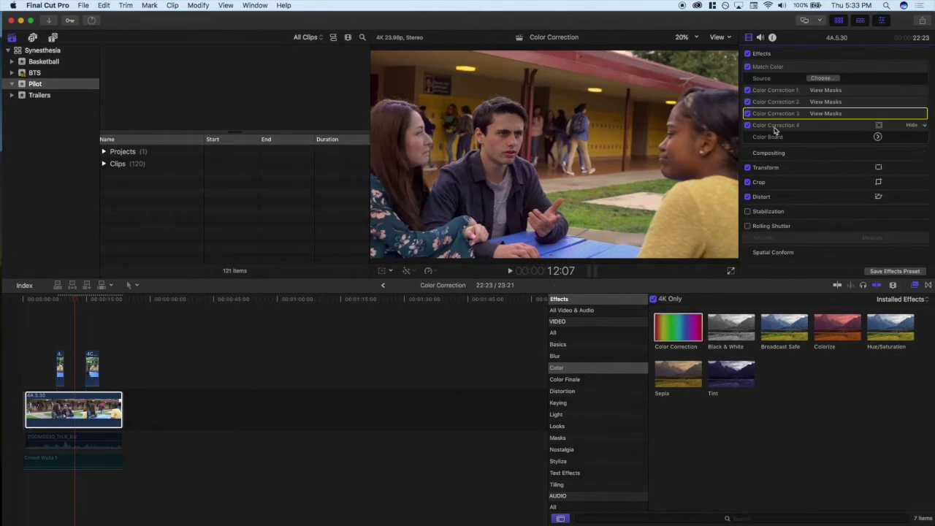
{"action": "left_click", "coordinate": [879, 126]}
{"action": "mouse_move", "coordinate": [606, 131]}
{"action": "left_mouse_down"}
{"action": "mouse_move", "coordinate": [610, 140]}
{"action": "mouse_move", "coordinate": [599, 148]}
{"action": "left_mouse_up"}
{"action": "left_click_drag", "start_coordinate": [605, 138], "coordinate": [606, 146]}
{"action": "left_click_drag", "start_coordinate": [437, 99], "coordinate": [438, 102]}
{"action": "left_click_drag", "start_coordinate": [608, 136], "coordinate": [602, 151]}
{"action": "left_click_drag", "start_coordinate": [599, 142], "coordinate": [599, 140]}
{"action": "left_click_drag", "start_coordinate": [653, 138], "coordinate": [449, 121]}
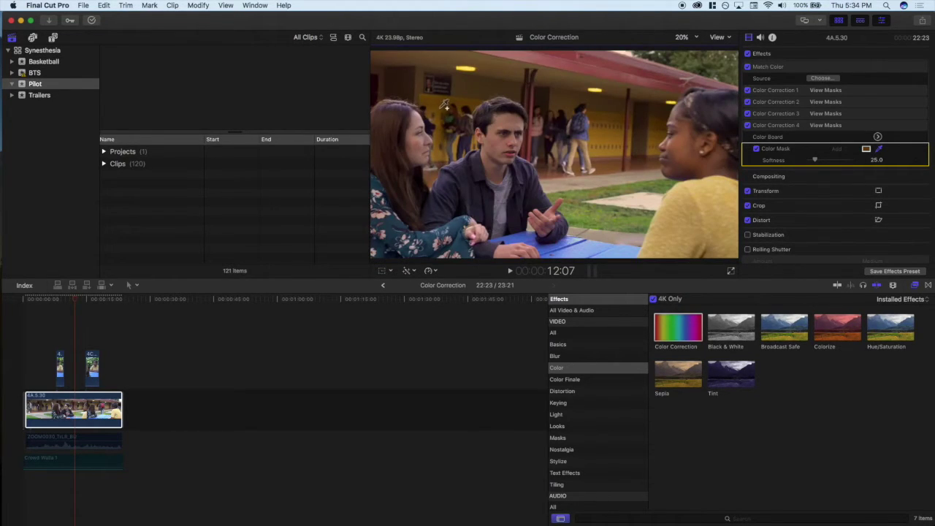
{"action": "left_click_drag", "start_coordinate": [440, 155], "coordinate": [440, 117]}
{"action": "left_click_drag", "start_coordinate": [596, 139], "coordinate": [604, 142]}
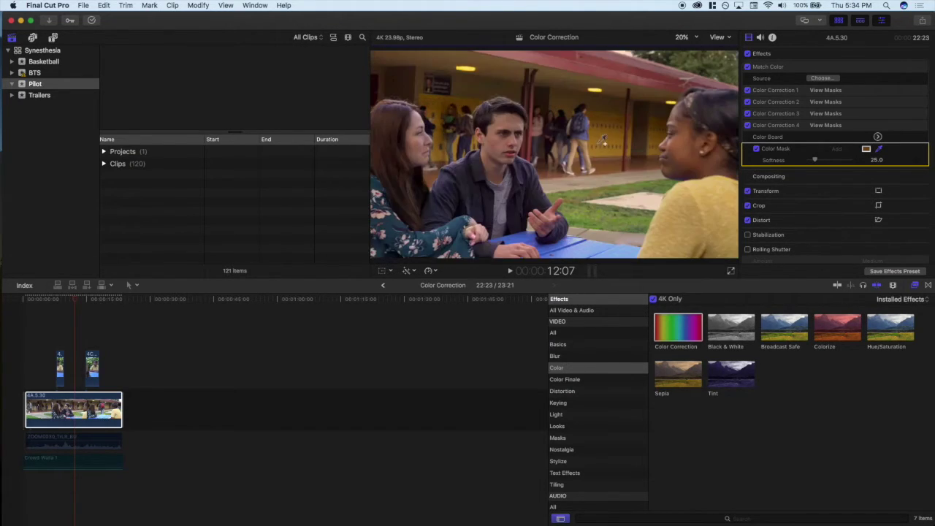
{"action": "left_click", "coordinate": [822, 126]}
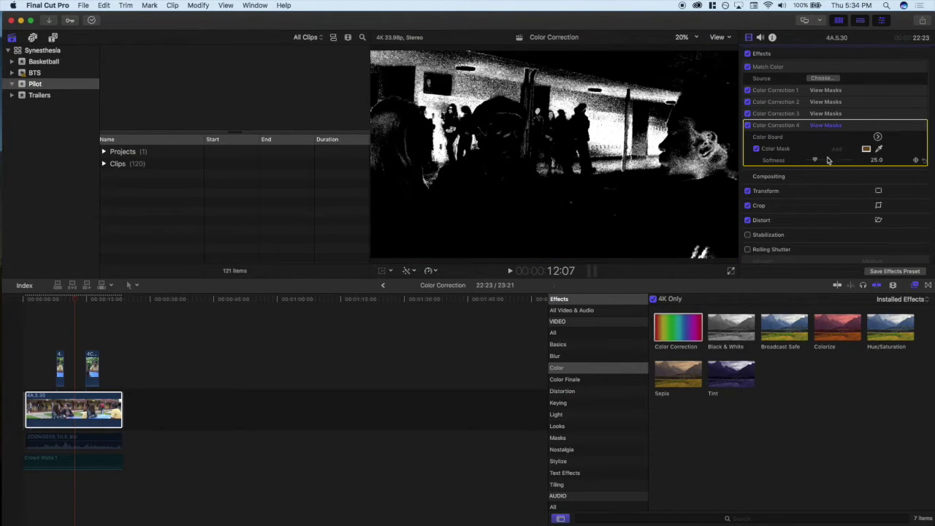
- Set the color mask softness of Color Correction 4 to 0, compare the mask with the image, and hide the mask view
{"action": "left_click_drag", "start_coordinate": [814, 161], "coordinate": [801, 167]}
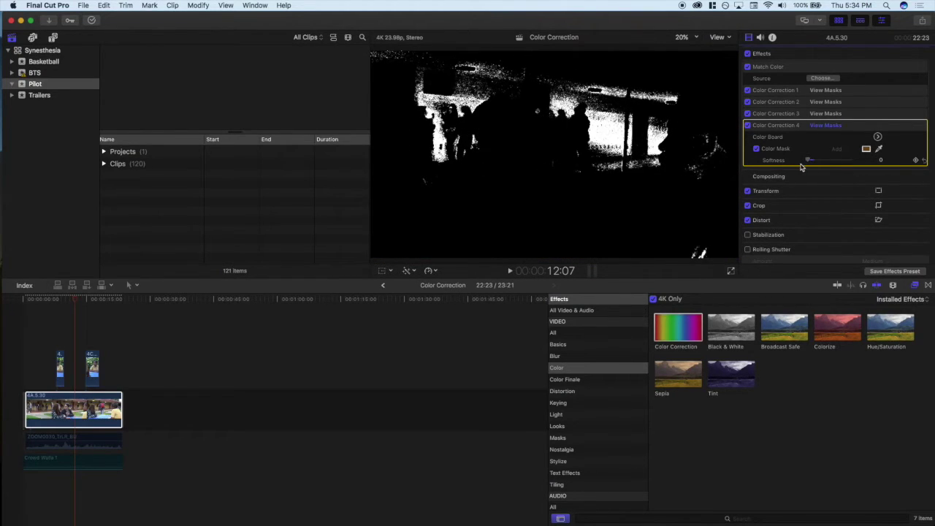
{"action": "left_click", "coordinate": [823, 126]}
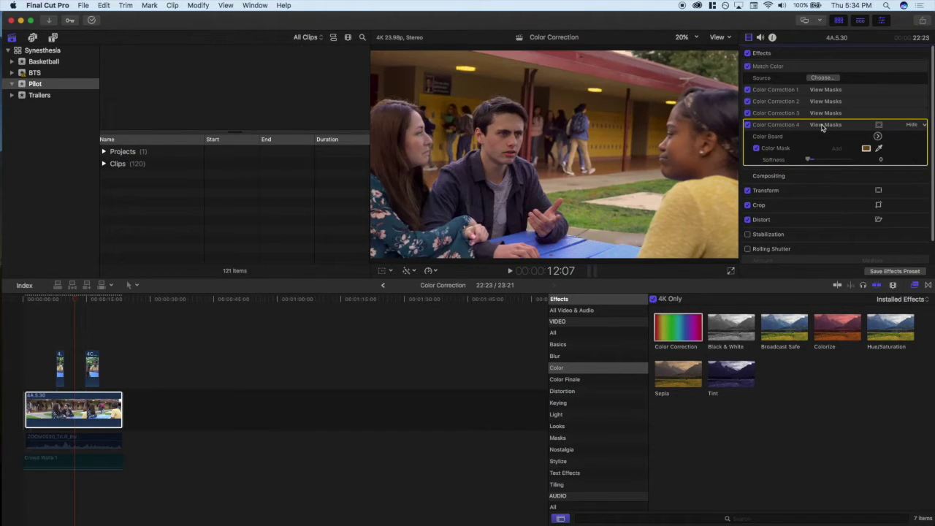
{"action": "left_click", "coordinate": [823, 126]}
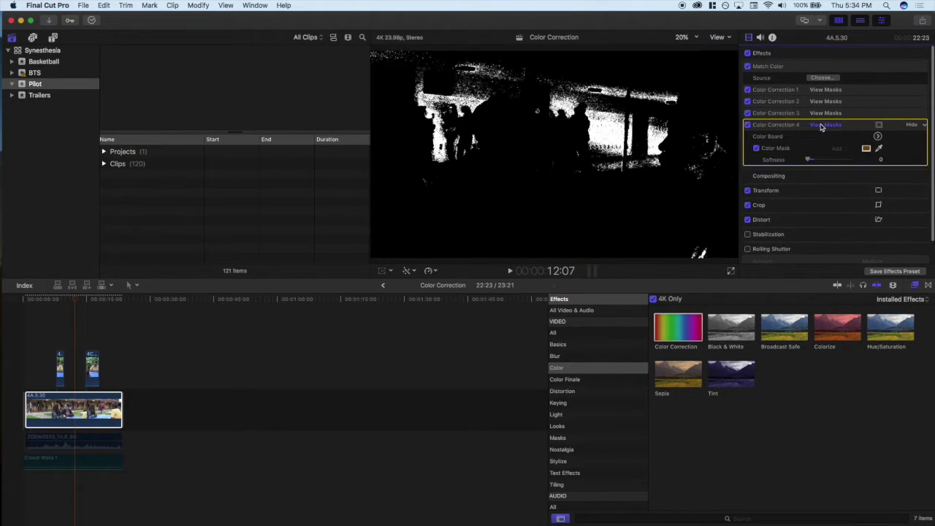
{"action": "left_click", "coordinate": [822, 126]}
- Add a shape mask to Color Correction 4, stretch it over the lockers behind the actors, and square its corners into a rectangle
{"action": "left_click", "coordinate": [877, 127]}
{"action": "left_click", "coordinate": [856, 128]}
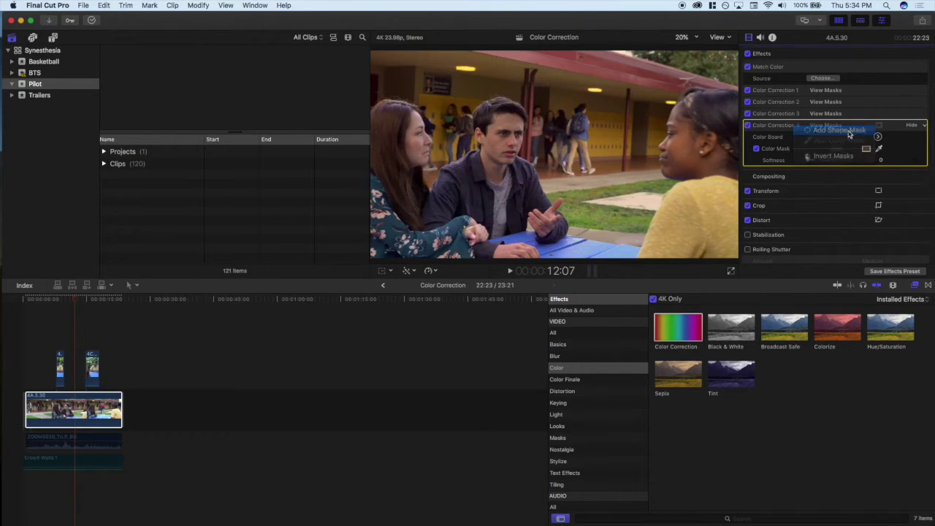
{"action": "left_click_drag", "start_coordinate": [517, 144], "coordinate": [664, 131]}
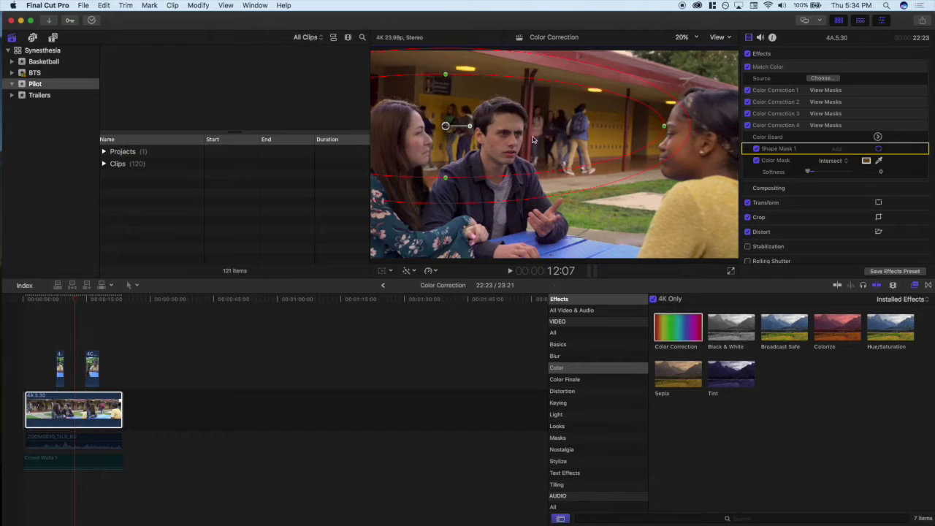
{"action": "left_click_drag", "start_coordinate": [448, 129], "coordinate": [480, 127]}
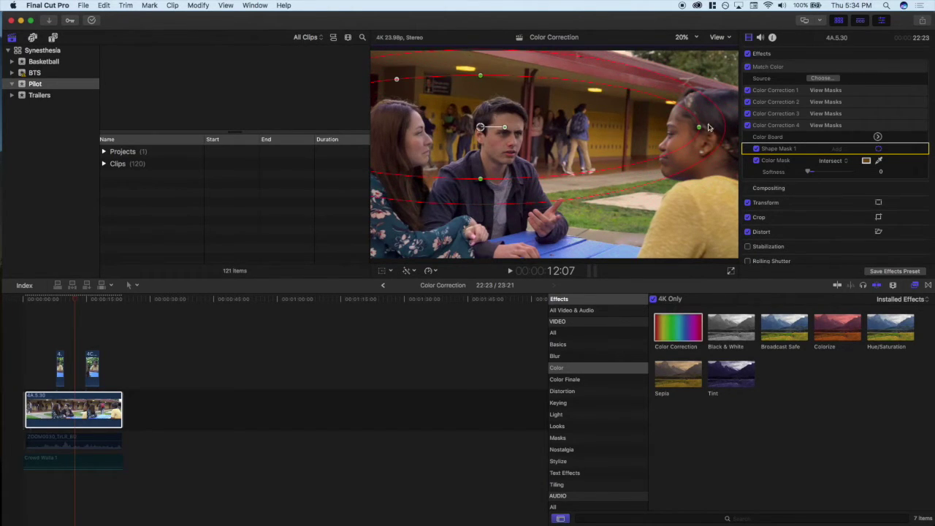
{"action": "left_click_drag", "start_coordinate": [700, 132], "coordinate": [569, 130]}
{"action": "left_click_drag", "start_coordinate": [480, 127], "coordinate": [499, 126]}
{"action": "left_click_drag", "start_coordinate": [463, 84], "coordinate": [410, 86]}
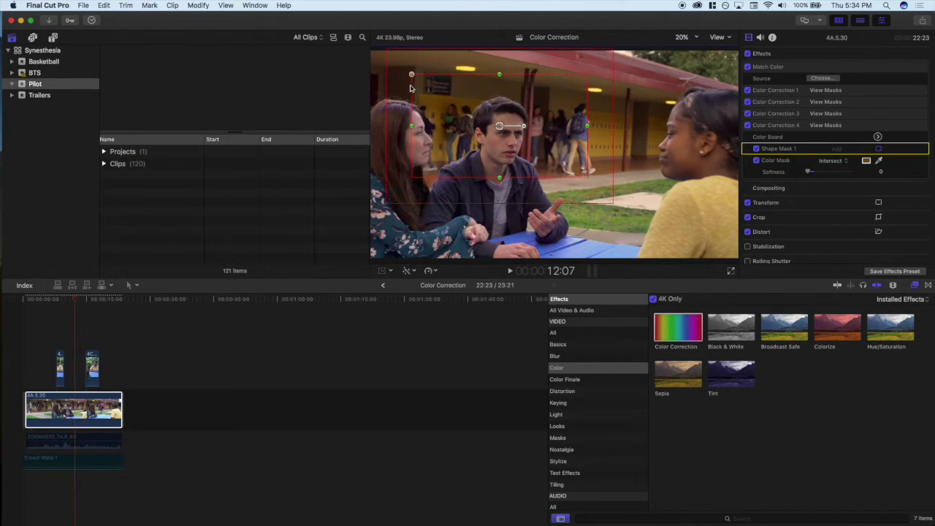
- Resize and reposition the rectangular mask to frame the locker band between the two women, with a narrow feathered edge
{"action": "left_click_drag", "start_coordinate": [500, 75], "coordinate": [500, 94]}
{"action": "left_click_drag", "start_coordinate": [524, 126], "coordinate": [579, 129]}
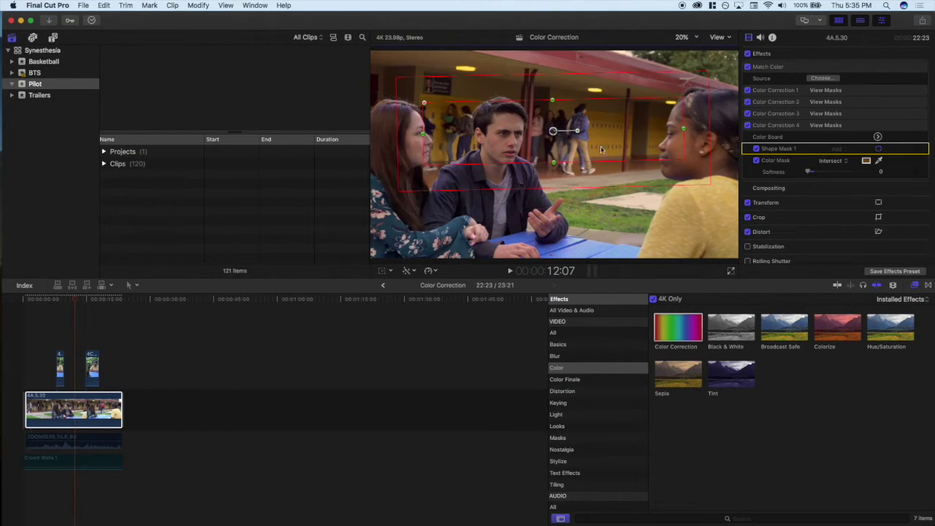
{"action": "left_click_drag", "start_coordinate": [712, 143], "coordinate": [666, 134]}
{"action": "mouse_move", "coordinate": [553, 132]}
{"action": "left_mouse_down"}
{"action": "mouse_move", "coordinate": [537, 135]}
{"action": "mouse_move", "coordinate": [570, 135]}
{"action": "left_mouse_up"}
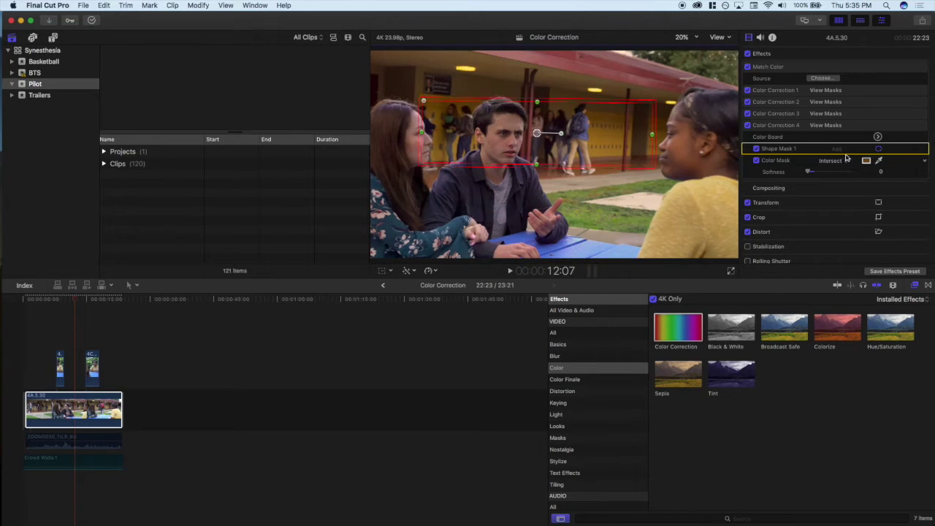
- Open the Color Board of Color Correction 4 and set both global saturation and global exposure to -2%
{"action": "left_click", "coordinate": [878, 138]}
{"action": "mouse_move", "coordinate": [754, 124]}
{"action": "left_mouse_down"}
{"action": "mouse_move", "coordinate": [756, 149]}
{"action": "mouse_move", "coordinate": [759, 126]}
{"action": "left_mouse_up"}
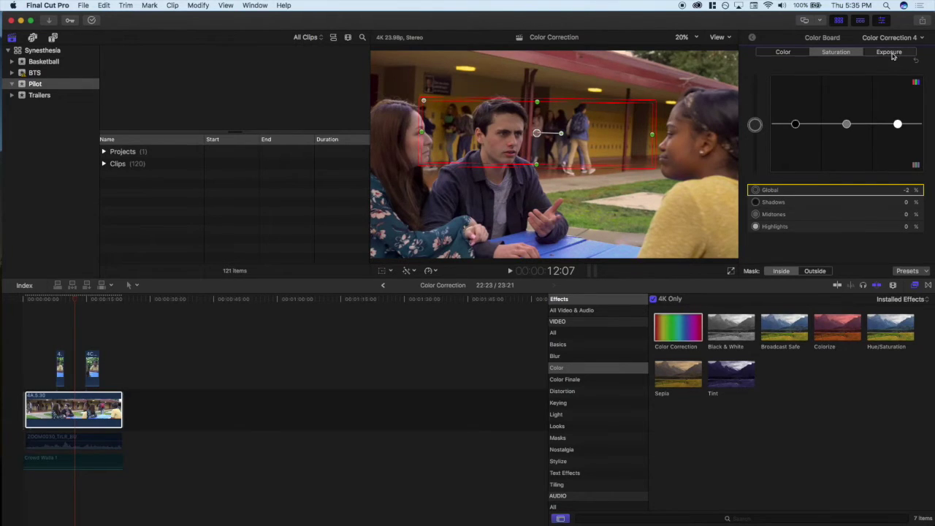
{"action": "left_click", "coordinate": [889, 52]}
{"action": "left_click", "coordinate": [756, 124]}
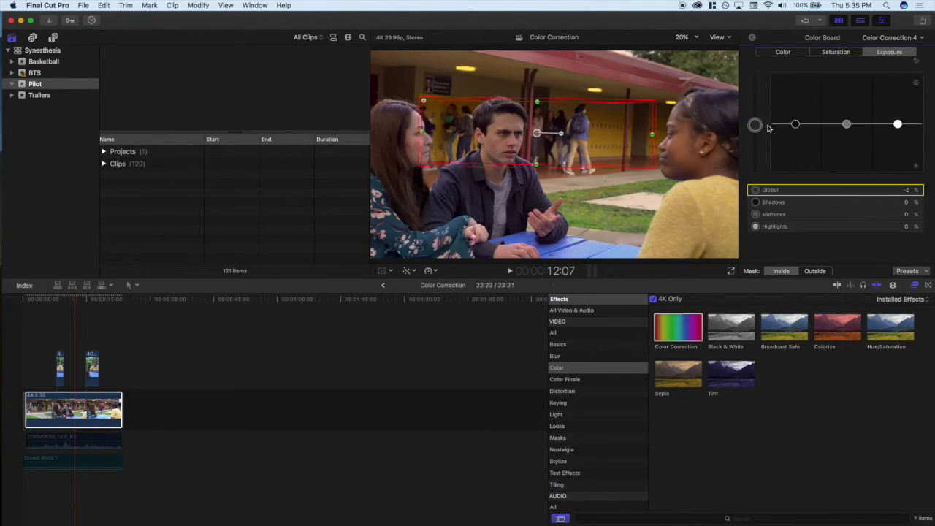
- Set Color Correction 4 saturation to -1% for shadows, -14% for midtones and -7% for highlights, and return to the effects list
{"action": "left_click", "coordinate": [828, 52]}
{"action": "left_click", "coordinate": [779, 205]}
{"action": "mouse_move", "coordinate": [796, 124]}
{"action": "left_mouse_down"}
{"action": "mouse_move", "coordinate": [798, 144]}
{"action": "mouse_move", "coordinate": [803, 128]}
{"action": "left_mouse_up"}
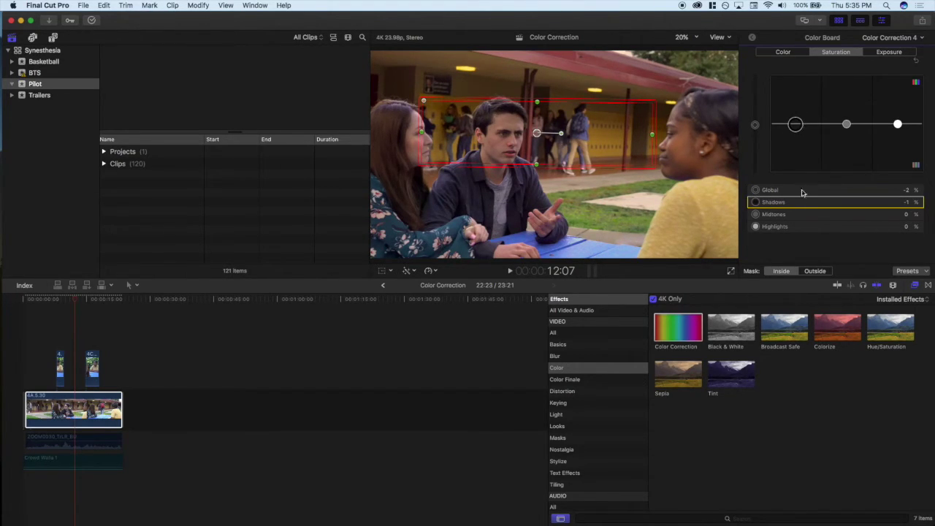
{"action": "left_click", "coordinate": [798, 214]}
{"action": "left_click_drag", "start_coordinate": [845, 124], "coordinate": [906, 132]}
{"action": "left_click", "coordinate": [821, 232]}
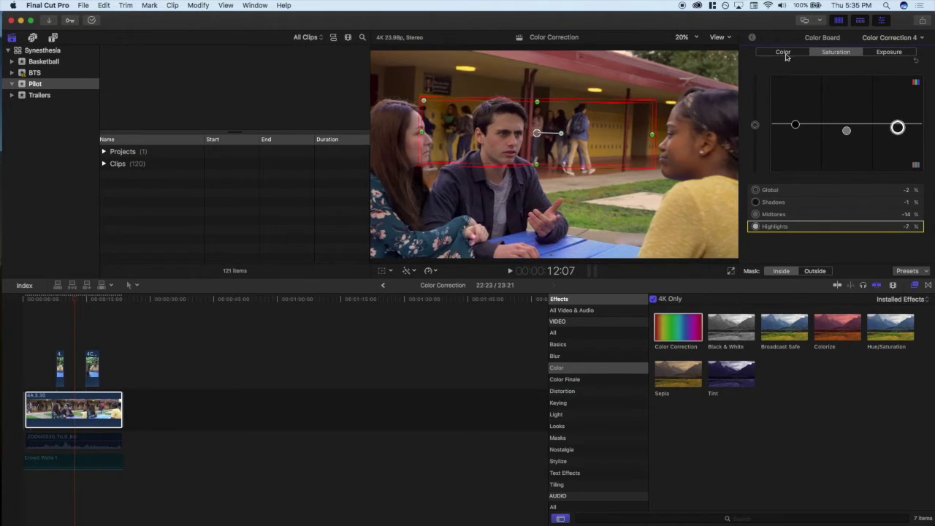
{"action": "left_click", "coordinate": [753, 38]}
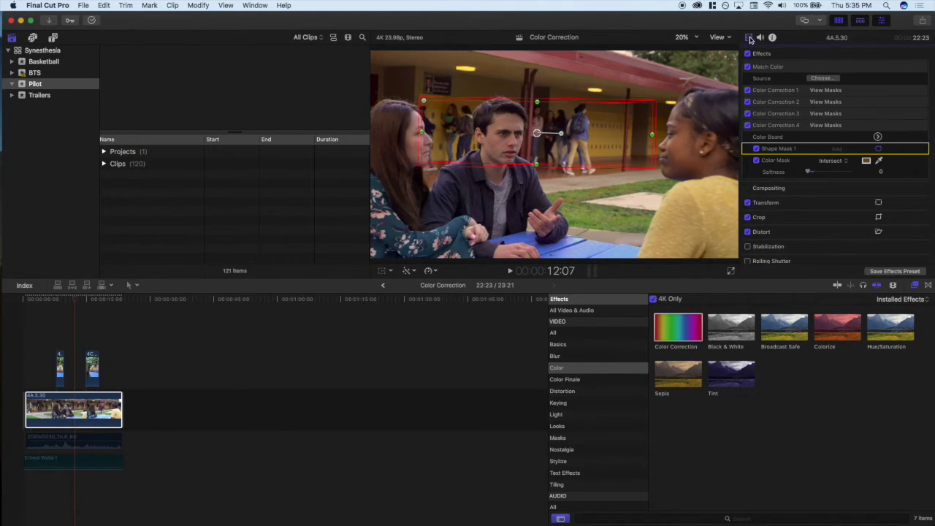
- Compare the lockers in 4A.5.30 with Color Correction 4 disabled and enabled, and leave the correction enabled
{"action": "left_click", "coordinate": [756, 149]}
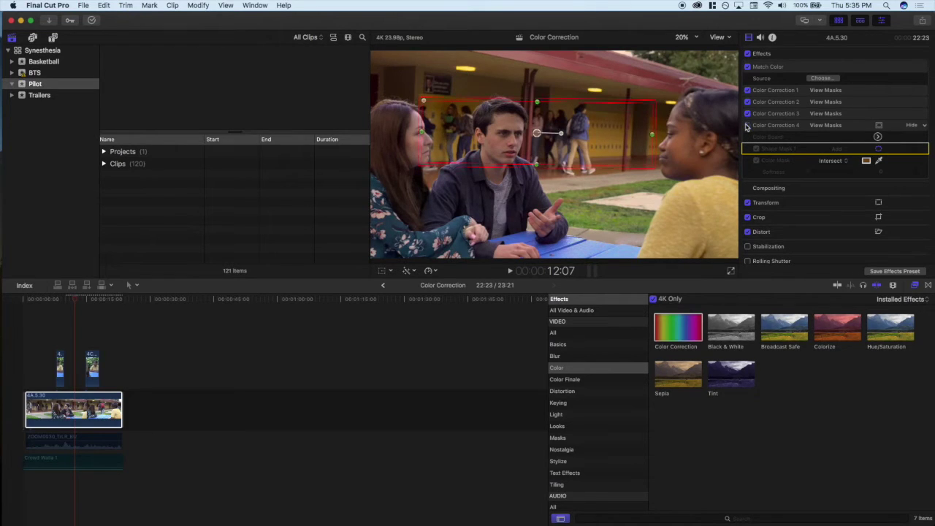
{"action": "left_click", "coordinate": [746, 125]}
{"action": "left_click", "coordinate": [85, 329]}
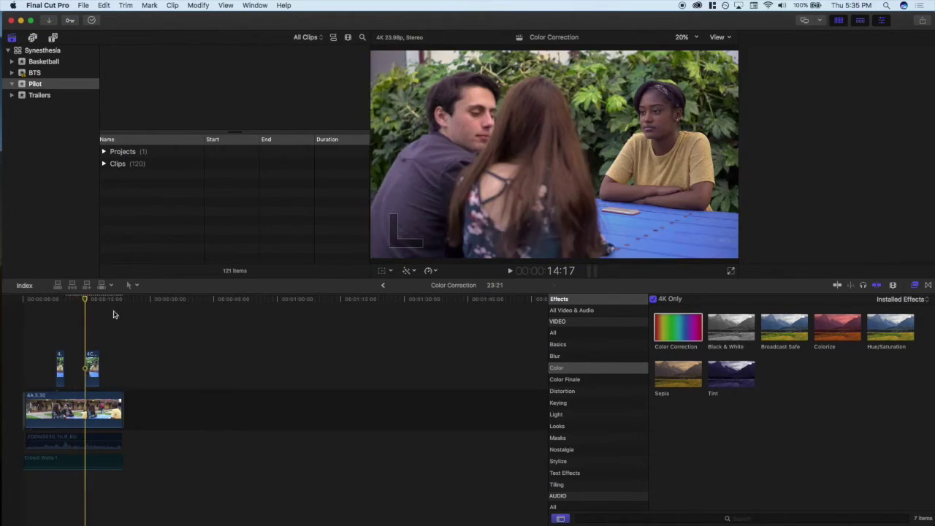
{"action": "left_click", "coordinate": [71, 404]}
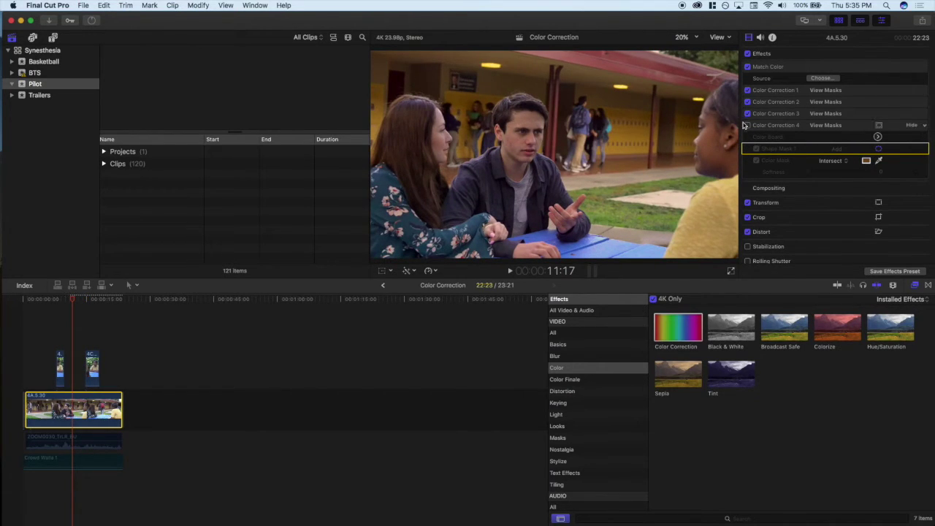
{"action": "left_click", "coordinate": [775, 183]}
{"action": "left_click", "coordinate": [761, 188]}
{"action": "left_click", "coordinate": [747, 125]}
{"action": "left_click", "coordinate": [747, 125]}
{"action": "left_click", "coordinate": [747, 125]}
{"action": "scroll", "coordinate": [749, 127], "scroll_direction": "down", "scroll_amount": 1}
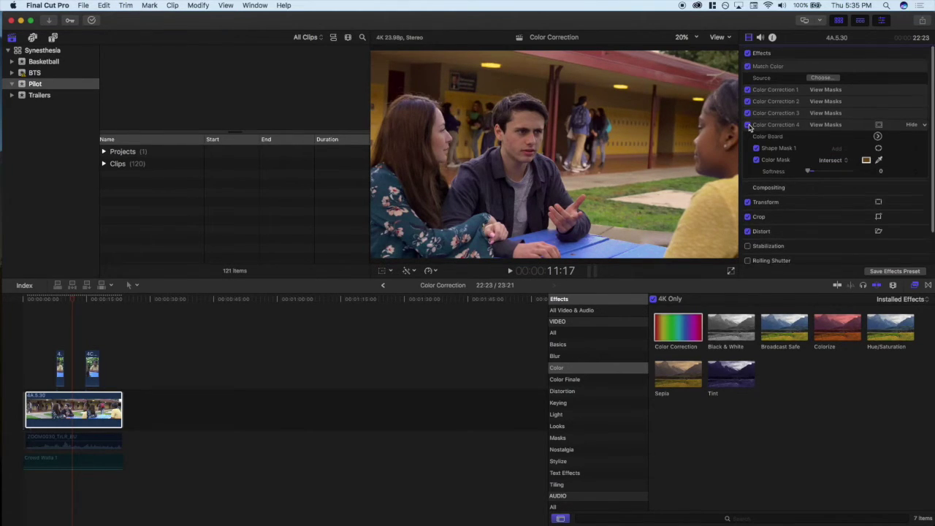
{"action": "left_click", "coordinate": [747, 124]}
{"action": "left_click", "coordinate": [747, 125]}
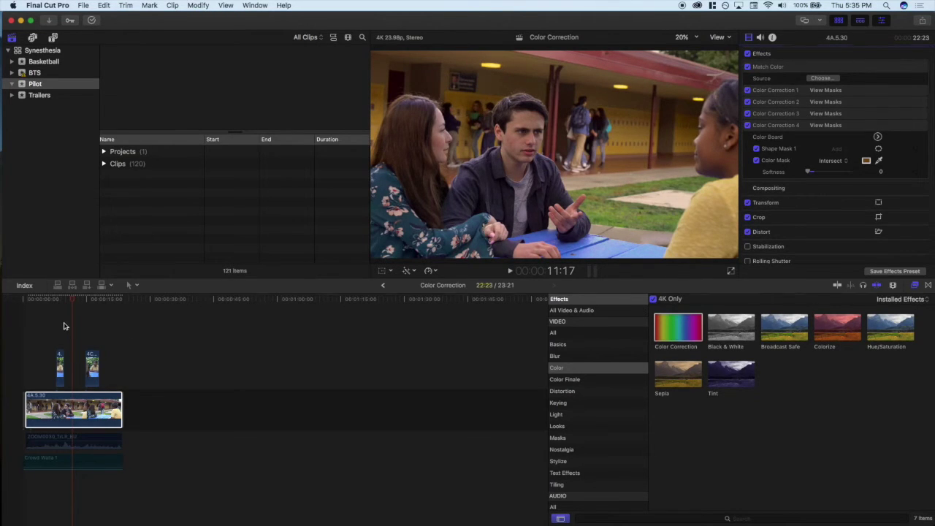
- Play 4A.5.30 across the cut into the second 4C.1.32 clip, and replay from 11:23 to review the color
{"action": "left_click", "coordinate": [66, 325]}
{"action": "key", "text": "space"}
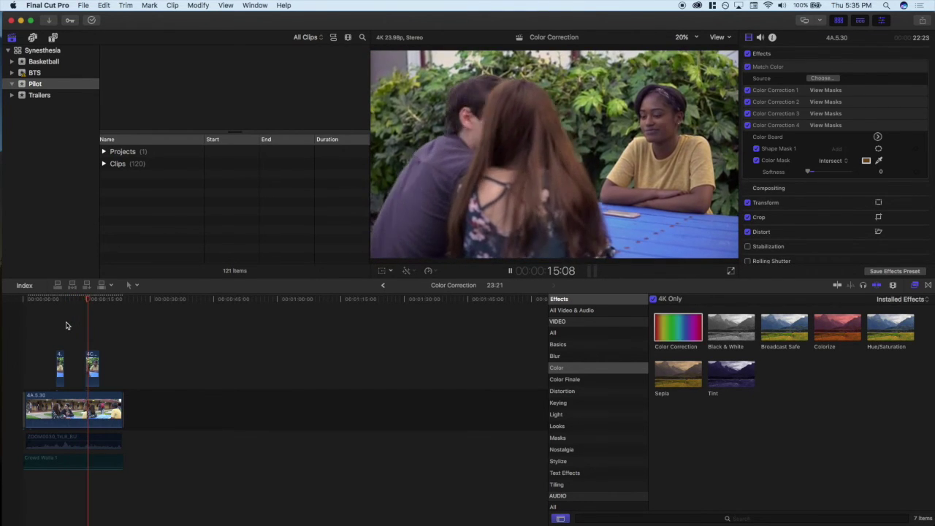
{"action": "key", "text": "space"}
{"action": "left_click", "coordinate": [73, 340]}
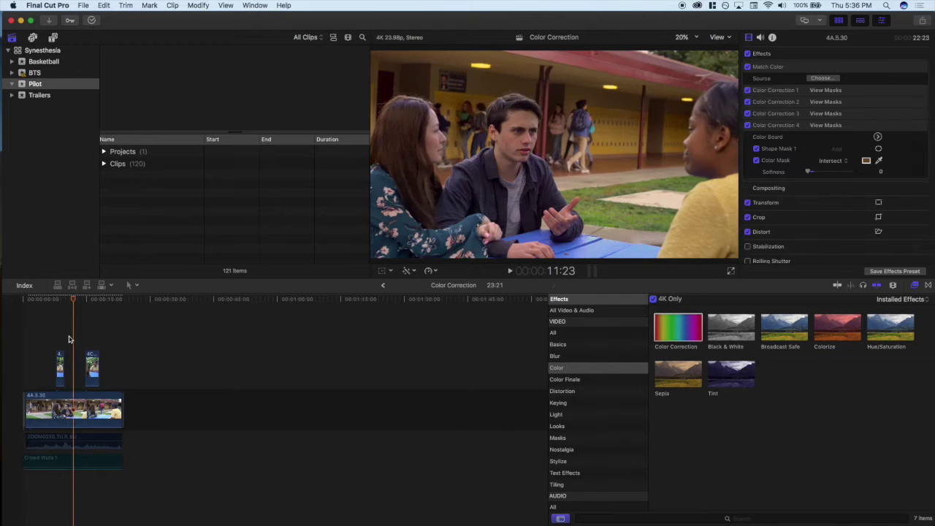
{"action": "key", "text": "space"}
{"action": "key", "text": "space"}
- Expand Color Correction 1 on 4A.5.30, set its color mask softness to 0, and check the resulting mask
{"action": "left_click", "coordinate": [803, 90]}
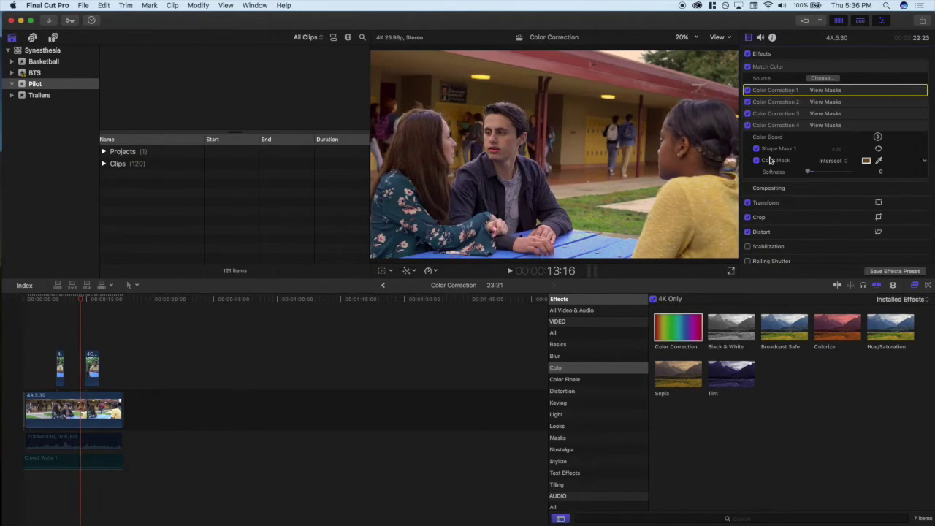
{"action": "left_click", "coordinate": [828, 92]}
{"action": "left_click", "coordinate": [826, 92]}
{"action": "left_click", "coordinate": [912, 90]}
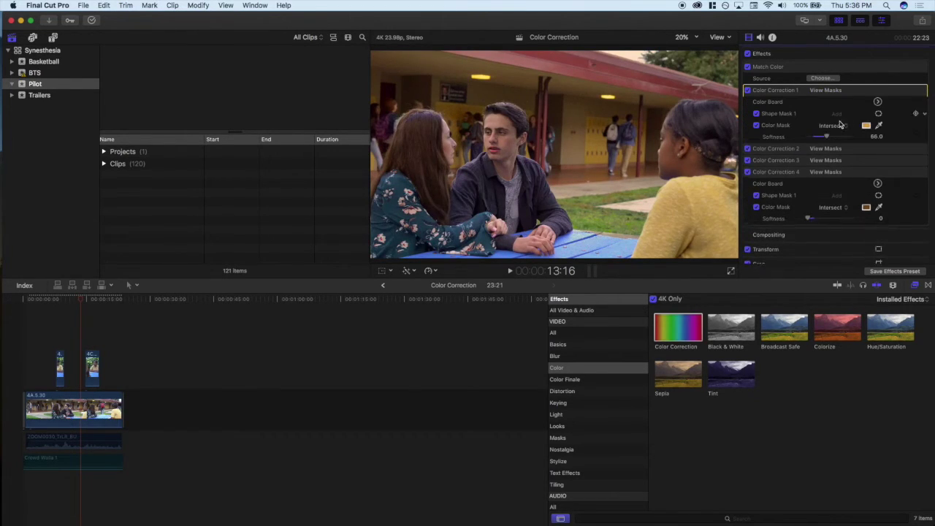
{"action": "left_click_drag", "start_coordinate": [828, 139], "coordinate": [804, 145]}
{"action": "left_click", "coordinate": [823, 91]}
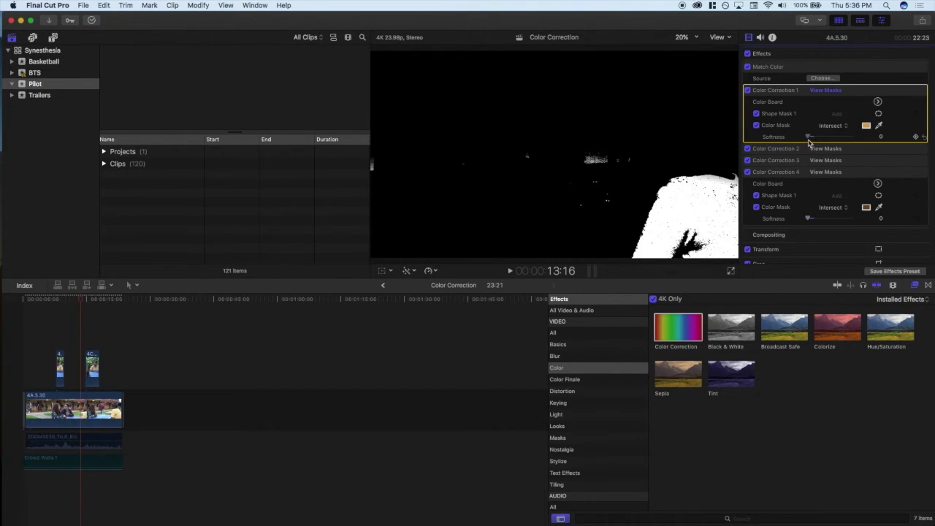
{"action": "left_click", "coordinate": [829, 91]}
- Play into the second 4C.1.32 clip and scrub between 4A.5.30 and both 4C.1.32 clips to compare their color
{"action": "left_click", "coordinate": [69, 351]}
{"action": "key", "text": "space"}
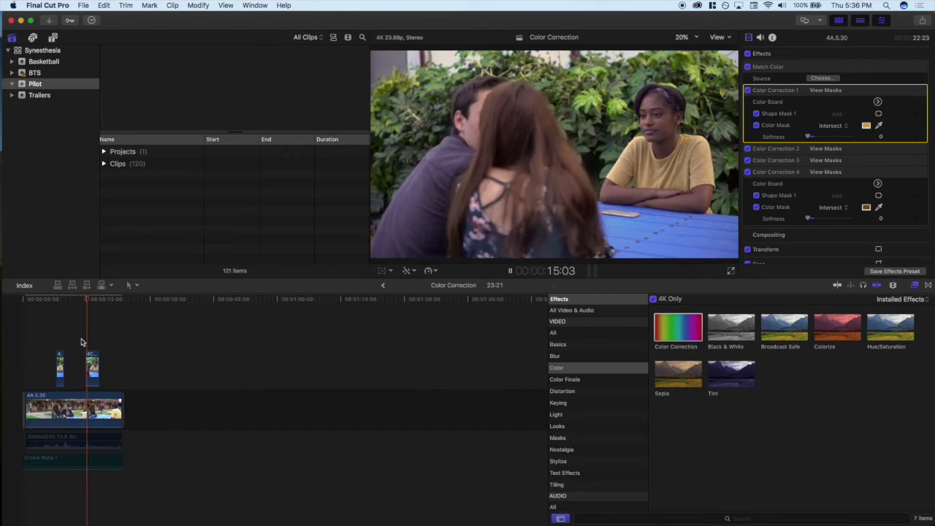
{"action": "key", "text": "space"}
{"action": "left_click", "coordinate": [78, 343]}
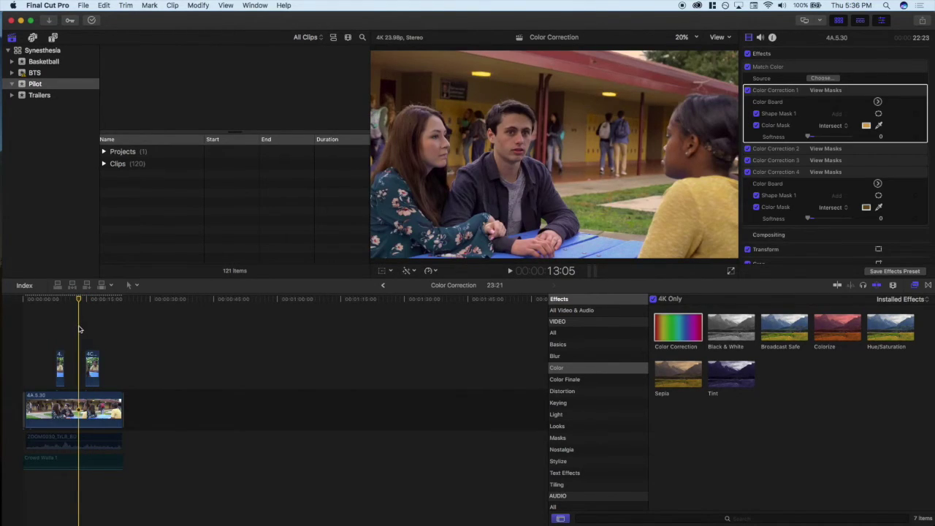
{"action": "left_click_drag", "start_coordinate": [79, 301], "coordinate": [56, 303]}
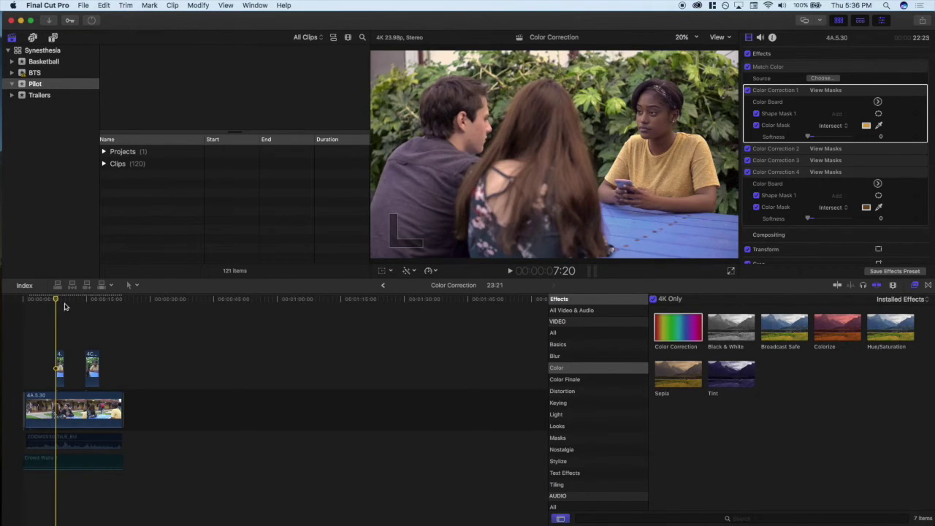
{"action": "key", "text": "c"}
{"action": "mouse_move", "coordinate": [58, 301]}
{"action": "left_mouse_down"}
{"action": "mouse_move", "coordinate": [92, 302]}
{"action": "mouse_move", "coordinate": [72, 307]}
{"action": "left_mouse_up"}
{"action": "left_click", "coordinate": [76, 407]}
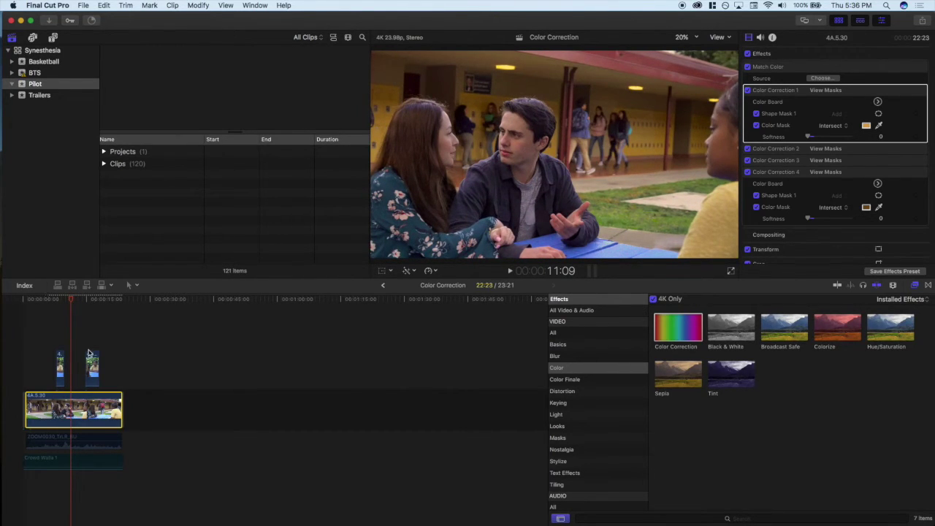
{"action": "left_click_drag", "start_coordinate": [76, 303], "coordinate": [85, 303]}
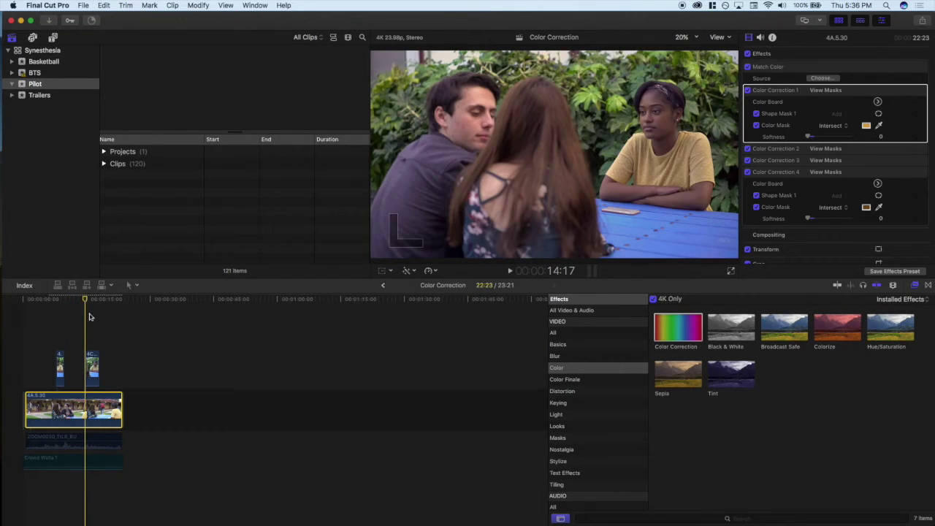
- Select the second 4C.1.32 clip, examine its clip information, and return to its video settings
{"action": "left_click", "coordinate": [92, 377]}
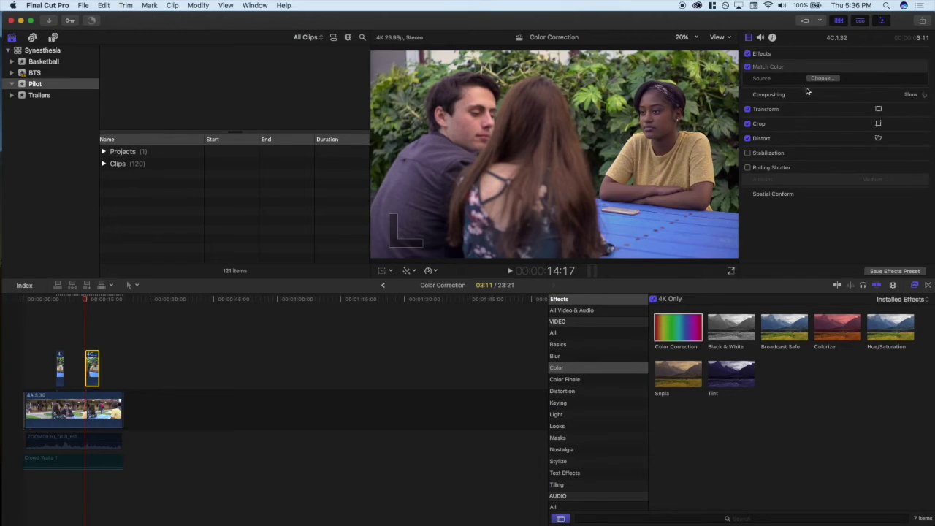
{"action": "left_click", "coordinate": [772, 38]}
{"action": "left_click", "coordinate": [773, 37]}
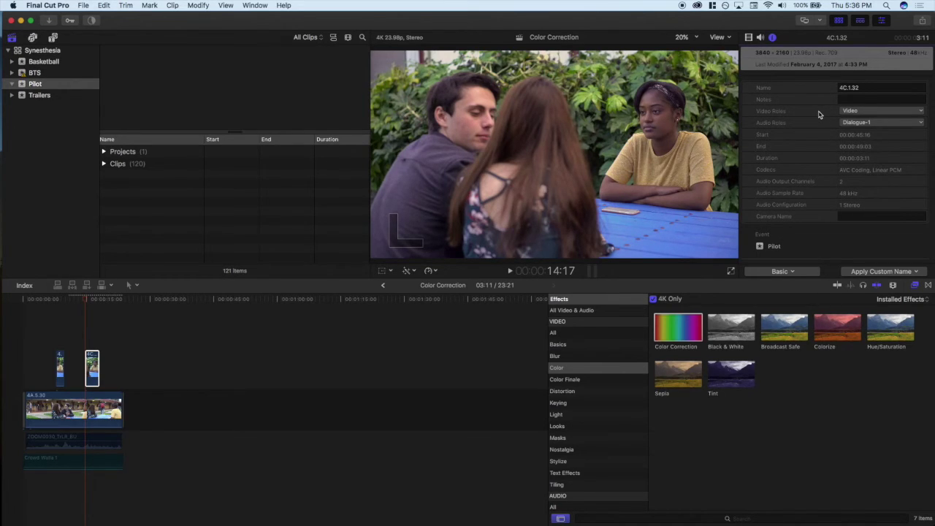
{"action": "left_click", "coordinate": [749, 37]}
- Compare 4A.5.30 near its start with all effects disabled and enabled, and leave the effects enabled
{"action": "left_click", "coordinate": [71, 322]}
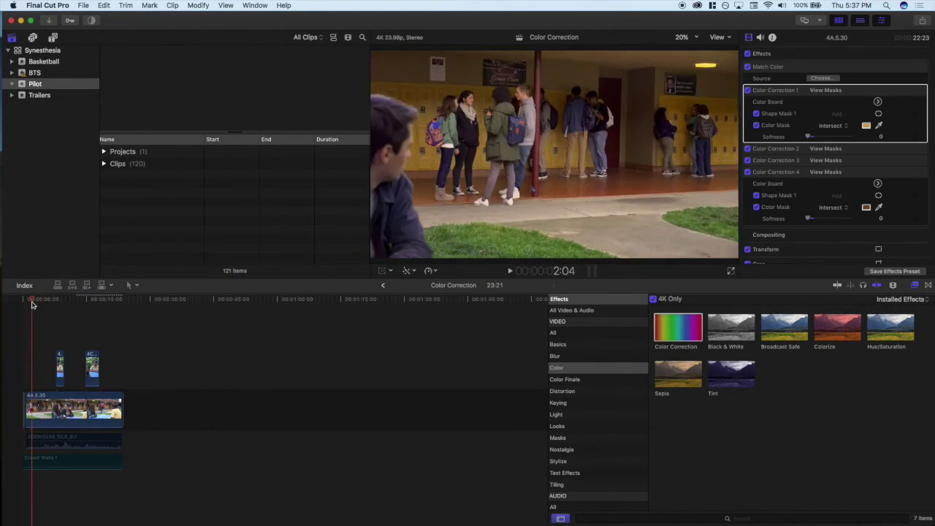
{"action": "left_click", "coordinate": [58, 411]}
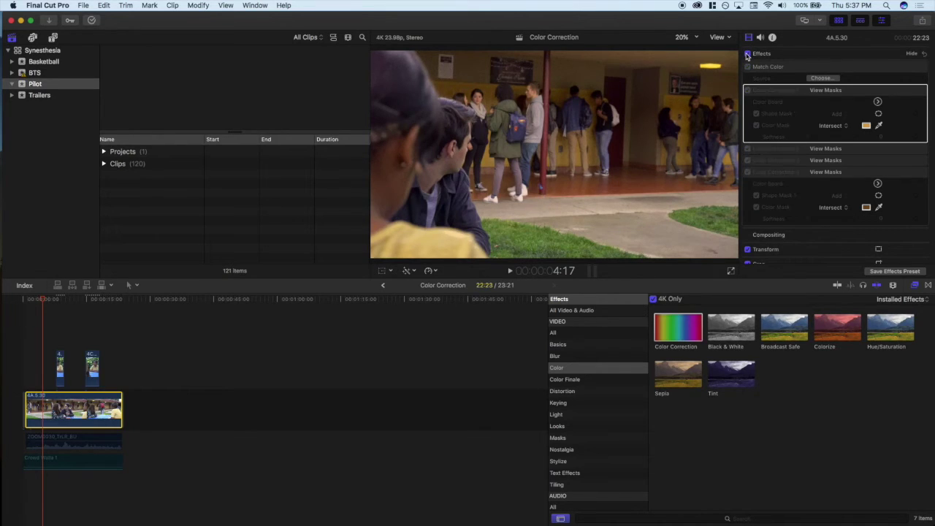
{"action": "left_click", "coordinate": [747, 54]}
{"action": "left_click", "coordinate": [747, 54]}
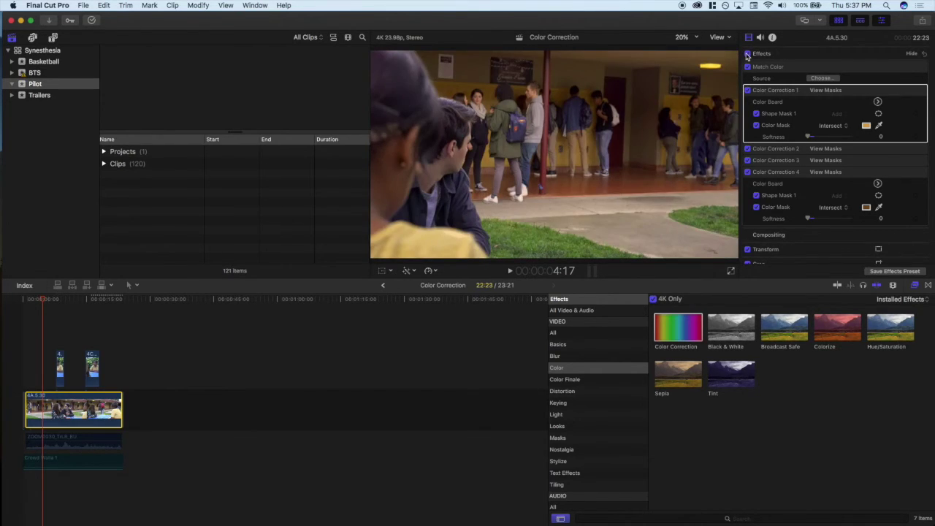
{"action": "left_click", "coordinate": [747, 54]}
{"action": "left_click", "coordinate": [747, 54]}
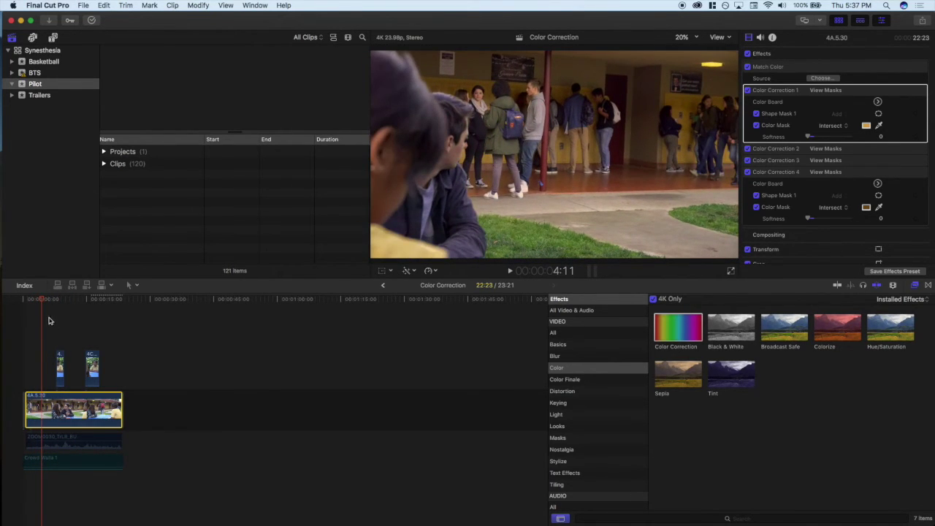
- At 7:20, browse the Light and Color effects and apply Hue/Saturation to clip 4A.5.30
{"action": "left_click", "coordinate": [64, 300]}
{"action": "left_click", "coordinate": [56, 301]}
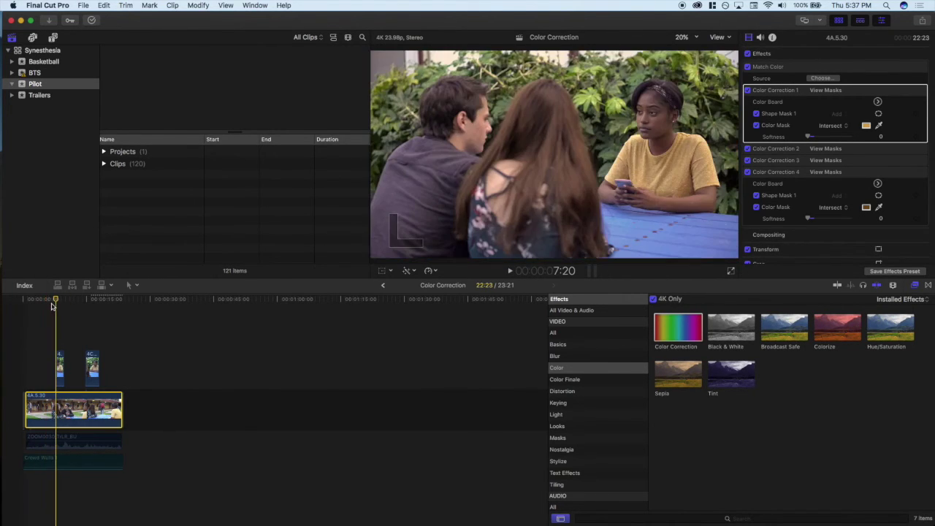
{"action": "left_click", "coordinate": [60, 375]}
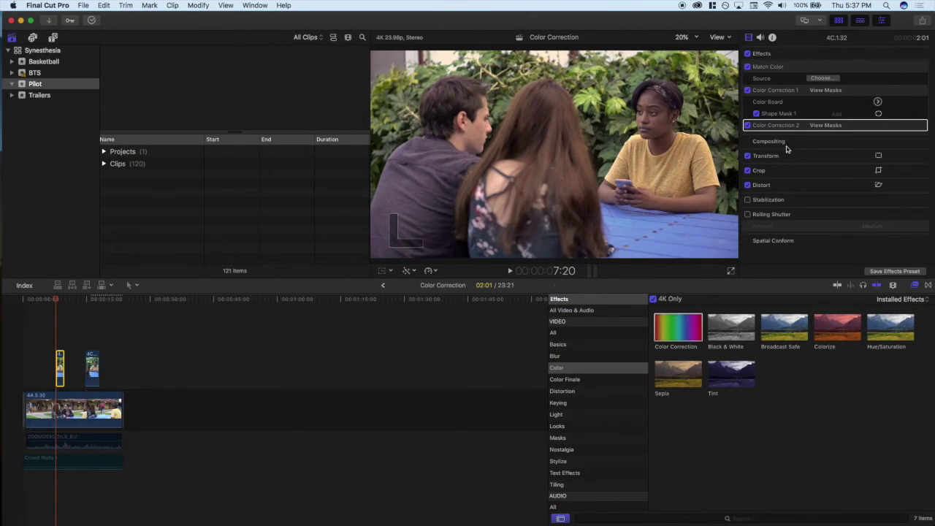
{"action": "left_click", "coordinate": [573, 416]}
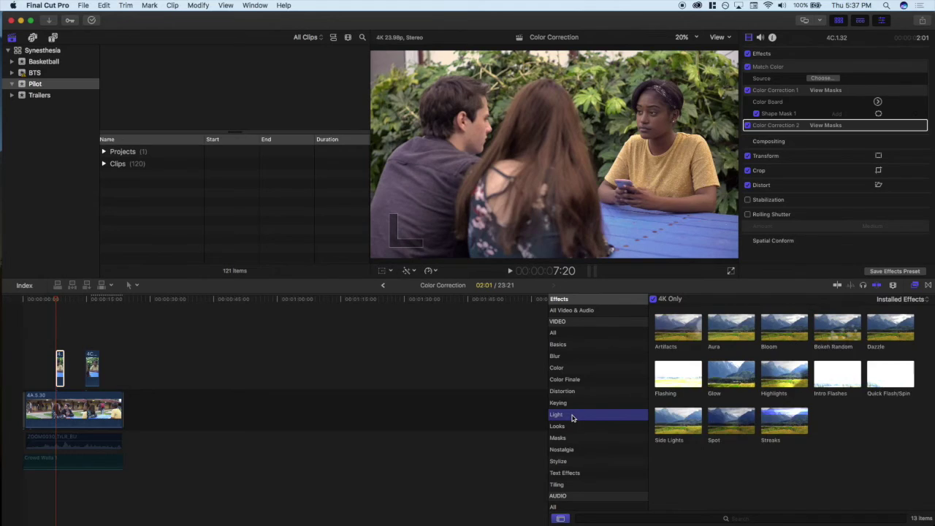
{"action": "left_click", "coordinate": [569, 369]}
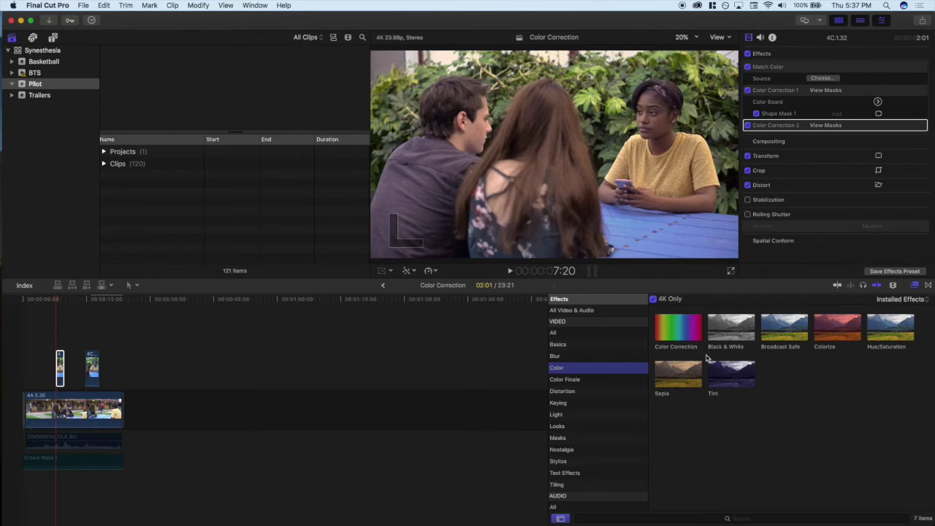
{"action": "left_click", "coordinate": [887, 331]}
{"action": "left_click_drag", "start_coordinate": [887, 330], "coordinate": [106, 413]}
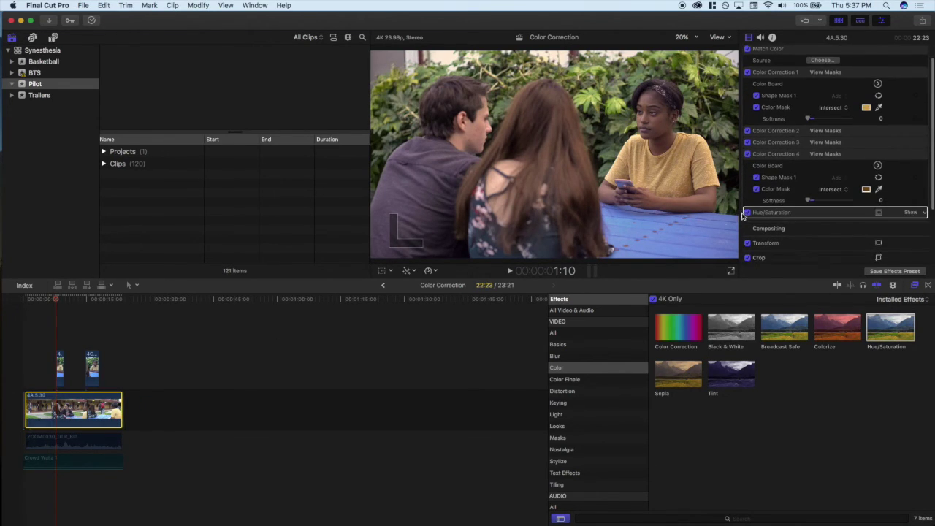
- Set Hue/Saturation to hue 360°, saturation 0.38 and value 0.86, and compare the image with the effect off and on
{"action": "left_click", "coordinate": [747, 212]}
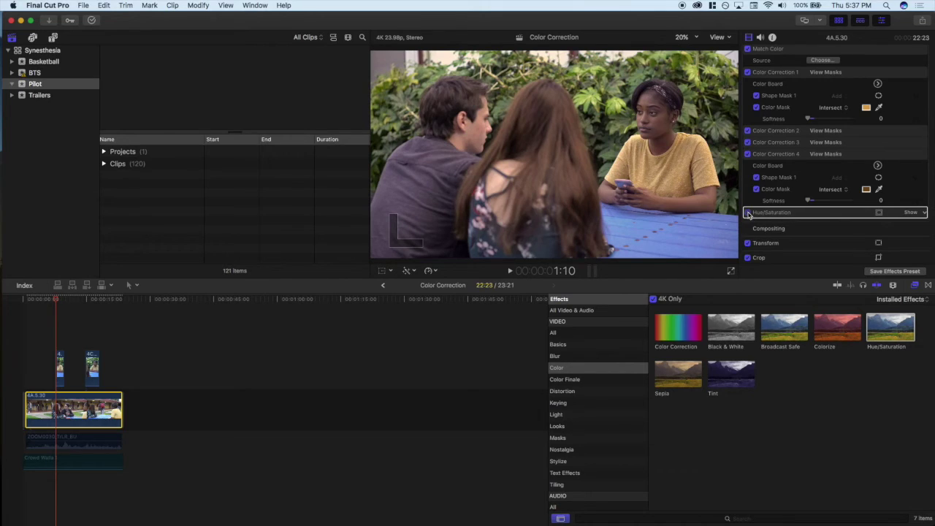
{"action": "left_click", "coordinate": [910, 212]}
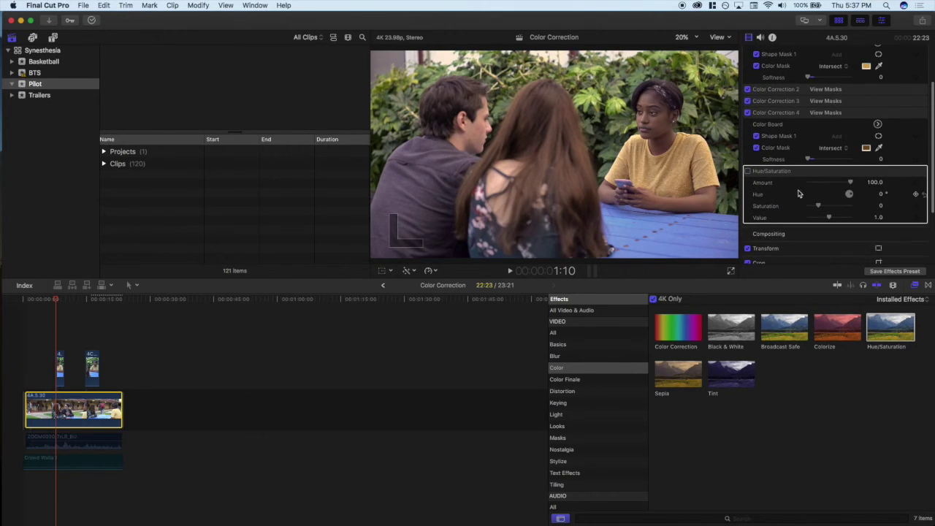
{"action": "left_click", "coordinate": [748, 171]}
{"action": "mouse_move", "coordinate": [850, 183]}
{"action": "left_mouse_down"}
{"action": "mouse_move", "coordinate": [803, 188]}
{"action": "mouse_move", "coordinate": [849, 188]}
{"action": "mouse_move", "coordinate": [810, 211]}
{"action": "mouse_move", "coordinate": [825, 218]}
{"action": "mouse_move", "coordinate": [851, 198]}
{"action": "mouse_move", "coordinate": [843, 190]}
{"action": "mouse_move", "coordinate": [851, 197]}
{"action": "left_mouse_up"}
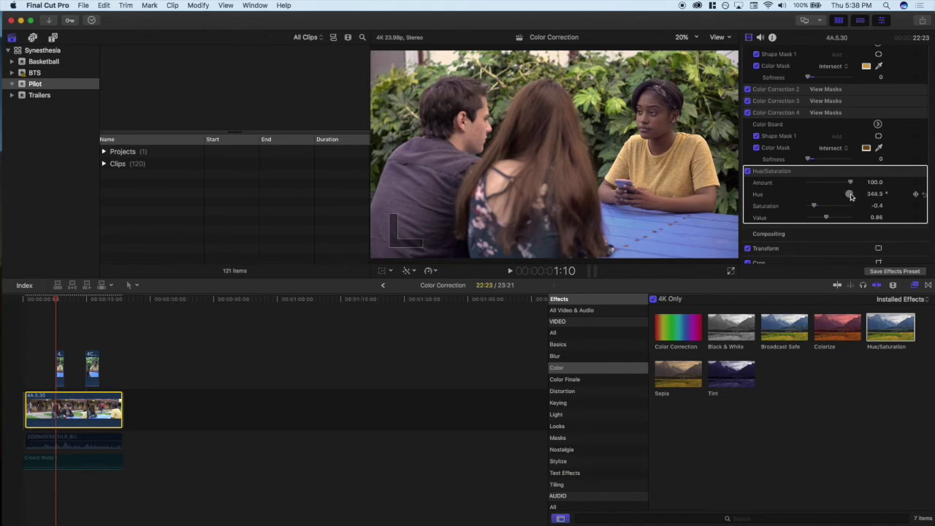
{"action": "mouse_move", "coordinate": [814, 207]}
{"action": "left_mouse_down"}
{"action": "mouse_move", "coordinate": [839, 207]}
{"action": "mouse_move", "coordinate": [814, 206]}
{"action": "left_mouse_up"}
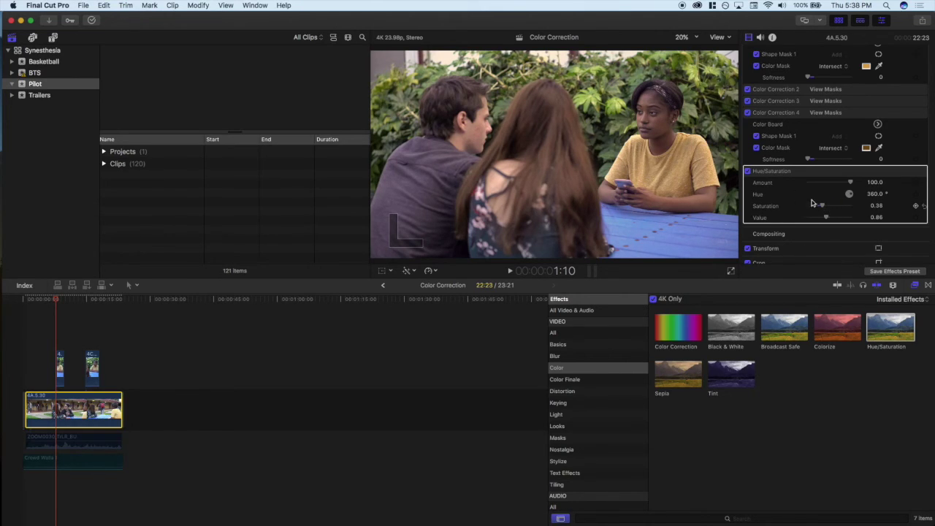
{"action": "left_click", "coordinate": [748, 171]}
{"action": "left_click", "coordinate": [748, 171]}
- Add a shape mask to Hue/Saturation, center it on the head of the woman in yellow, and flatten it into an ellipse
{"action": "left_click", "coordinate": [878, 170]}
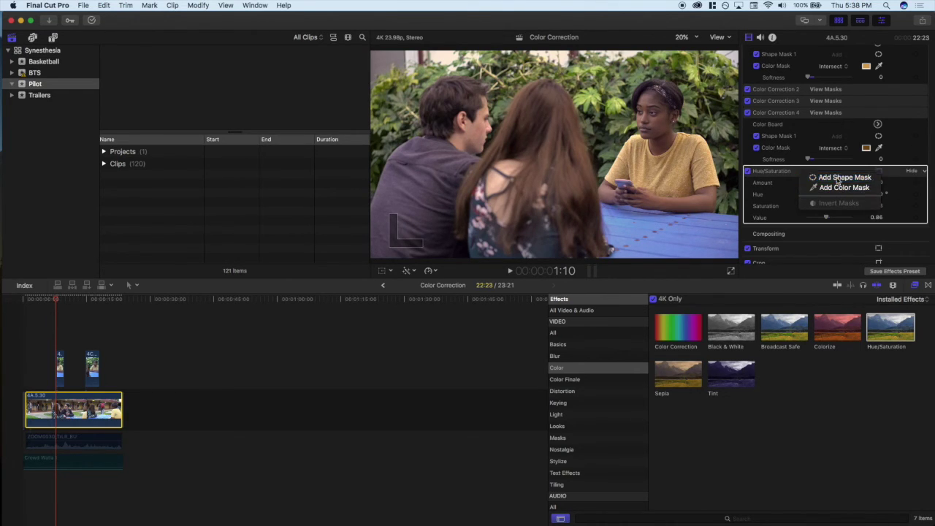
{"action": "left_click", "coordinate": [844, 177]}
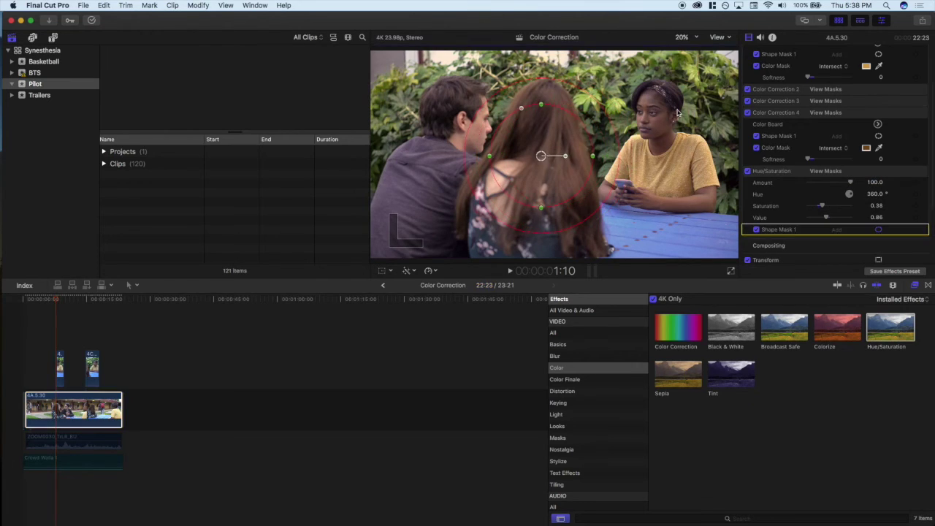
{"action": "left_click_drag", "start_coordinate": [554, 156], "coordinate": [651, 122]}
{"action": "left_click_drag", "start_coordinate": [651, 70], "coordinate": [655, 97]}
{"action": "left_click_drag", "start_coordinate": [651, 155], "coordinate": [651, 148]}
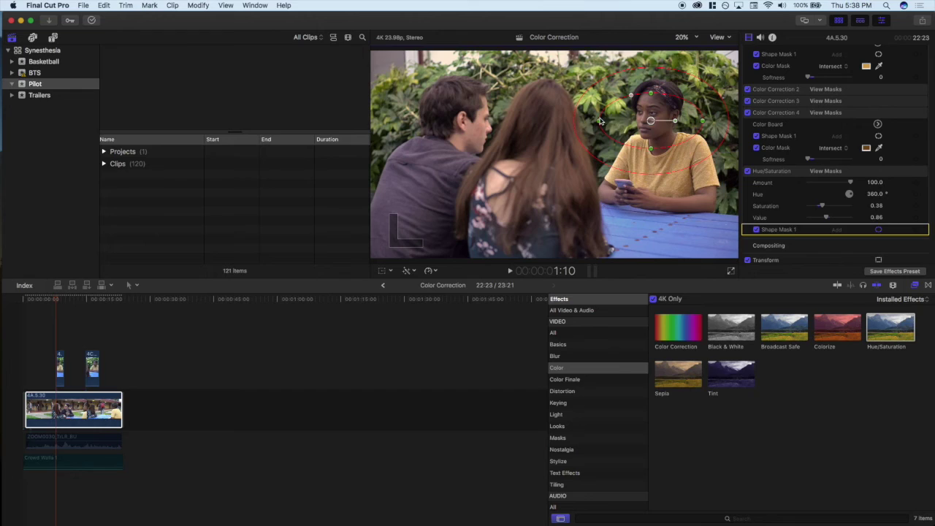
- Set the masked Hue/Saturation to hue 297.1°, saturation 0.61 and value 1.09, and add a color mask to it
{"action": "left_click_drag", "start_coordinate": [822, 207], "coordinate": [848, 203]}
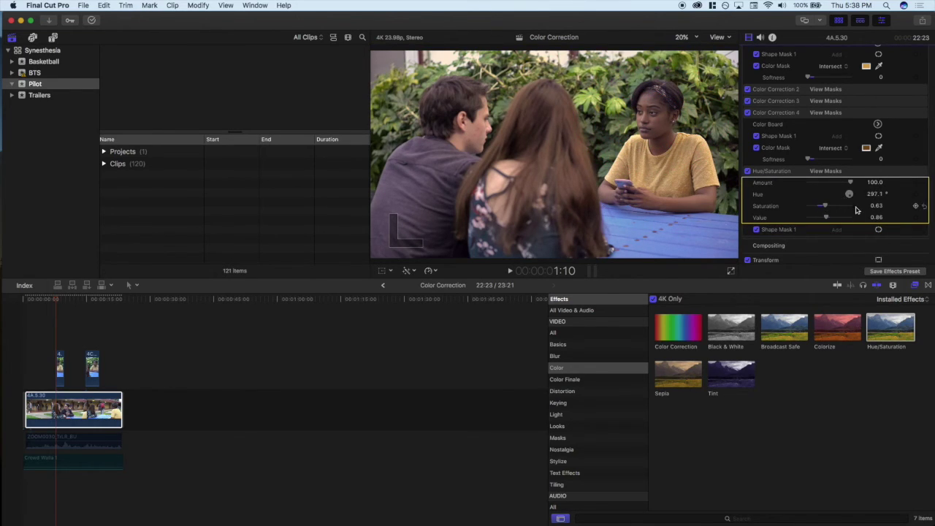
{"action": "left_click", "coordinate": [879, 230]}
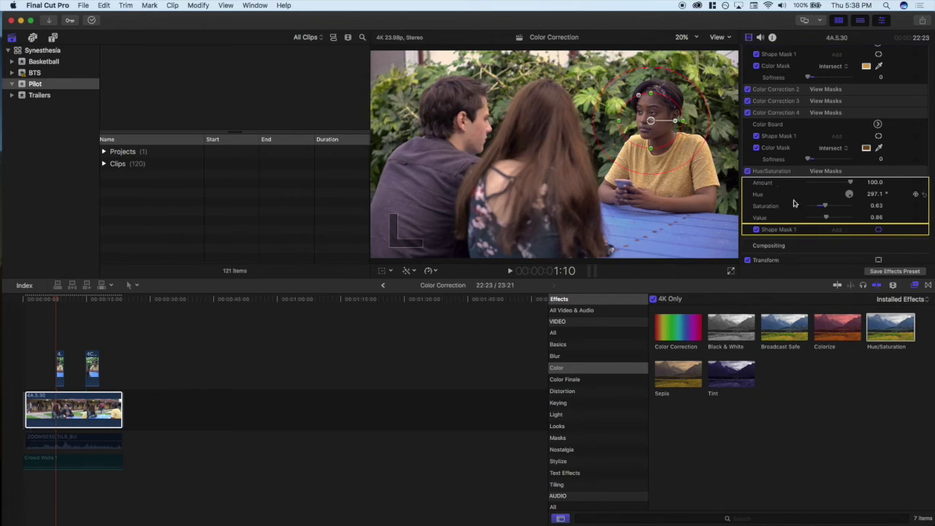
{"action": "mouse_move", "coordinate": [828, 209]}
{"action": "left_mouse_down"}
{"action": "mouse_move", "coordinate": [837, 219]}
{"action": "mouse_move", "coordinate": [821, 219]}
{"action": "mouse_move", "coordinate": [831, 218]}
{"action": "left_mouse_up"}
{"action": "left_click", "coordinate": [878, 171]}
{"action": "left_click", "coordinate": [695, 158]}
{"action": "left_click", "coordinate": [686, 136]}
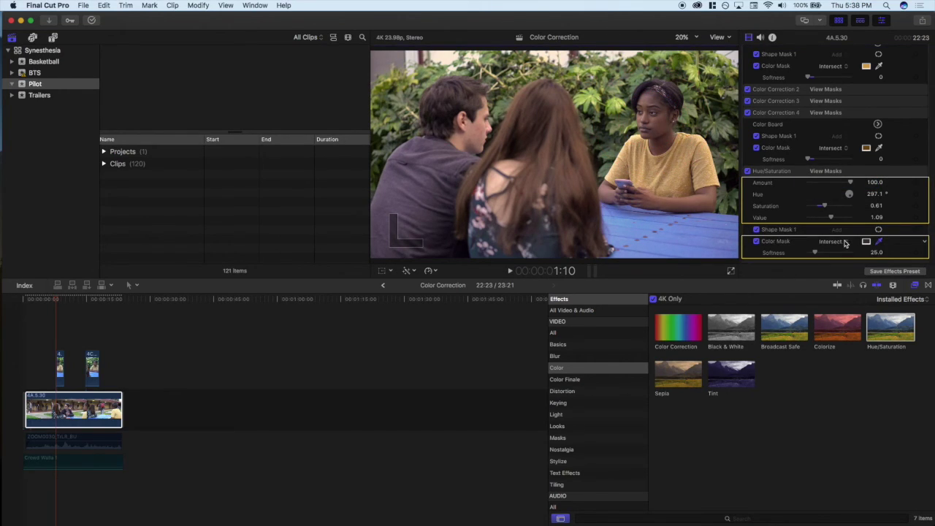
- Try Hue/Saturation with amount 74.6, saturation 0.68 and value 1.15, and delete the effect from 4A.5.30
{"action": "left_click_drag", "start_coordinate": [830, 217], "coordinate": [840, 183]}
{"action": "left_click", "coordinate": [748, 171]}
{"action": "key", "text": "m"}
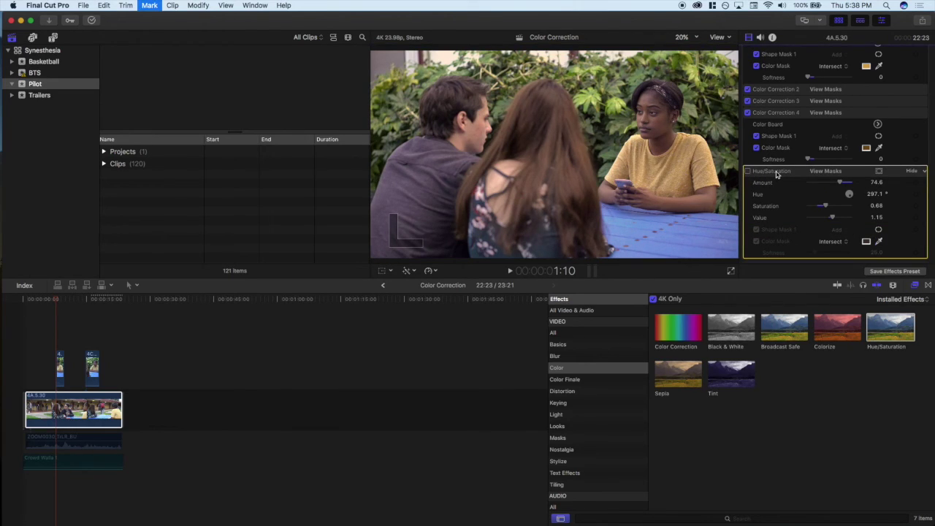
{"action": "key", "text": "Delete"}
- Scrub the timeline from about 3:19 to 20:02 to review the graded clips, selecting 4A.5.30 to inspect its corrections
{"action": "left_click", "coordinate": [41, 339]}
{"action": "left_click", "coordinate": [41, 305]}
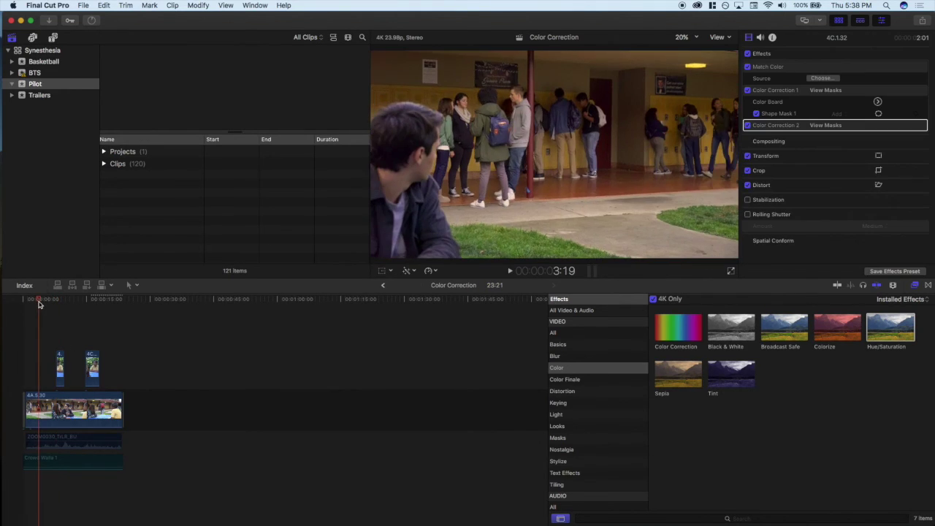
{"action": "left_click_drag", "start_coordinate": [53, 304], "coordinate": [107, 330]}
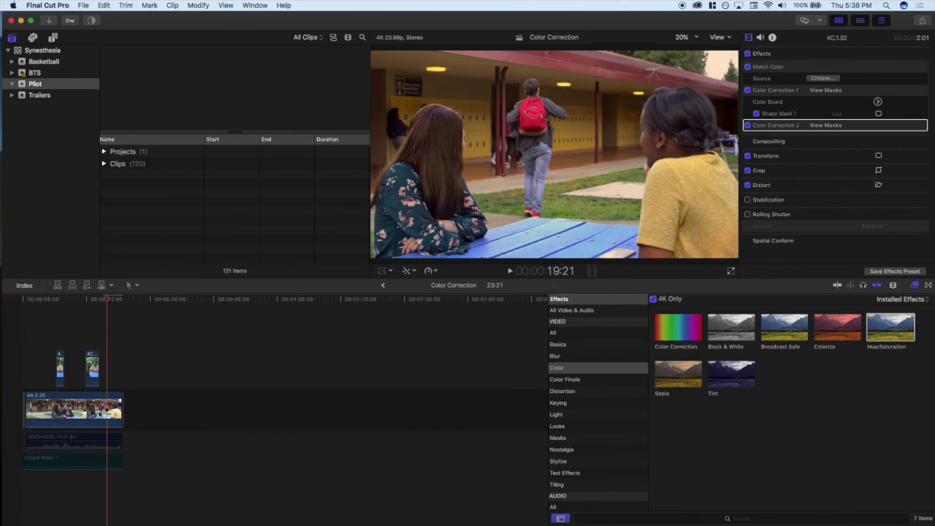
{"action": "left_click", "coordinate": [86, 399]}
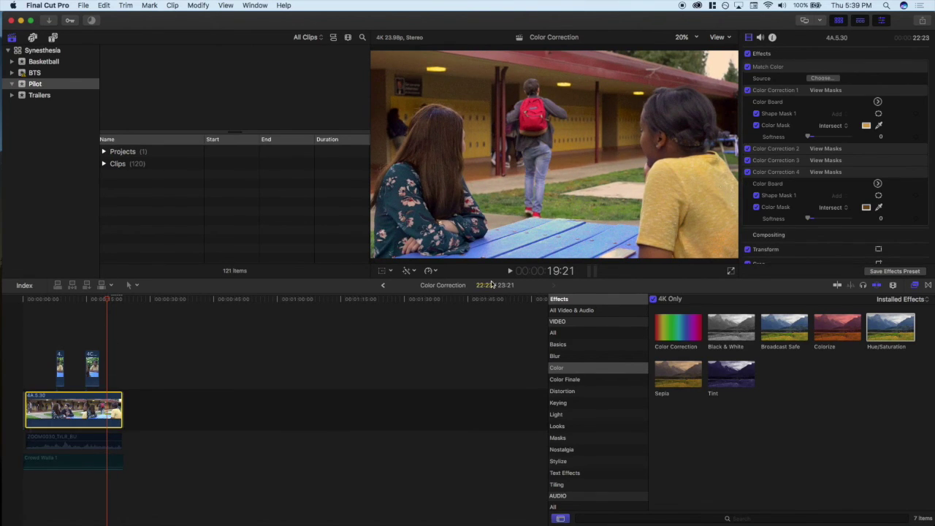
{"action": "left_click_drag", "start_coordinate": [109, 300], "coordinate": [108, 300]}
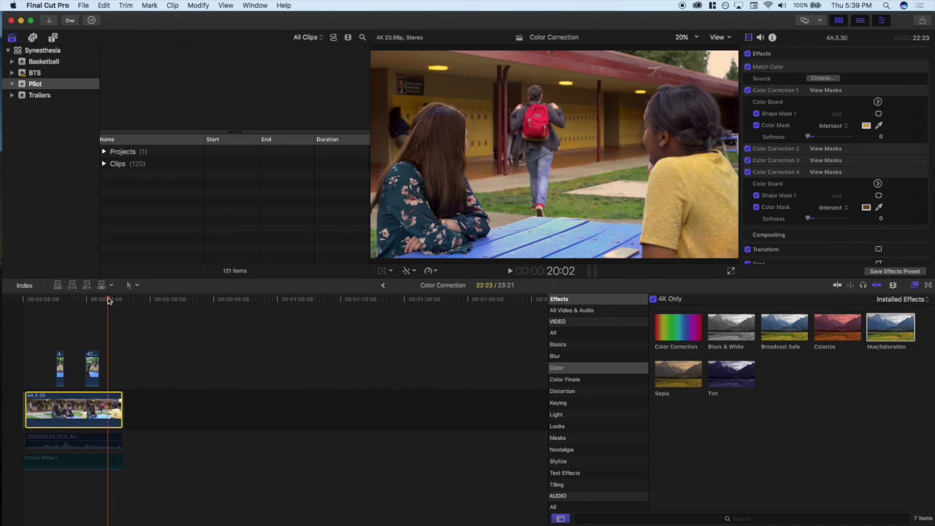
{"action": "left_click_drag", "start_coordinate": [44, 303], "coordinate": [108, 318]}
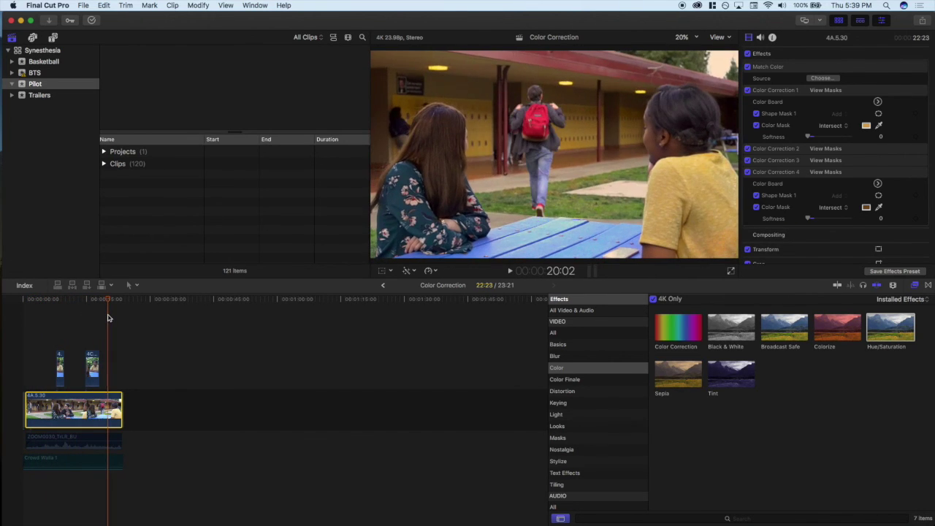